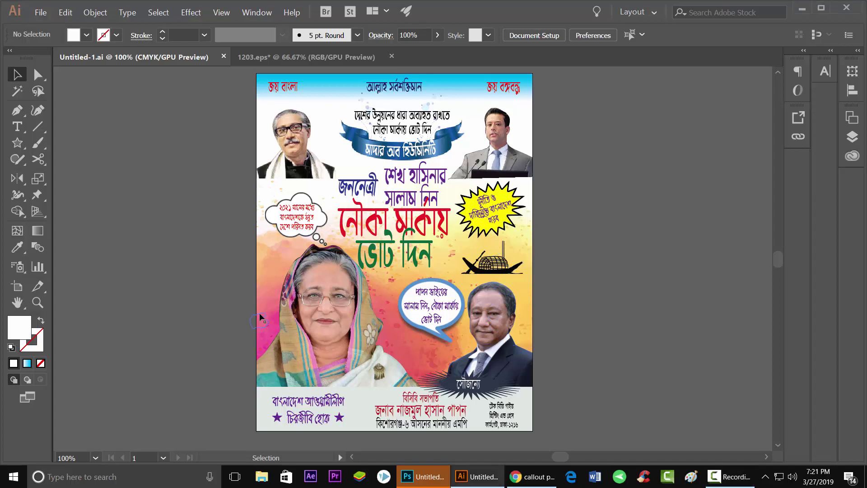
# Check the keyboard layout tool in the system tray, then switch Illustrator to Full Screen Mode
pyautogui.click(766, 483)
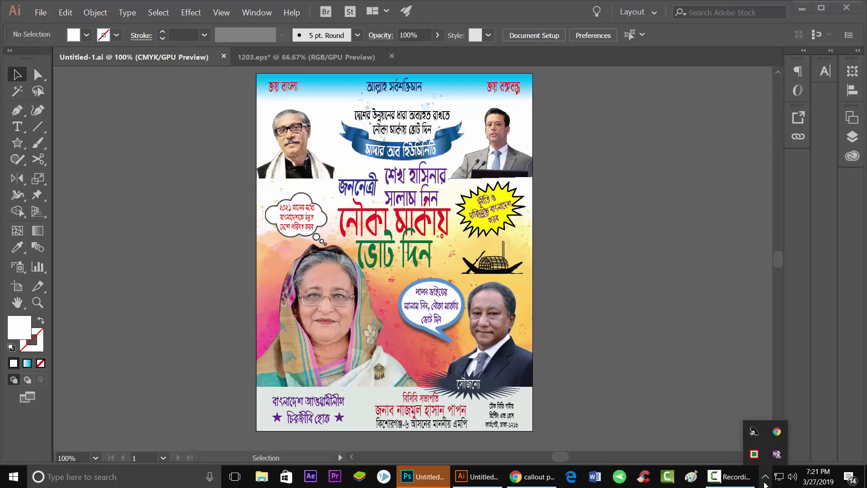
pyautogui.rightClick(755, 452)
pyautogui.click(672, 416)
pyautogui.press('f')
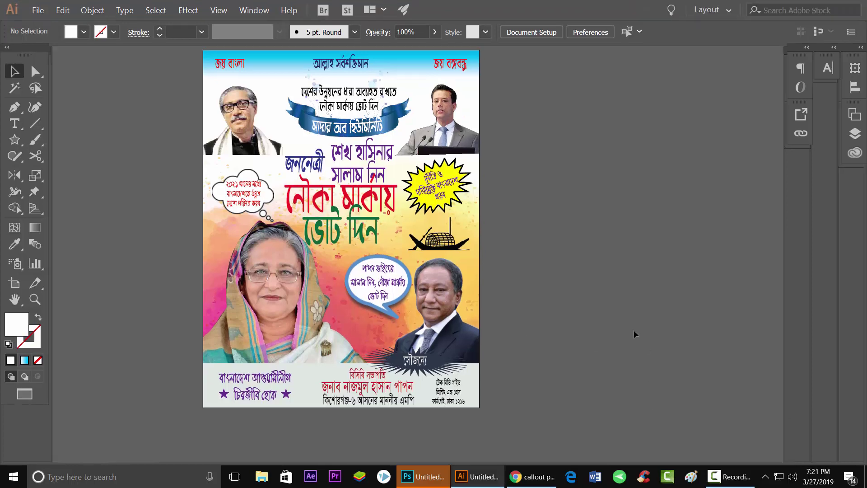
pyautogui.press('f')
# Zoom in to inspect the sample poster's portrait photo and size notes
pyautogui.scroll(1, 616, 375)
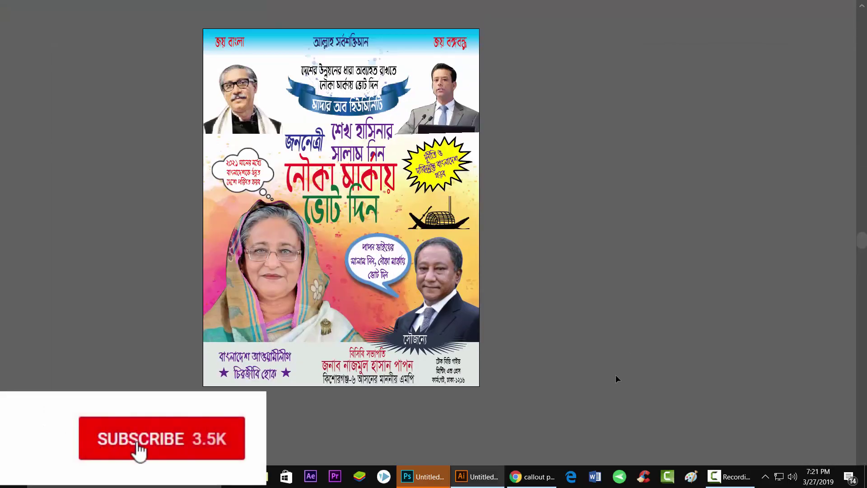
pyautogui.scroll(1, 614, 375)
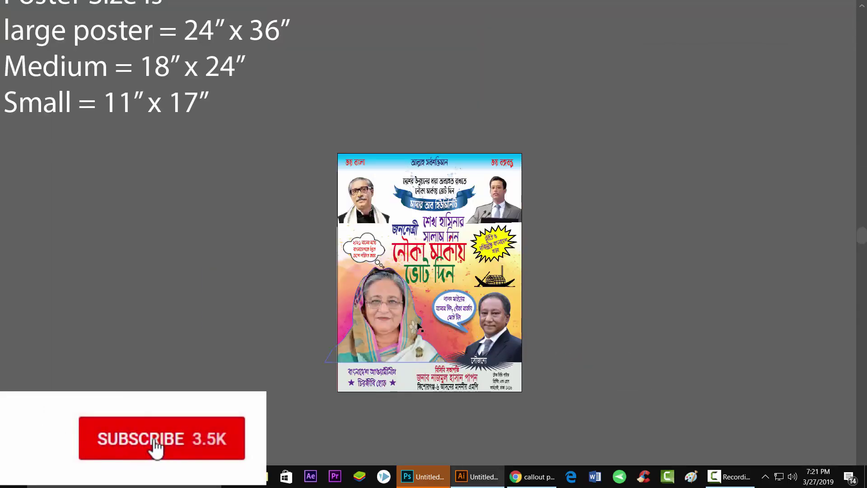
pyautogui.scroll(2, 583, 334)
pyautogui.click(583, 333)
pyautogui.scroll(-2, 583, 333)
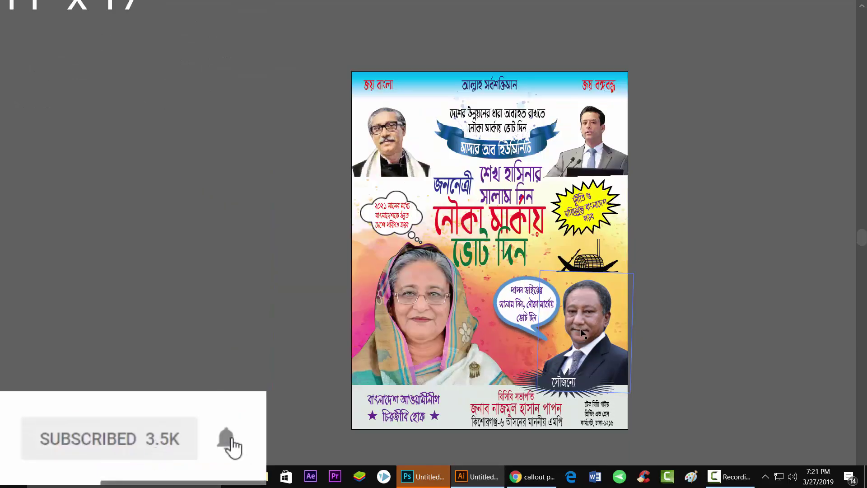
pyautogui.click(565, 457)
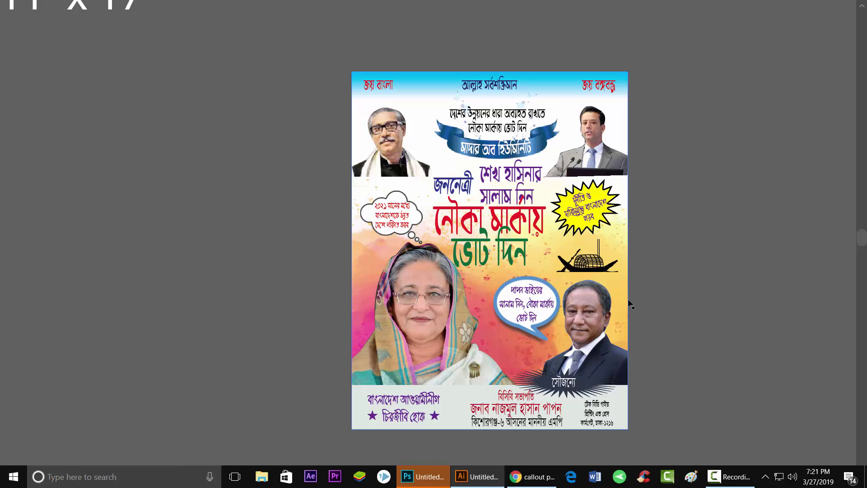
pyautogui.scroll(2, 632, 304)
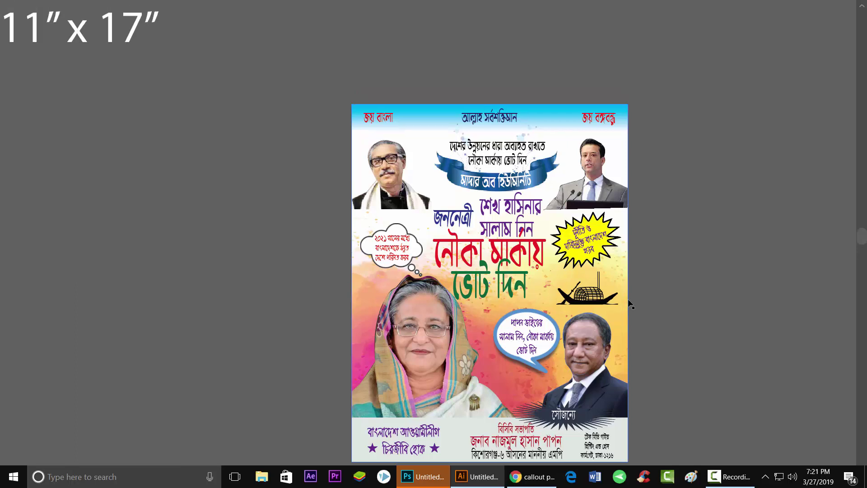
pyautogui.scroll(-2, 631, 304)
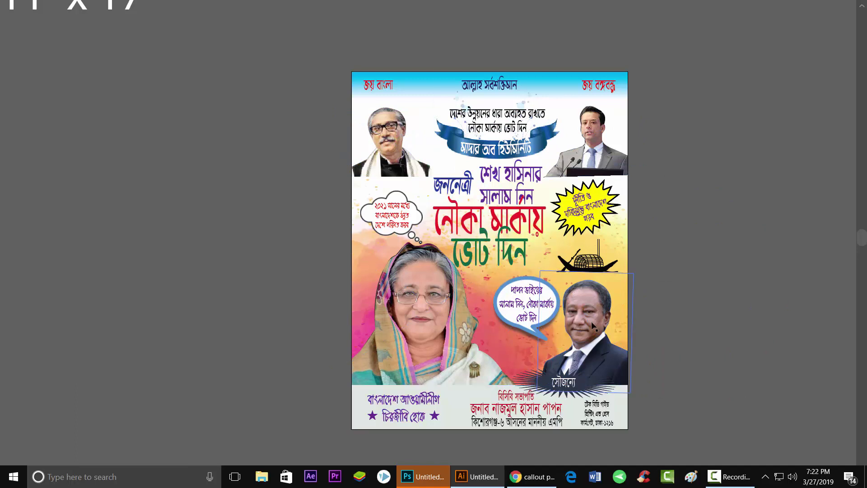
# Zoom and pan around the sample poster to inspect its details
pyautogui.scroll(-2, 593, 326)
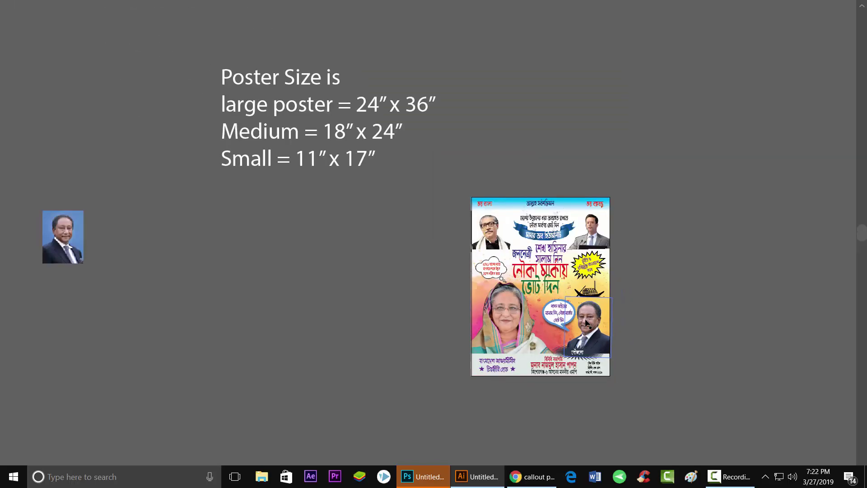
pyautogui.scroll(-1, 519, 222)
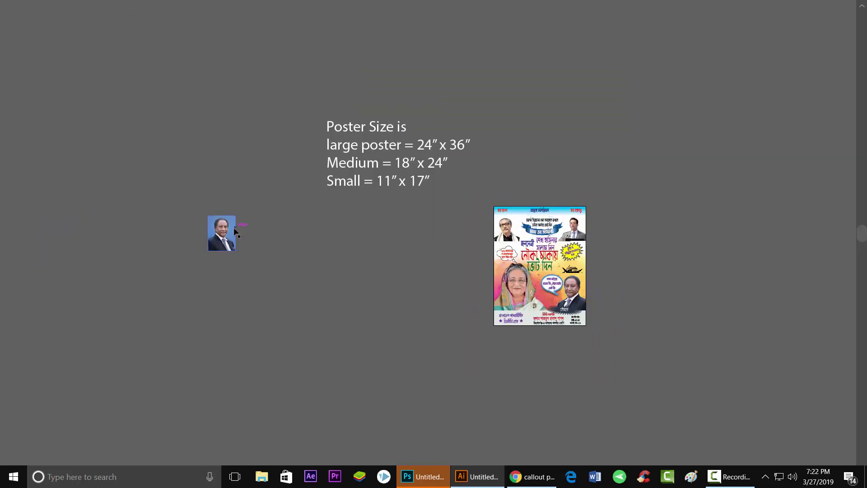
pyautogui.moveTo(222, 234); pyautogui.dragTo(330, 268)
pyautogui.scroll(1, 367, 159)
pyautogui.scroll(1, 367, 160)
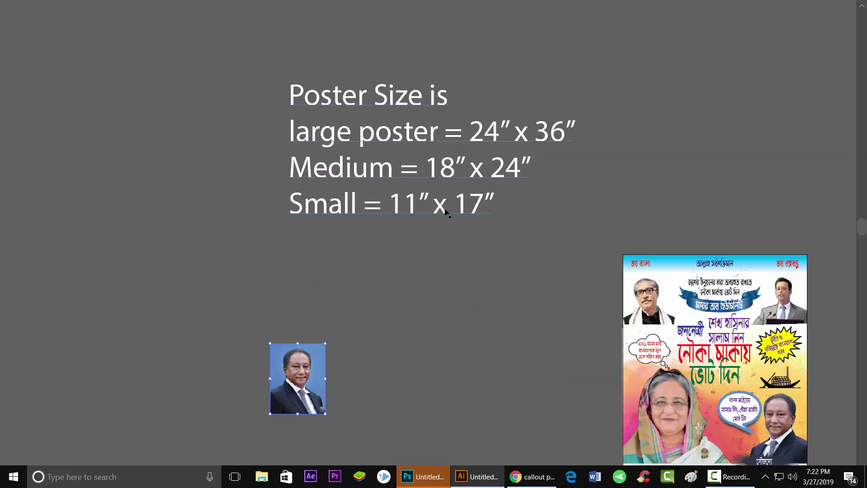
pyautogui.scroll(1, 461, 234)
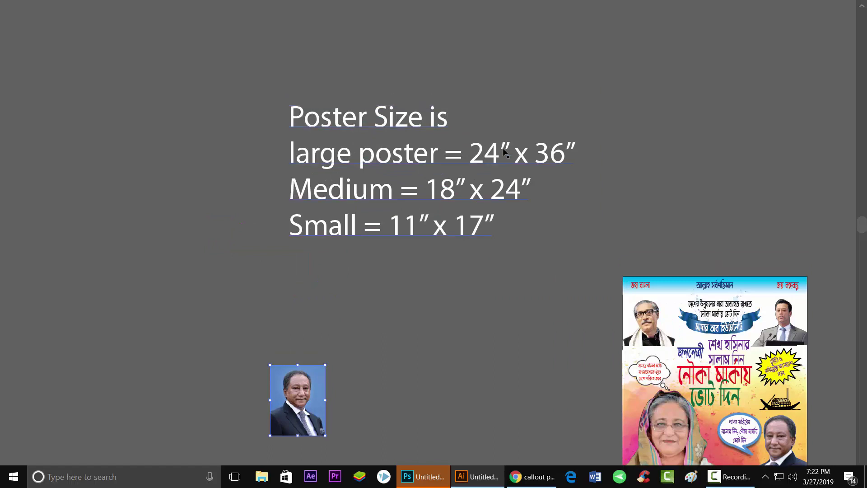
pyautogui.scroll(-1, 537, 190)
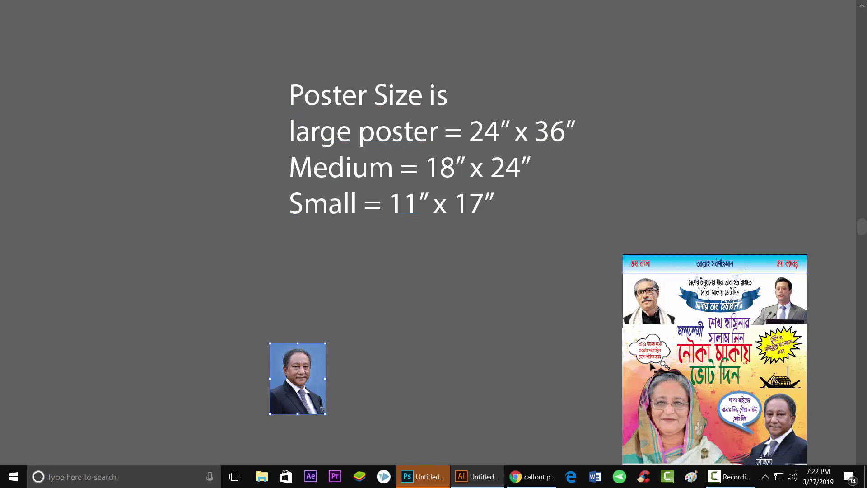
pyautogui.scroll(-2, 619, 316)
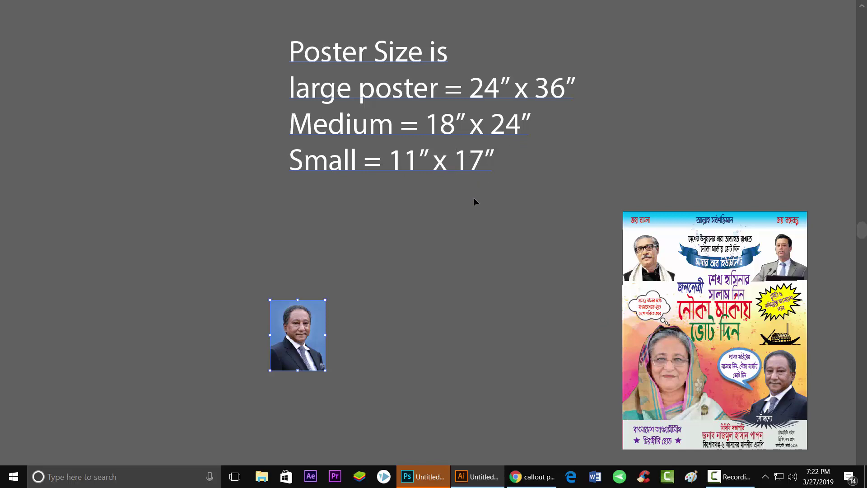
pyautogui.scroll(3, 844, 329)
pyautogui.scroll(-3, 778, 315)
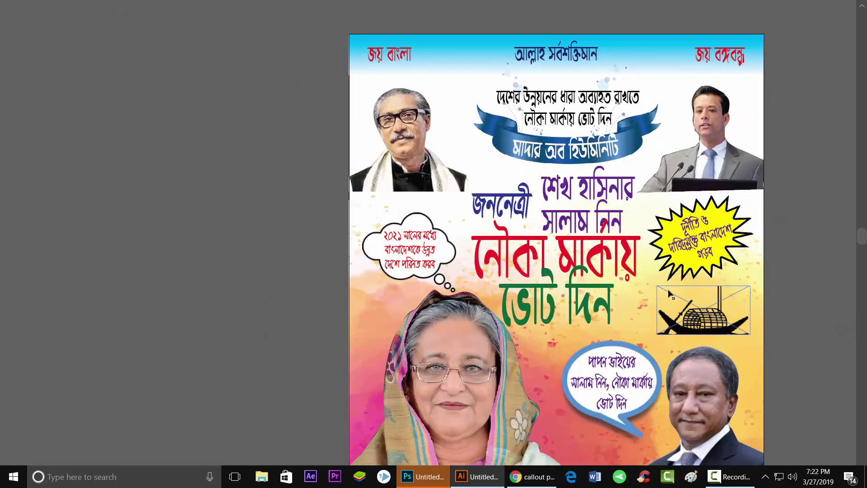
pyautogui.scroll(-3, 671, 294)
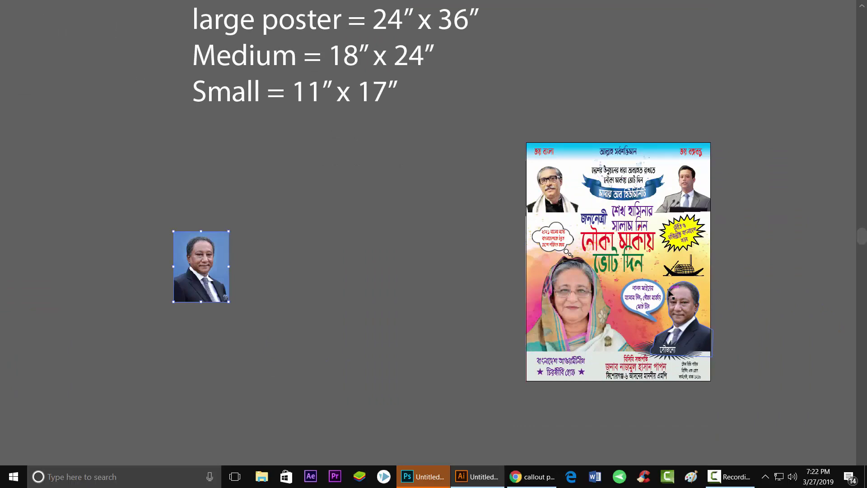
# Fit the poster to the window and return to Normal Screen Mode at 66.67%
pyautogui.hotkey('ctrl', '0')
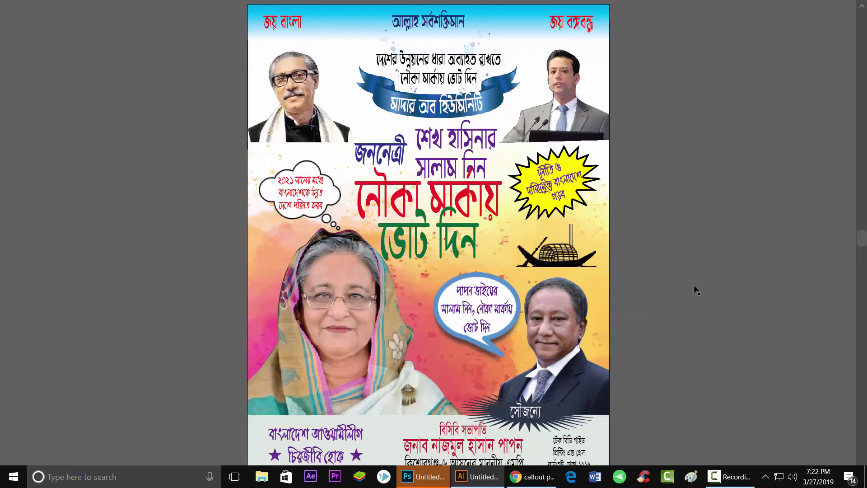
pyautogui.scroll(-1, 702, 286)
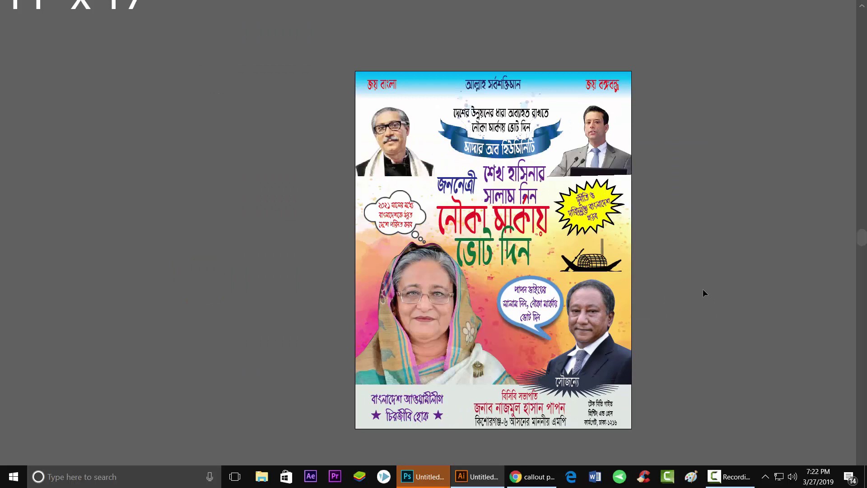
pyautogui.press('f')
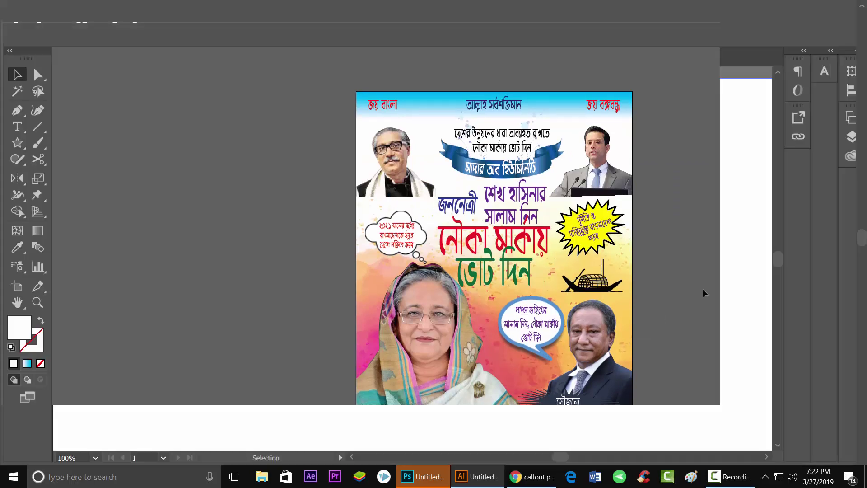
pyautogui.scroll(-1, 597, 256)
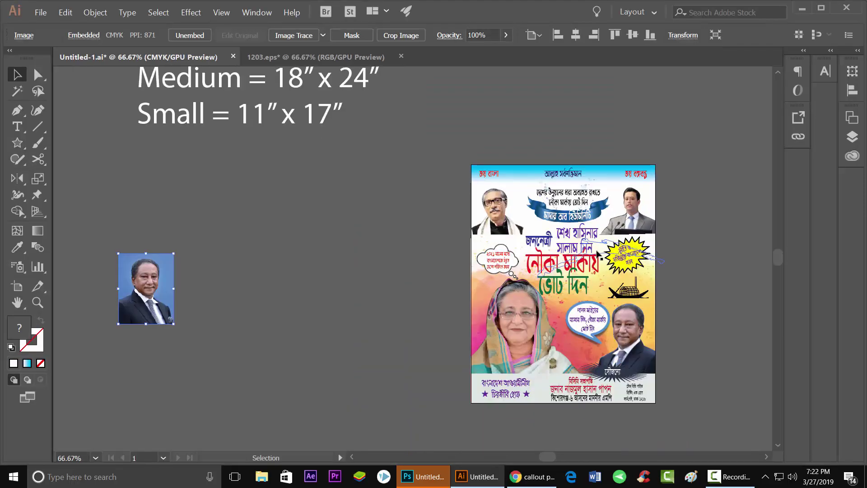
# Start a new document, cancel it, and pan the canvas left
pyautogui.hotkey('ctrl', 'n')
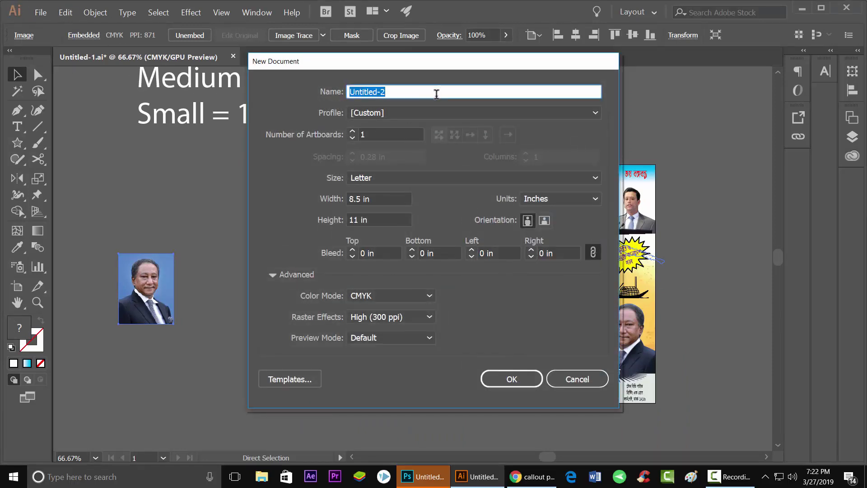
pyautogui.moveTo(529, 63); pyautogui.dragTo(648, 88)
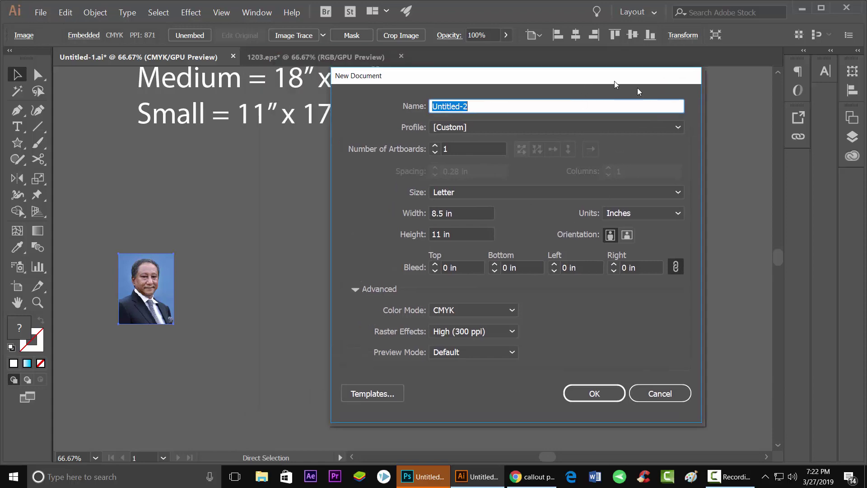
pyautogui.click(693, 403)
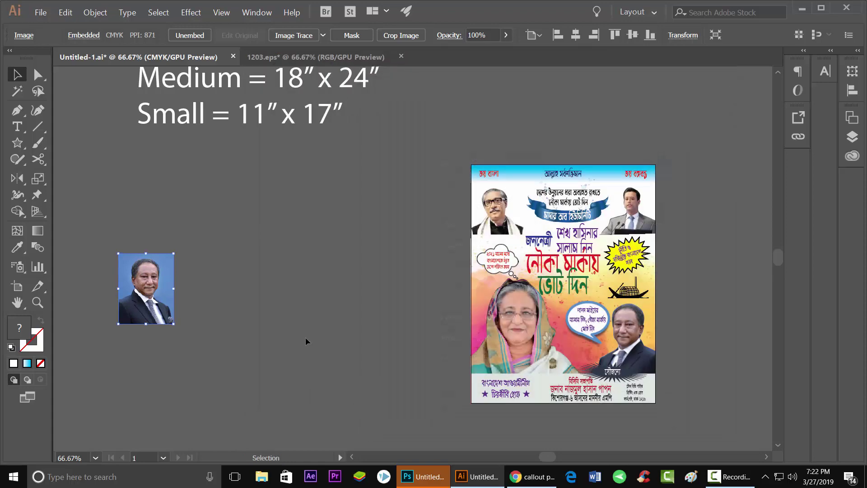
pyautogui.scroll(3, 305, 338)
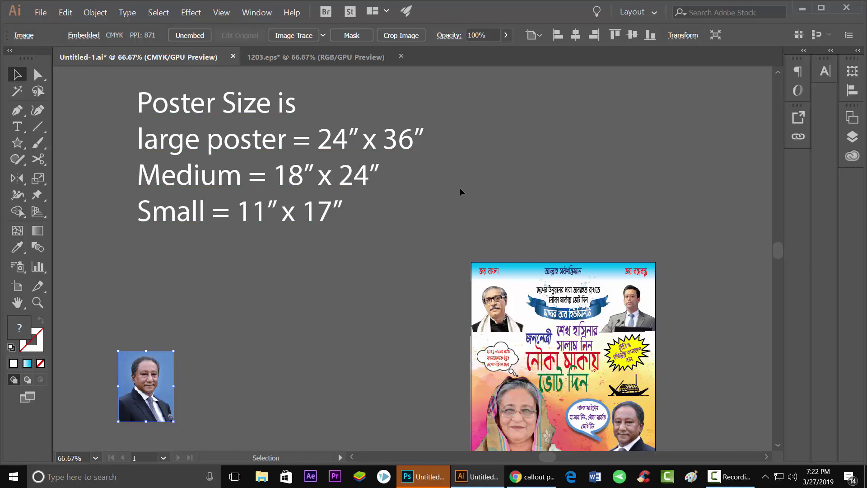
pyautogui.moveTo(460, 188); pyautogui.dragTo(296, 195)
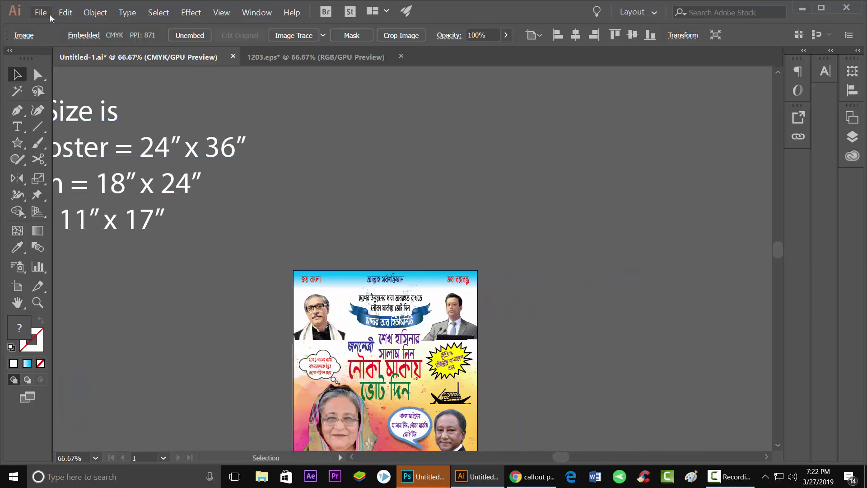
# Create a new 24 x 36 inch CMYK document through File > New
pyautogui.click(40, 12)
pyautogui.click(54, 25)
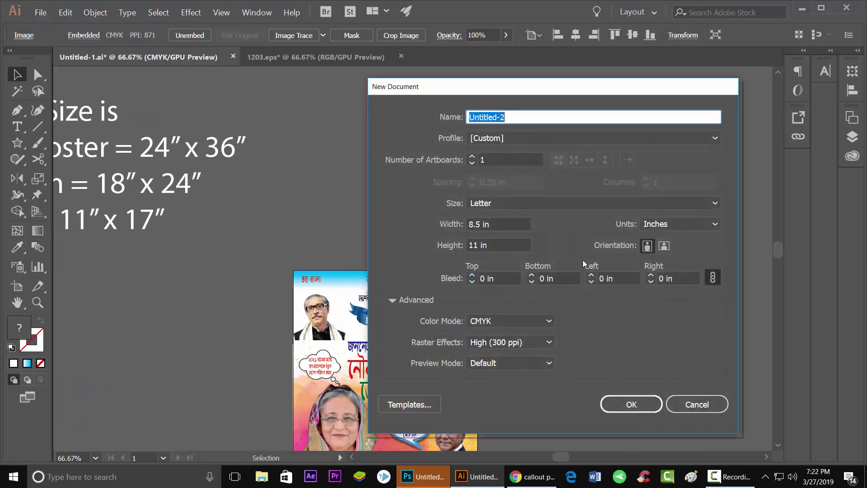
pyautogui.click(482, 225)
pyautogui.moveTo(482, 224); pyautogui.dragTo(459, 228)
pyautogui.write('2')
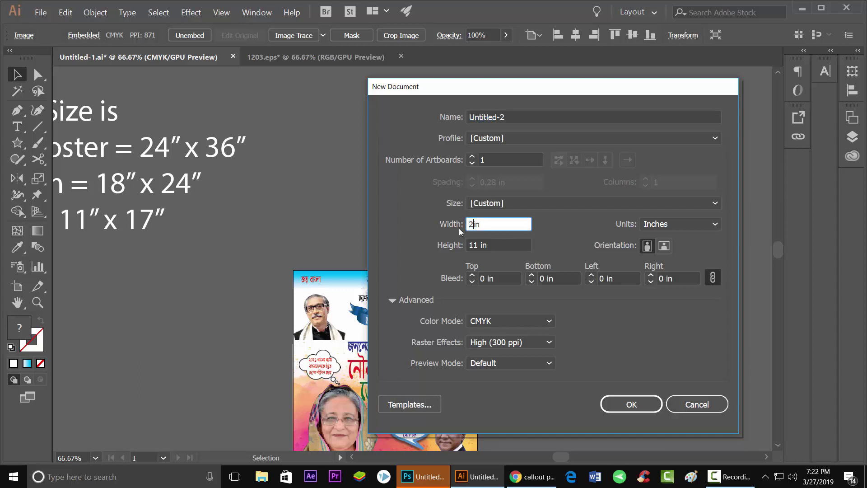
pyautogui.write('4')
pyautogui.press('Tab')
pyautogui.write('3')
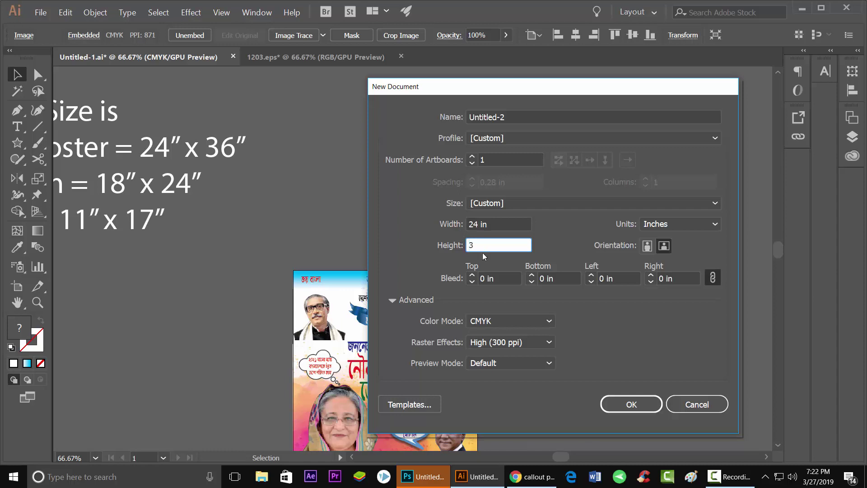
pyautogui.write('6')
pyautogui.press('Tab')
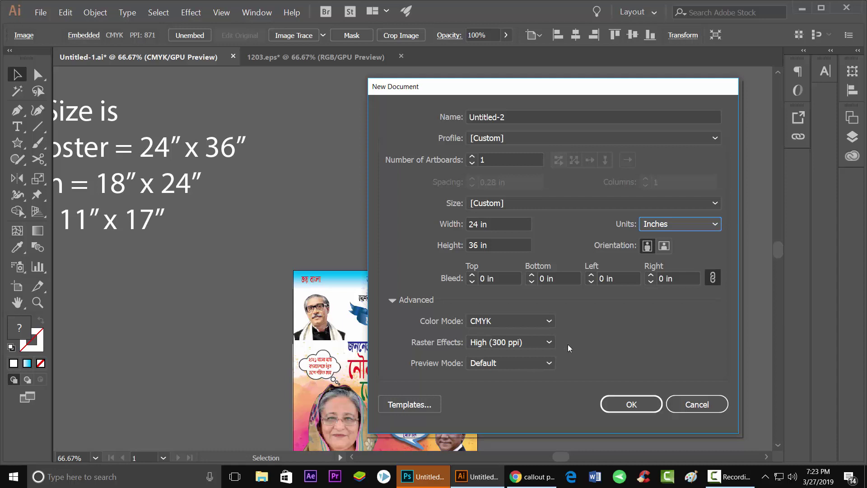
pyautogui.click(637, 404)
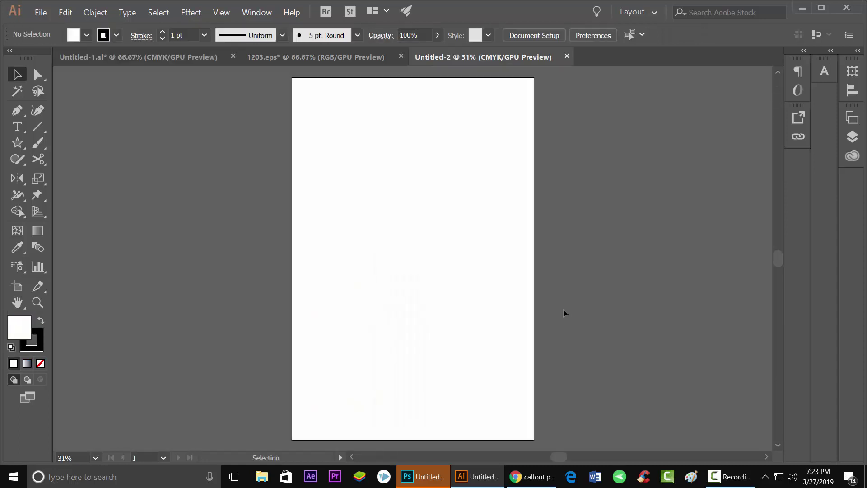
# Close Untitled-2 and create an 18 x 24 inch portrait document, Untitled-3
pyautogui.scroll(-1, 563, 308)
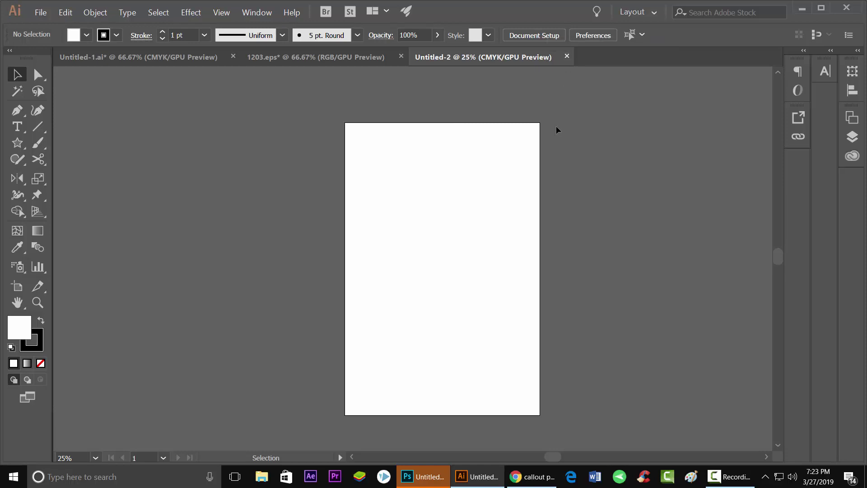
pyautogui.click(566, 56)
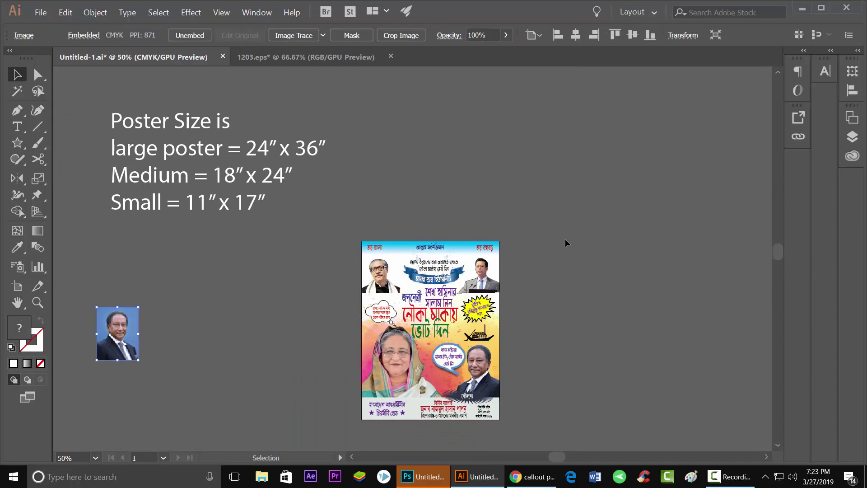
pyautogui.press('a')
pyautogui.hotkey('ctrl', 'n')
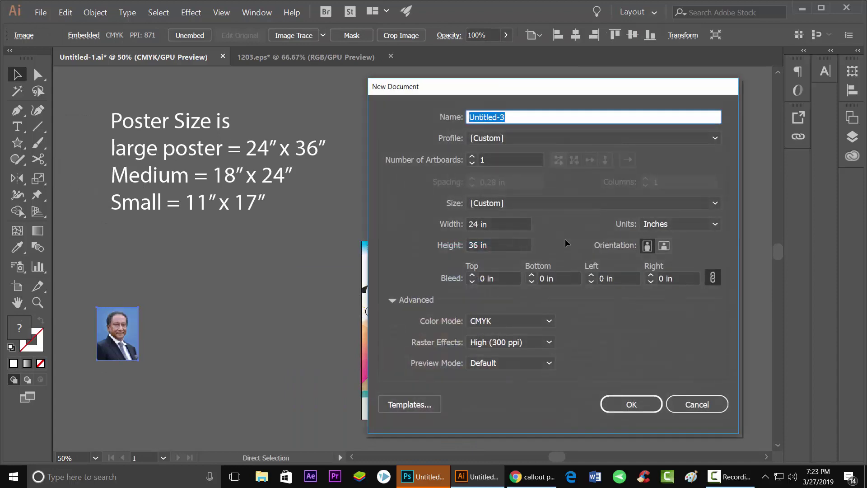
pyautogui.moveTo(479, 224); pyautogui.dragTo(467, 224)
pyautogui.write('18')
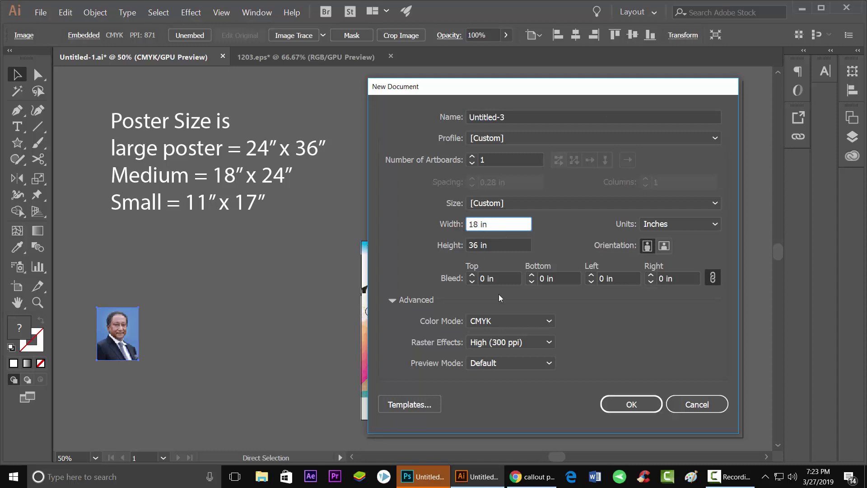
pyautogui.moveTo(476, 245); pyautogui.dragTo(465, 245)
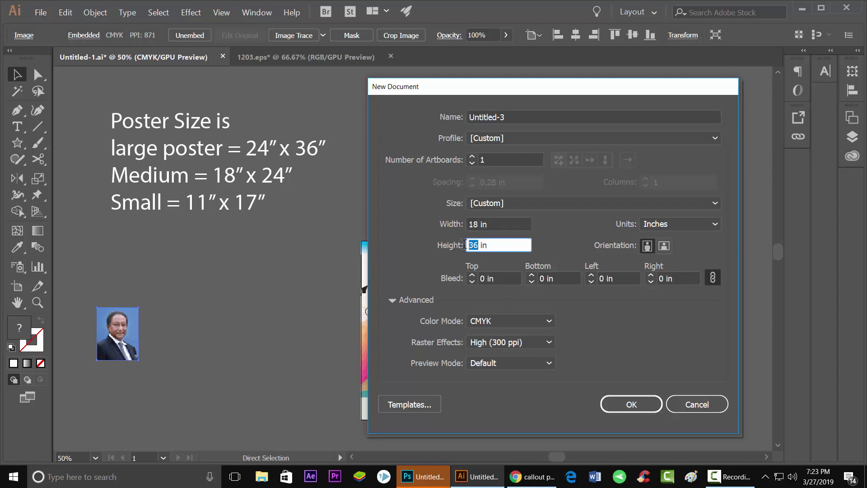
pyautogui.write('24')
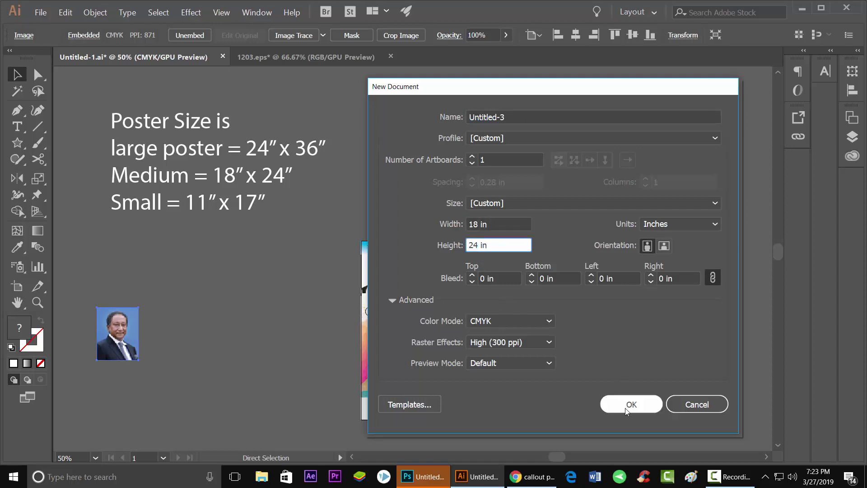
pyautogui.click(630, 405)
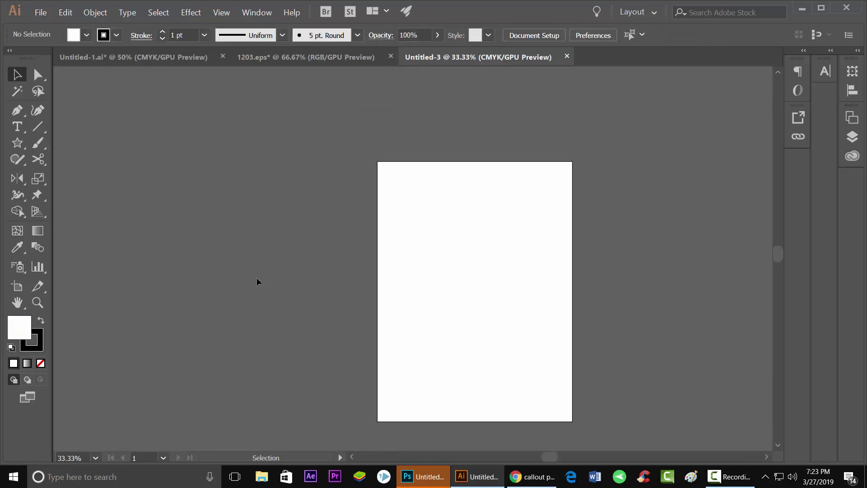
# Drag the sample poster from Untitled-1.ai into Untitled-3, align it top-left, and scale it to fill
pyautogui.click(289, 56)
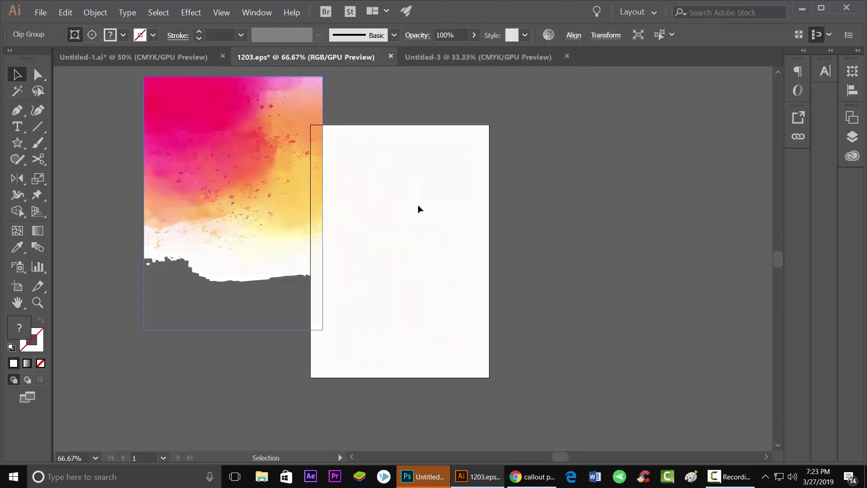
pyautogui.click(194, 57)
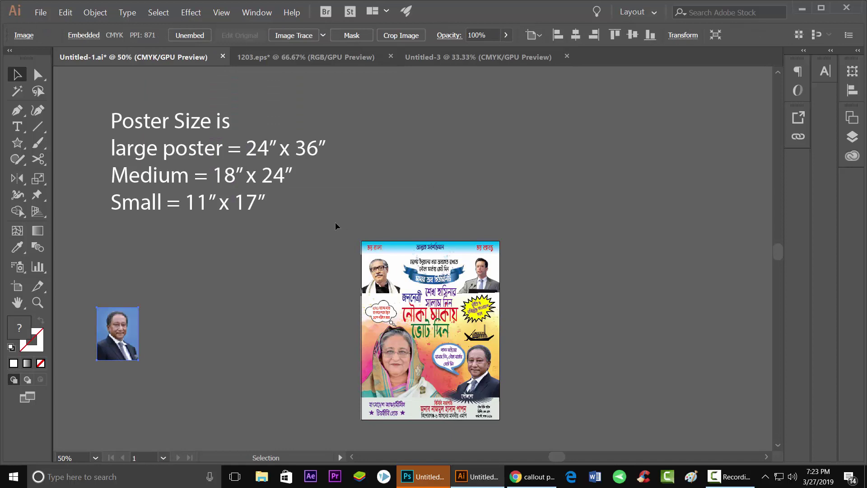
pyautogui.moveTo(475, 289); pyautogui.dragTo(459, 75)
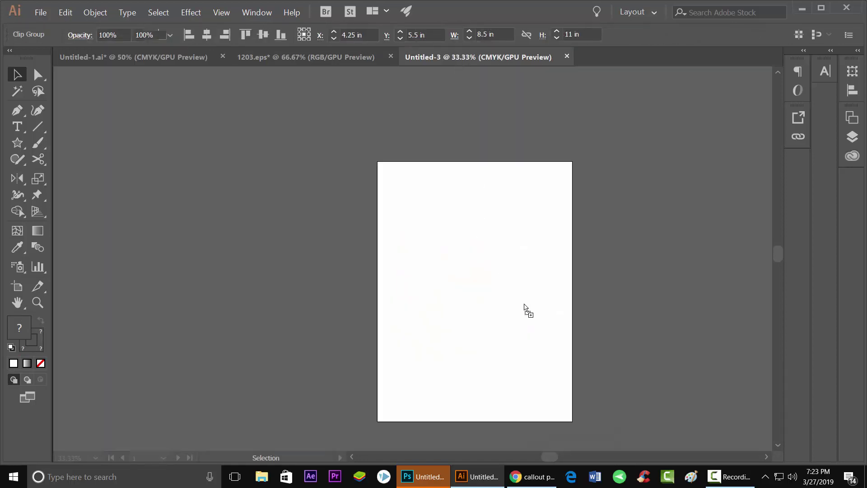
pyautogui.moveTo(459, 75); pyautogui.dragTo(527, 310)
pyautogui.moveTo(483, 291); pyautogui.dragTo(432, 265)
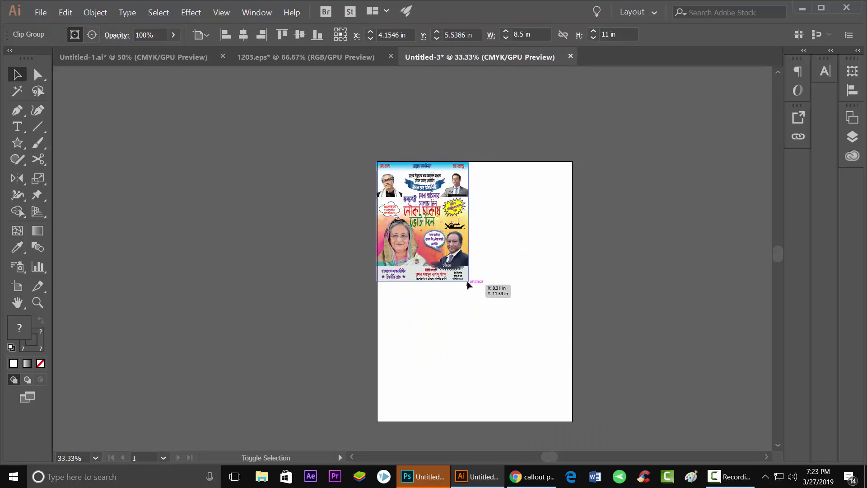
pyautogui.click(468, 284)
pyautogui.click(467, 281)
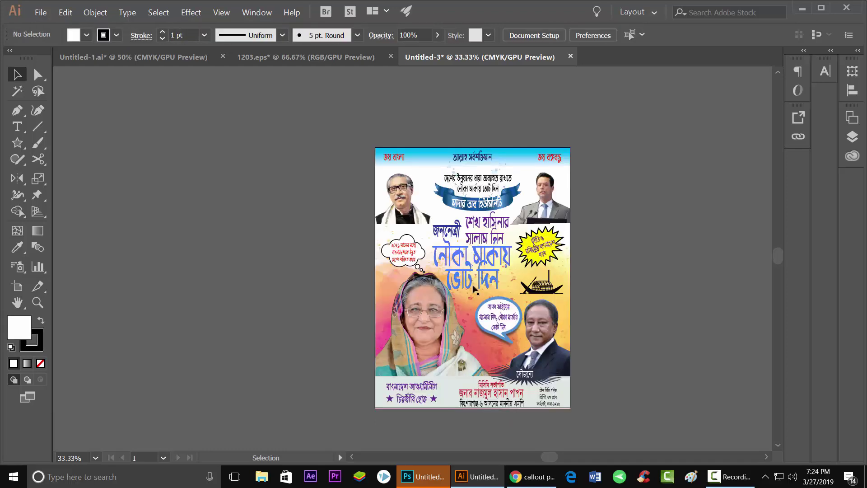
pyautogui.scroll(1, 527, 363)
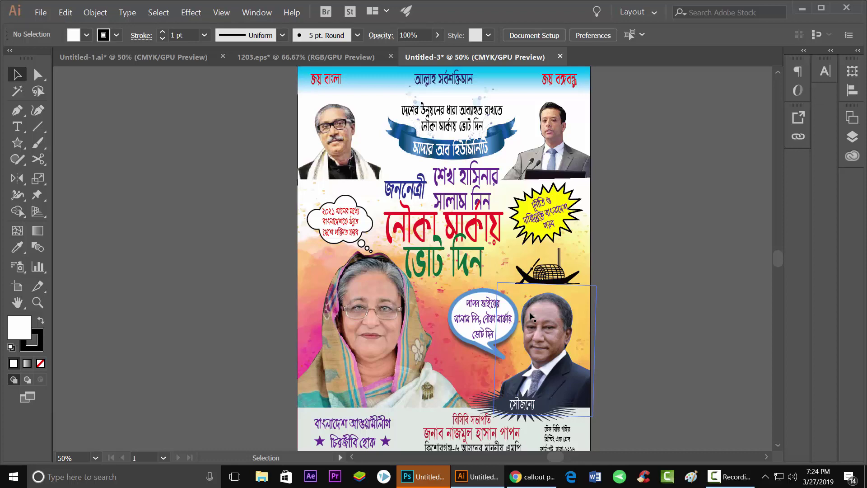
pyautogui.scroll(-1, 588, 307)
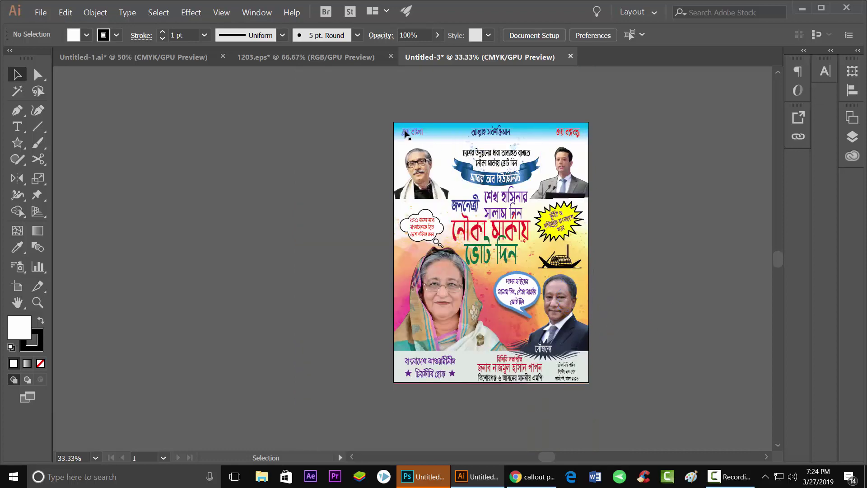
# Move the sample poster off to the left of the artboard as a reference
pyautogui.moveTo(573, 319); pyautogui.dragTo(528, 321)
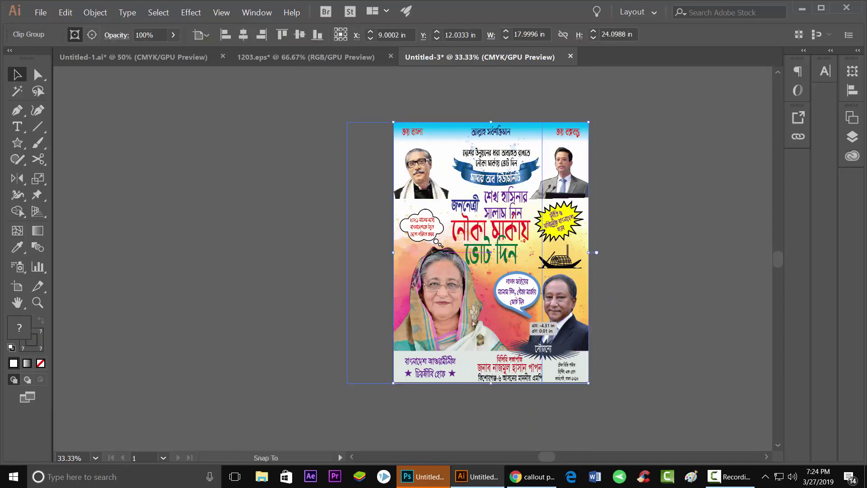
pyautogui.moveTo(473, 323); pyautogui.dragTo(346, 318)
pyautogui.click(442, 308)
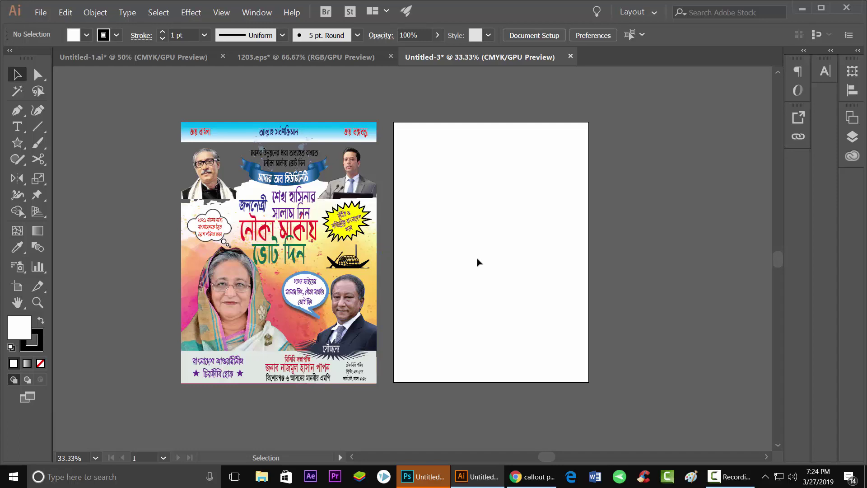
# Try the Type tool and font list on the blank artboard, then undo the empty text
pyautogui.press('t')
pyautogui.click(493, 202)
pyautogui.click(543, 35)
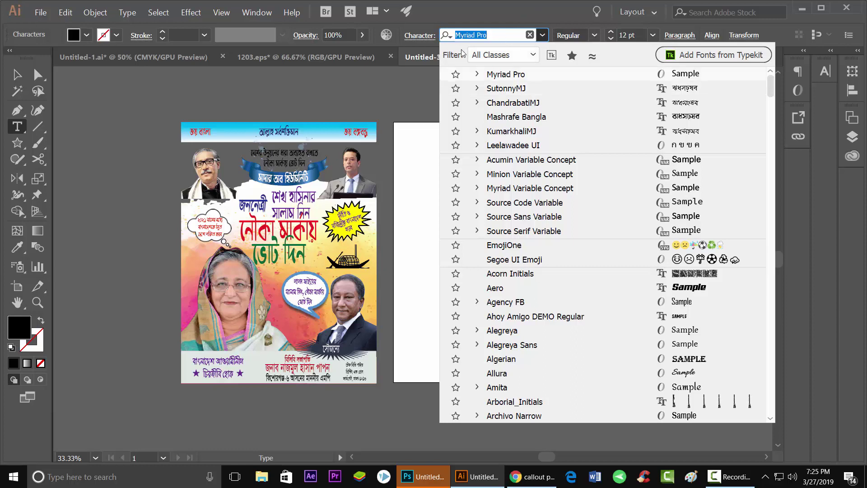
pyautogui.click(18, 75)
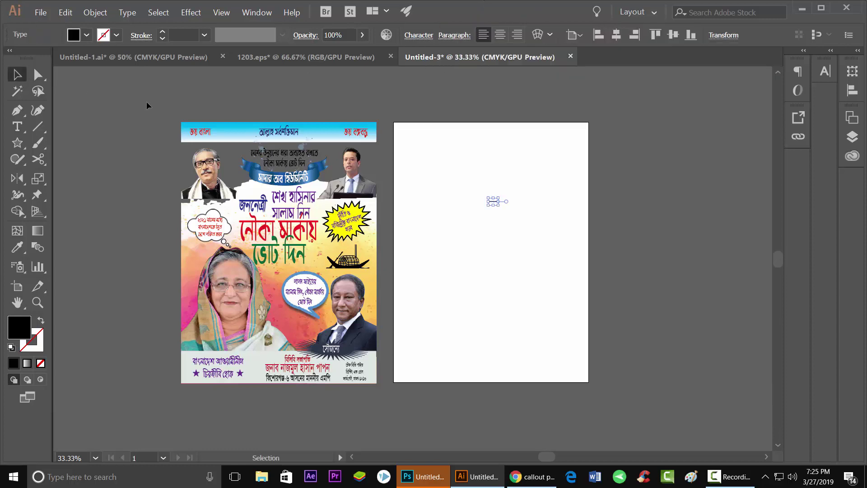
pyautogui.hotkey('ctrl', 'z')
pyautogui.hotkey('ctrl', 'z')
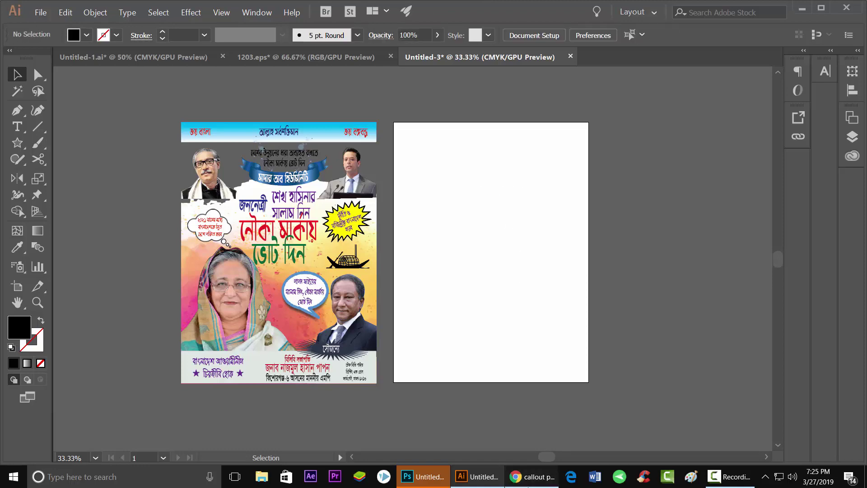
# Switch to Chrome's 'callout png' image results
pyautogui.click(521, 477)
pyautogui.scroll(1, 525, 193)
pyautogui.scroll(4, 306, 84)
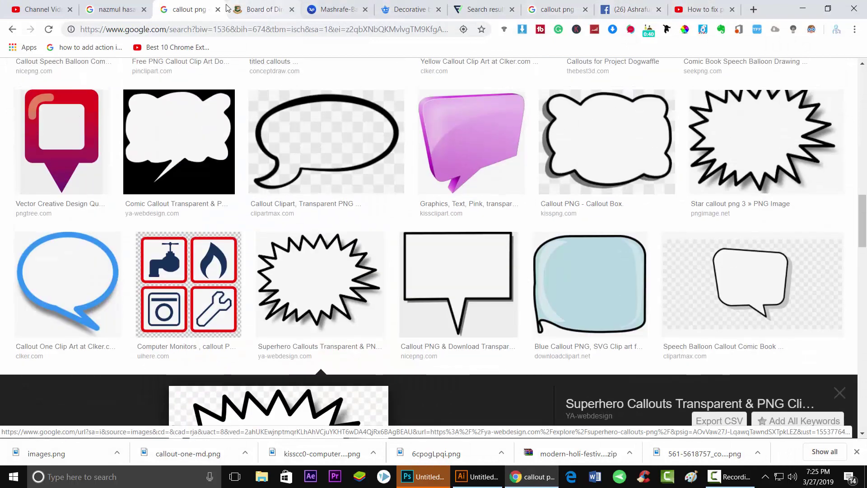
# Search Google for 'bangla stylish font' using the autocomplete suggestion
pyautogui.click(263, 9)
pyautogui.click(180, 9)
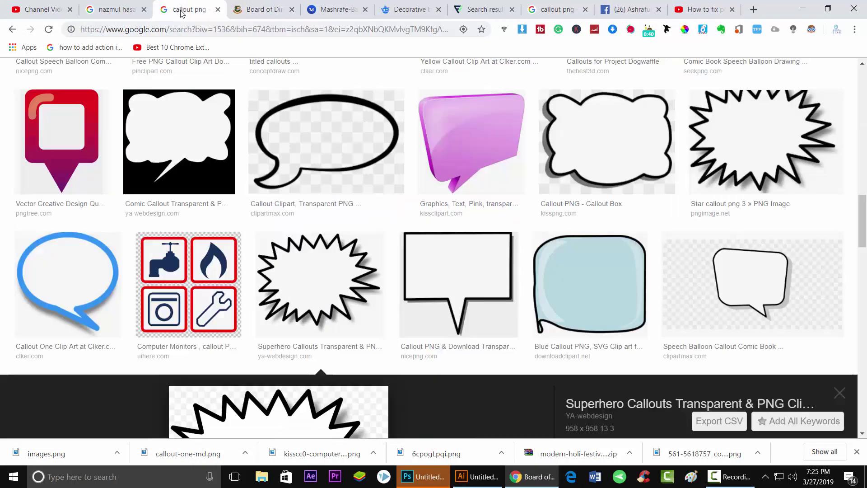
pyautogui.scroll(3, 244, 235)
pyautogui.scroll(5, 248, 242)
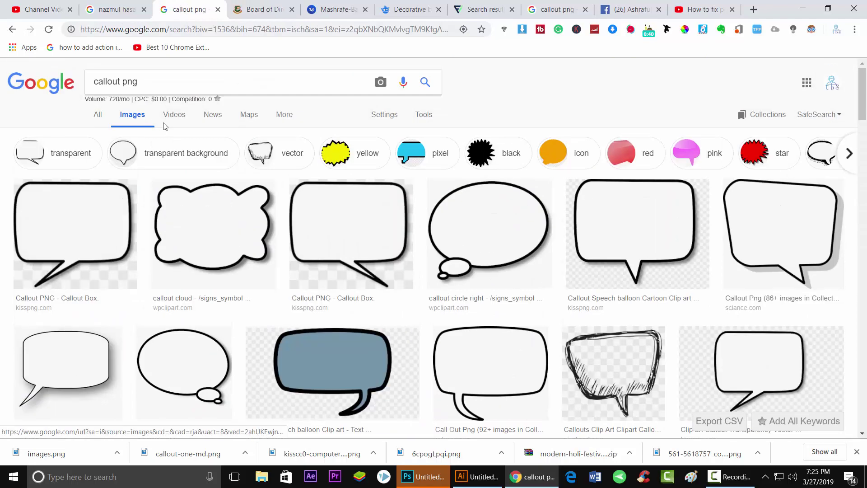
pyautogui.moveTo(140, 81); pyautogui.dragTo(77, 81)
pyautogui.write('b')
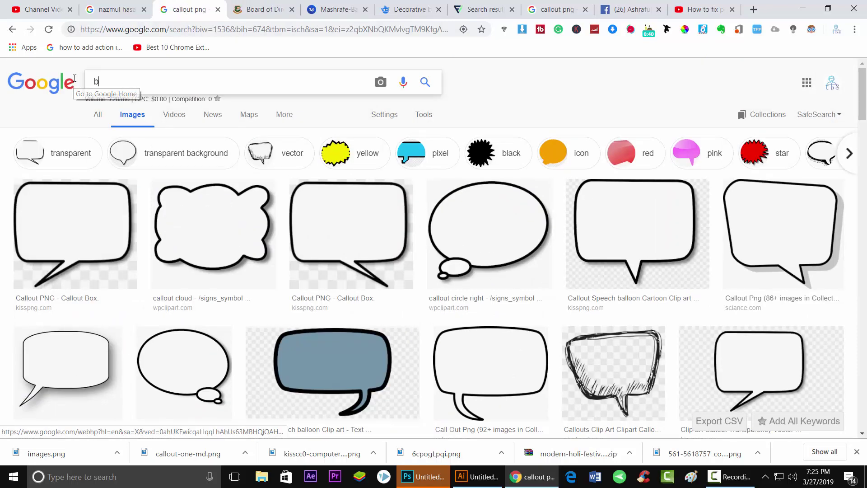
pyautogui.write('angla st')
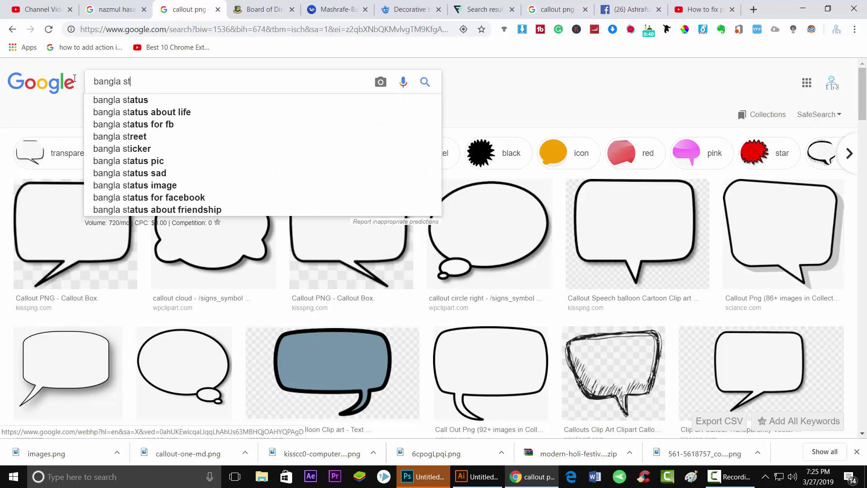
pyautogui.write('y')
pyautogui.press('Down')
pyautogui.press('Return')
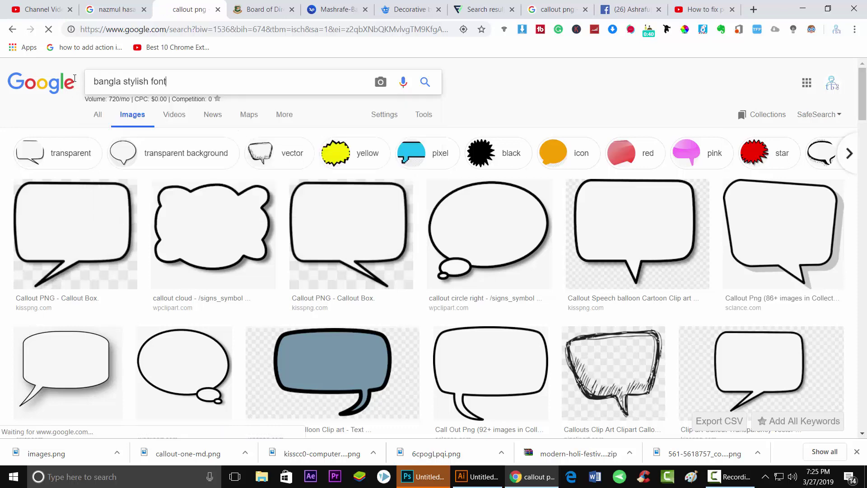
# Show All results and open 'Bangla Stylish Font - Free Download' in a new tab
pyautogui.click(98, 115)
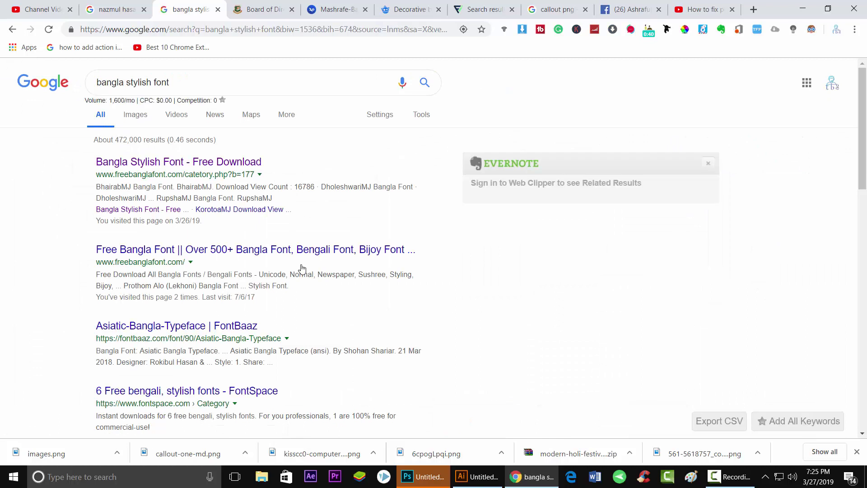
pyautogui.rightClick(221, 168)
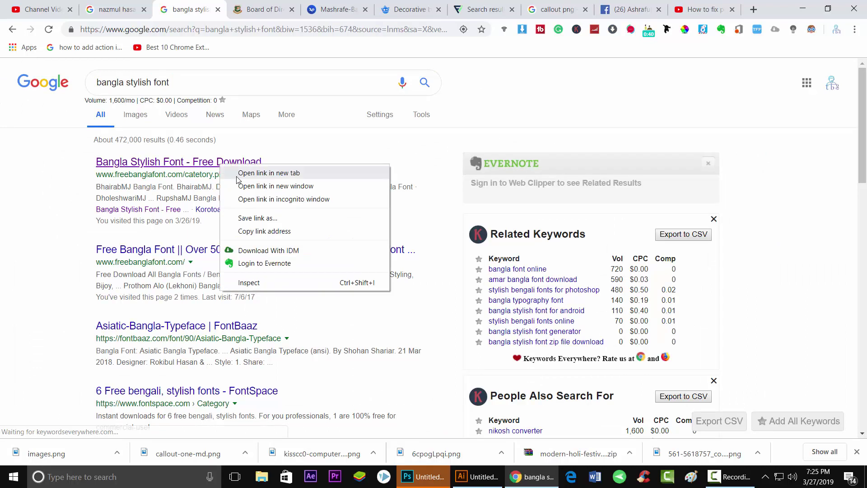
pyautogui.click(239, 173)
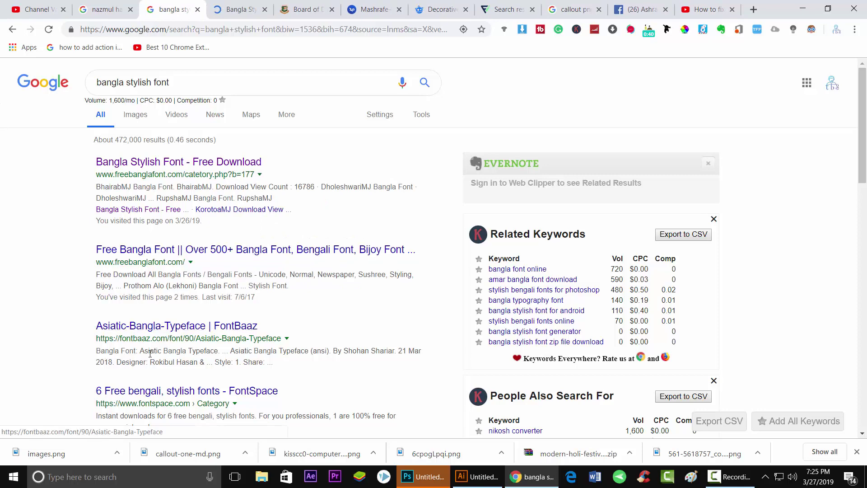
# Switch to the Free Bangla Font tab and scroll through the stylish font listings
pyautogui.click(242, 10)
pyautogui.scroll(-2, 425, 367)
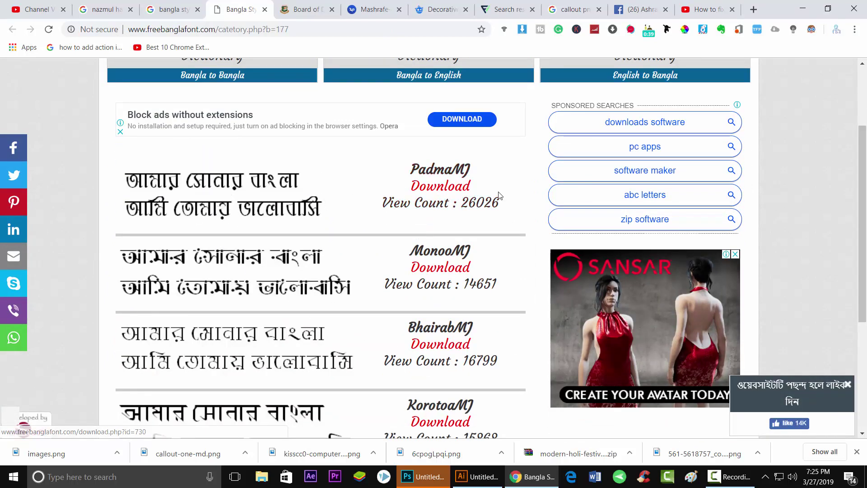
pyautogui.scroll(-1, 497, 198)
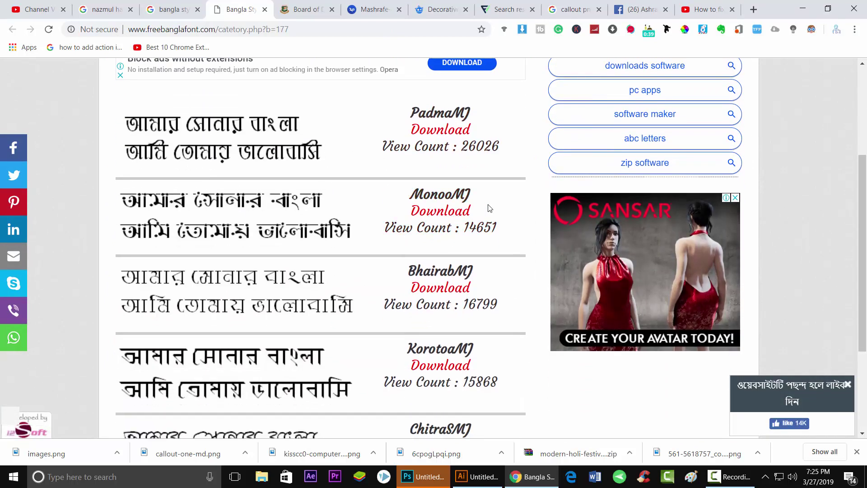
pyautogui.scroll(-1, 490, 208)
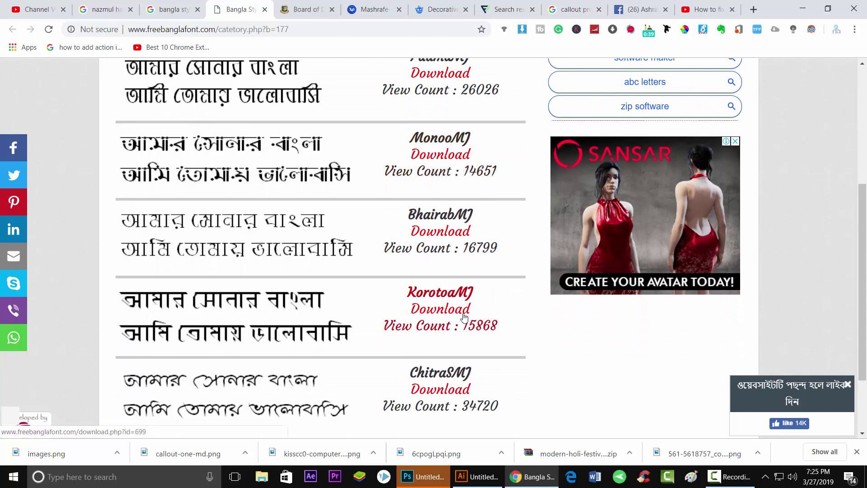
pyautogui.scroll(-2, 464, 318)
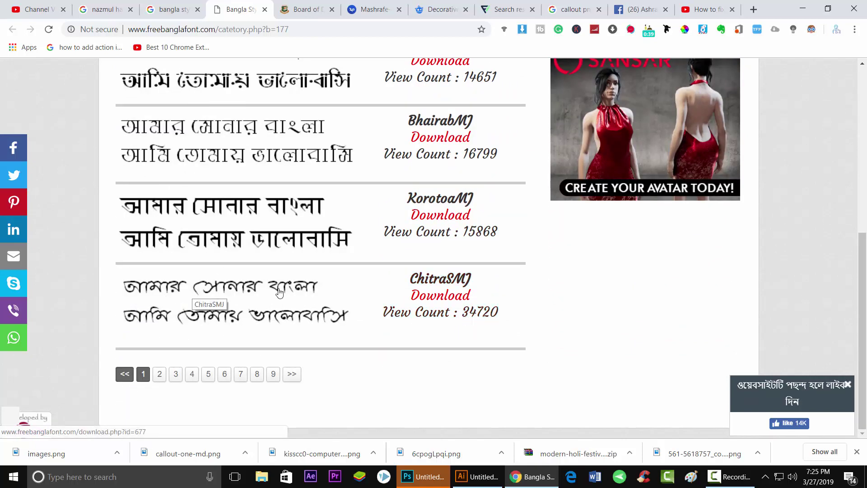
# Go to page 2 of the stylish fonts and browse the Pandit and KeertankhulaMJ previews
pyautogui.click(159, 373)
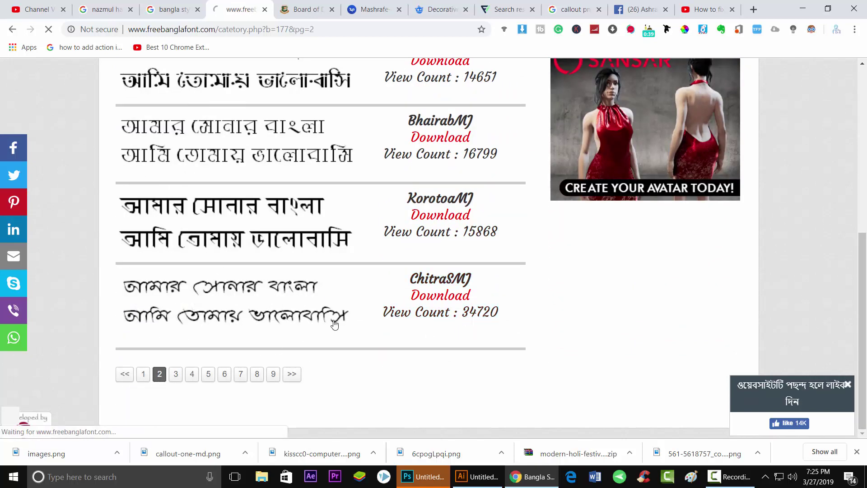
pyautogui.scroll(-2, 334, 324)
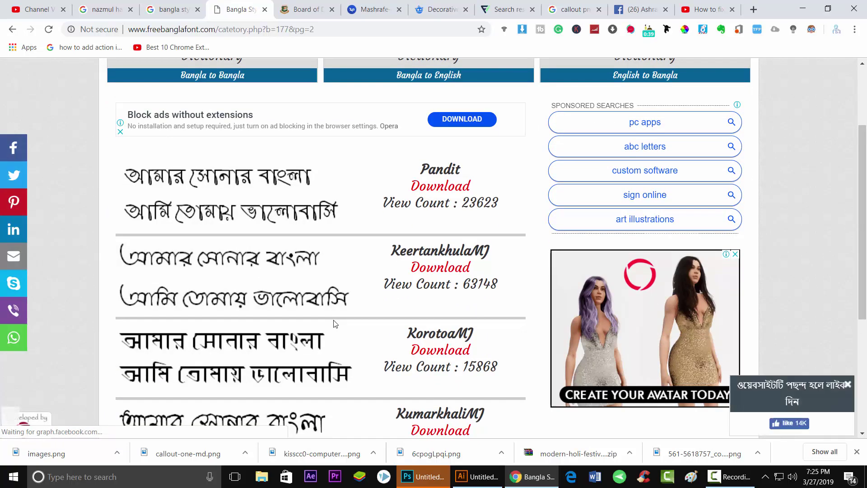
pyautogui.scroll(-1, 334, 323)
pyautogui.scroll(-2, 334, 323)
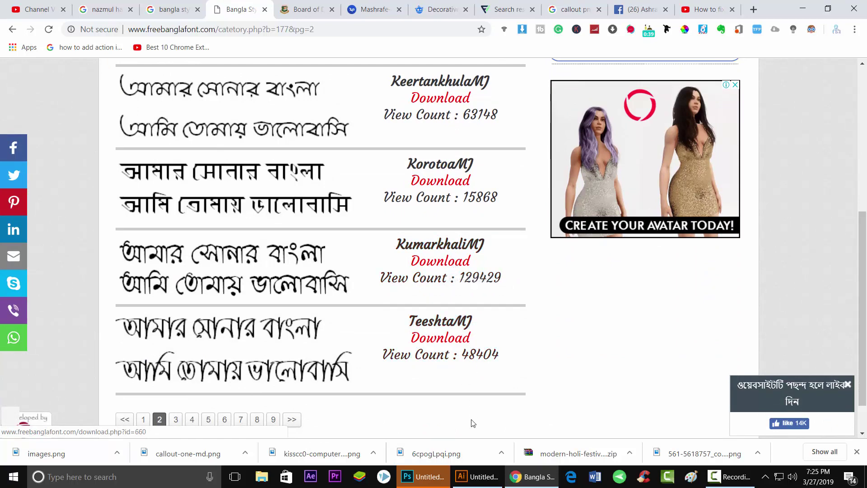
pyautogui.scroll(6, 472, 392)
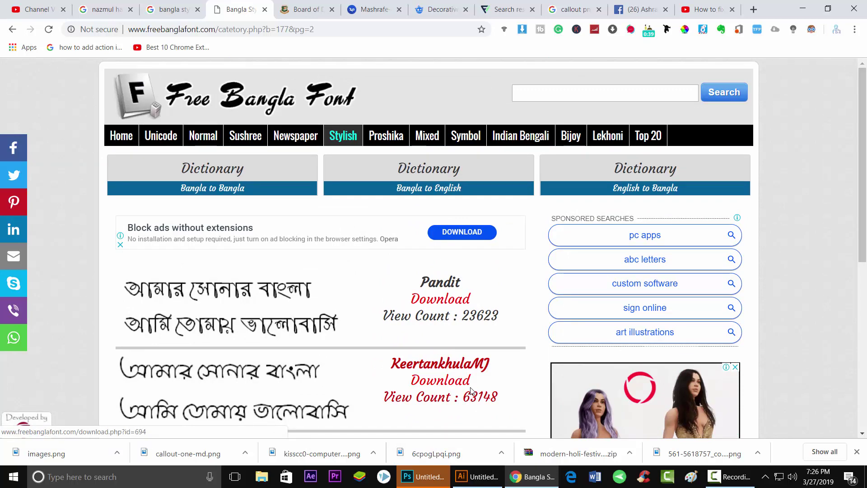
# Search Google for 'mashrafe font' and open the FontBaaz Mashrafe Bangla Font page
pyautogui.click(171, 9)
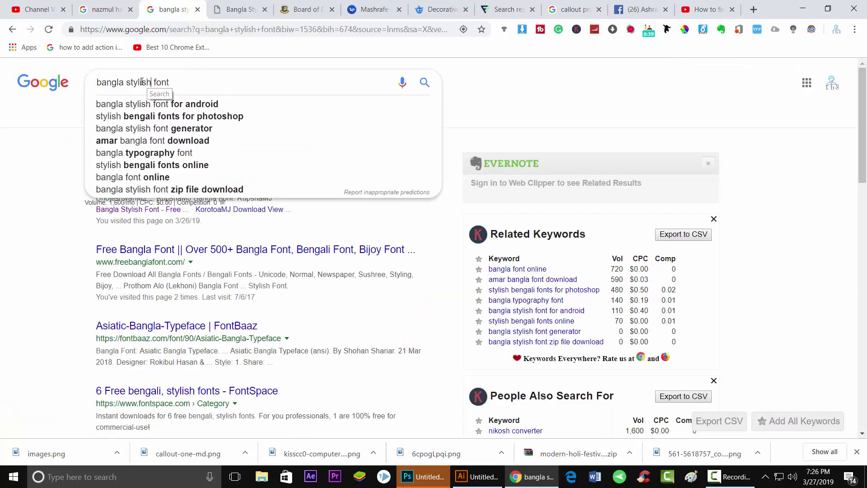
pyautogui.moveTo(151, 82); pyautogui.dragTo(94, 90)
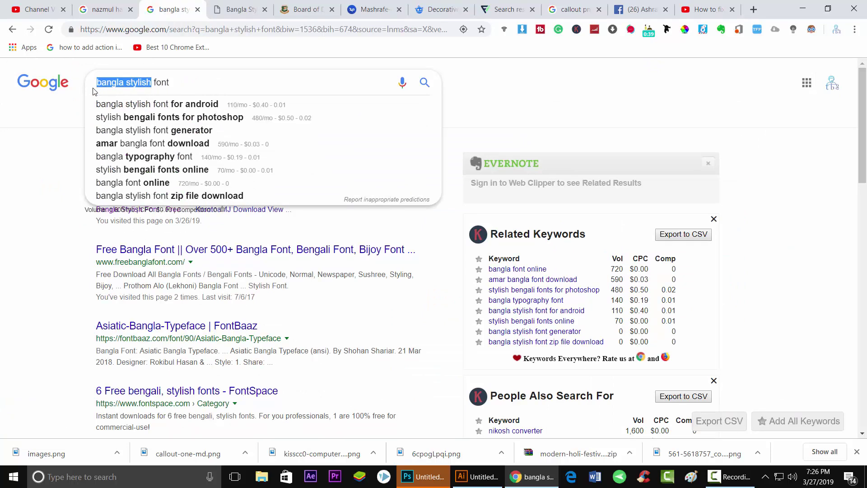
pyautogui.write('mas')
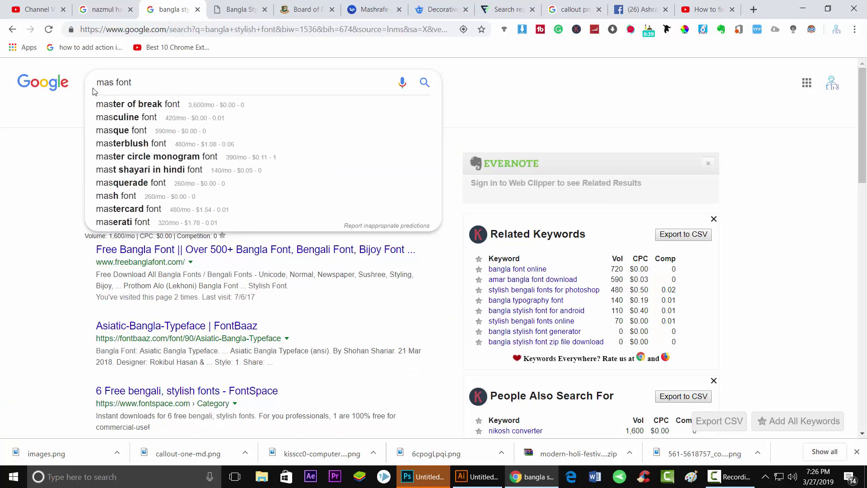
pyautogui.write('h')
pyautogui.press('BackSpace')
pyautogui.write('hr')
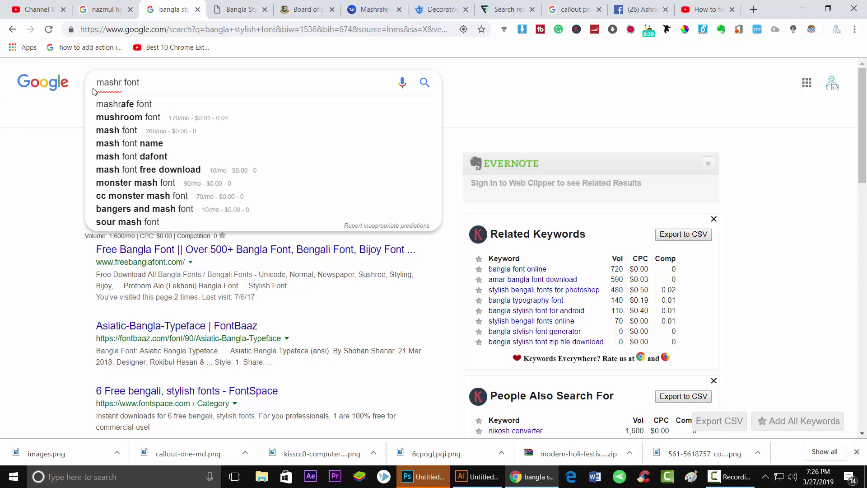
pyautogui.click(128, 104)
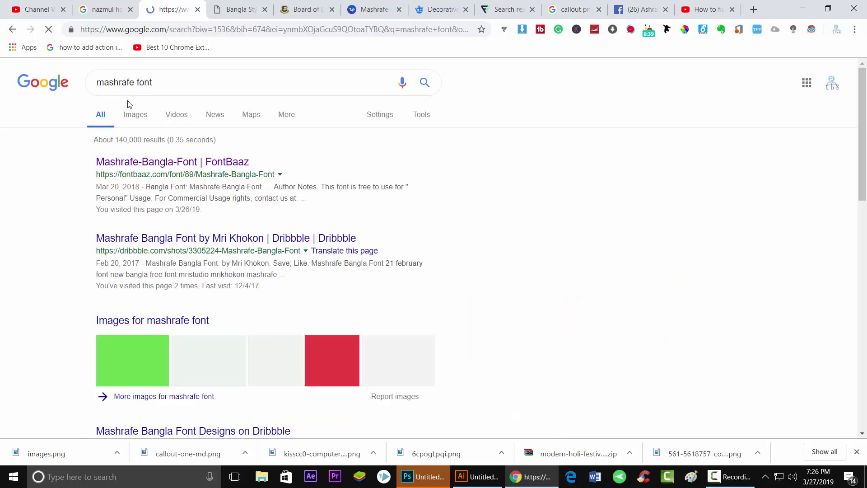
pyautogui.click(135, 161)
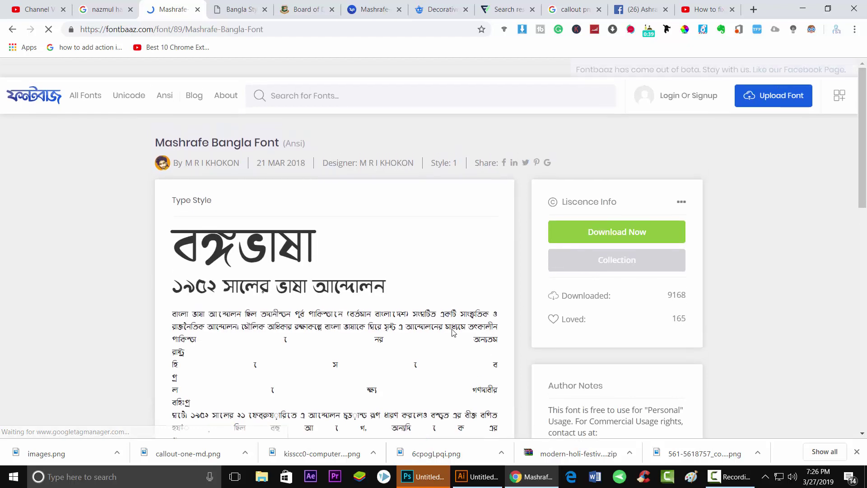
pyautogui.scroll(-1, 254, 239)
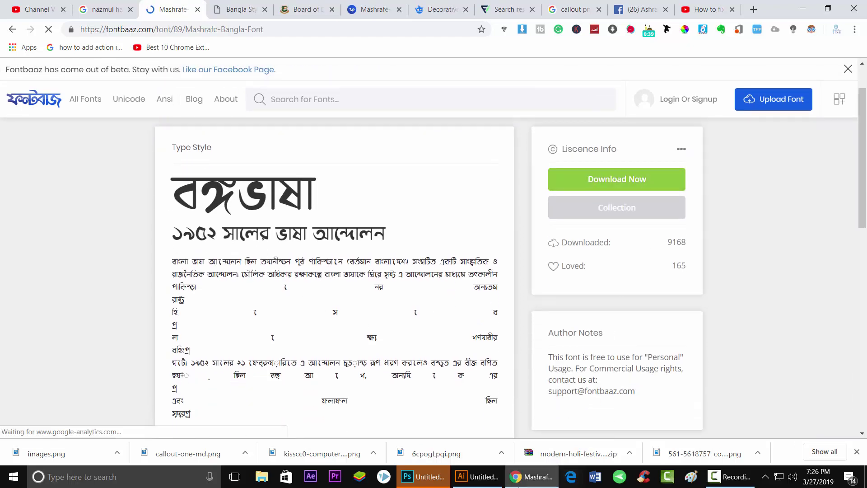
# Briefly check the poster in Illustrator, then return to the Mashrafe font page
pyautogui.click(478, 476)
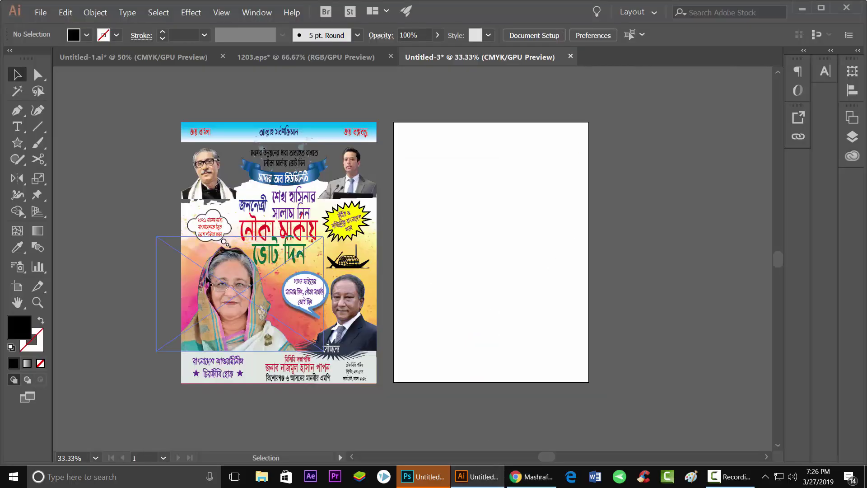
pyautogui.hotkey('ctrl', '+')
pyautogui.hotkey('ctrl', '+')
pyautogui.scroll(-2, 201, 260)
pyautogui.click(202, 259)
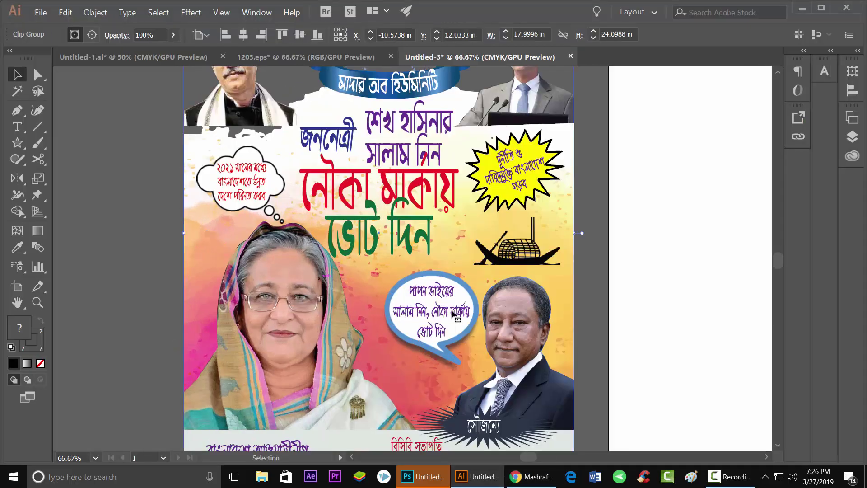
pyautogui.hotkey('ctrl', '0')
pyautogui.click(532, 477)
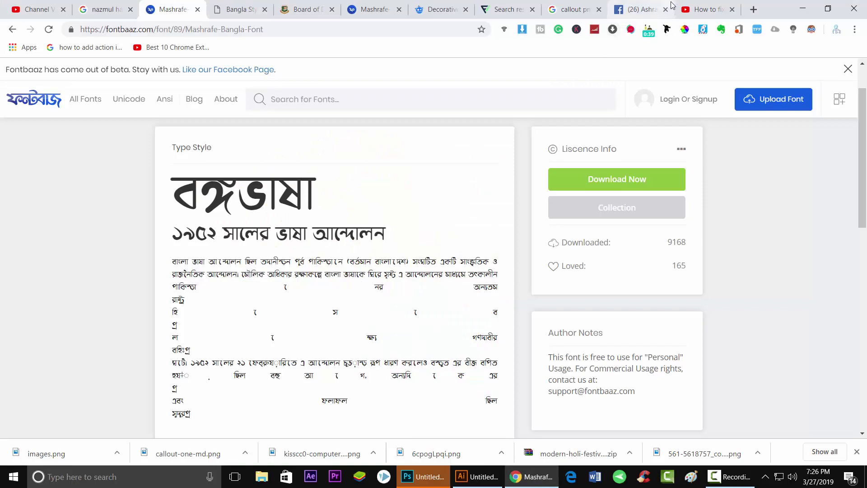
# Replace the Freepik 'decorative banner' search with 'poster background'
pyautogui.click(442, 9)
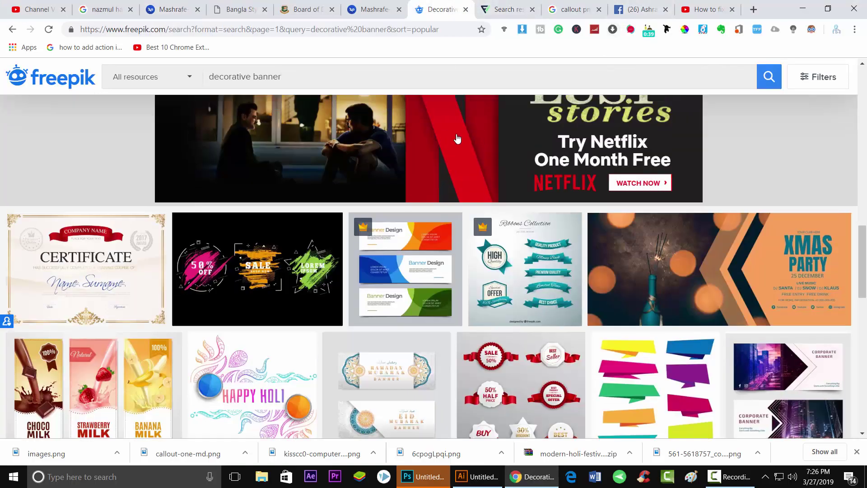
pyautogui.scroll(4, 457, 139)
pyautogui.scroll(4, 457, 139)
pyautogui.scroll(-6, 453, 324)
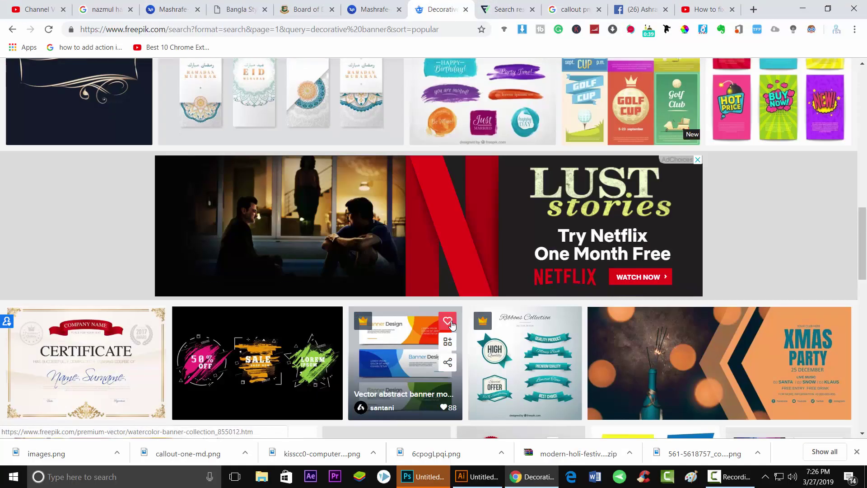
pyautogui.scroll(10, 453, 324)
pyautogui.moveTo(316, 102); pyautogui.dragTo(184, 107)
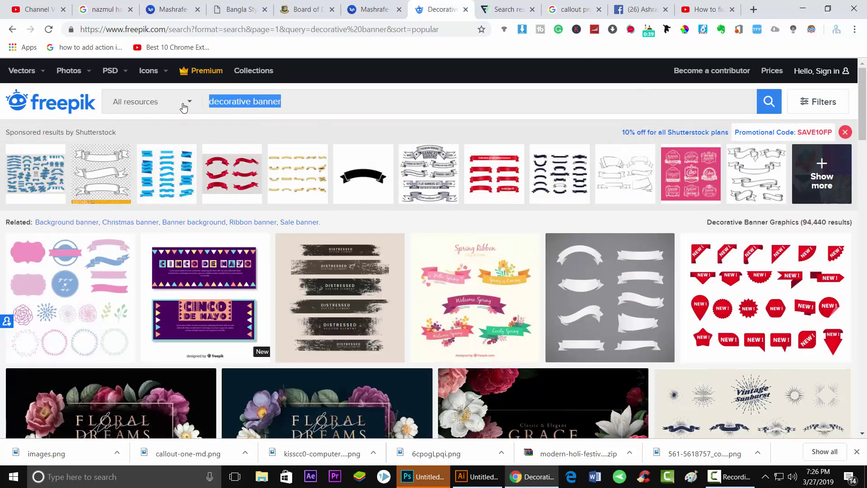
pyautogui.write('poste')
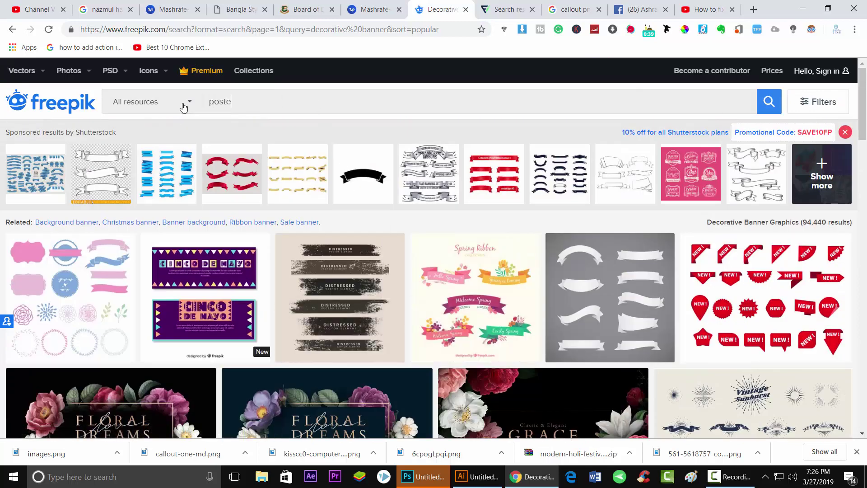
pyautogui.write('r backgr')
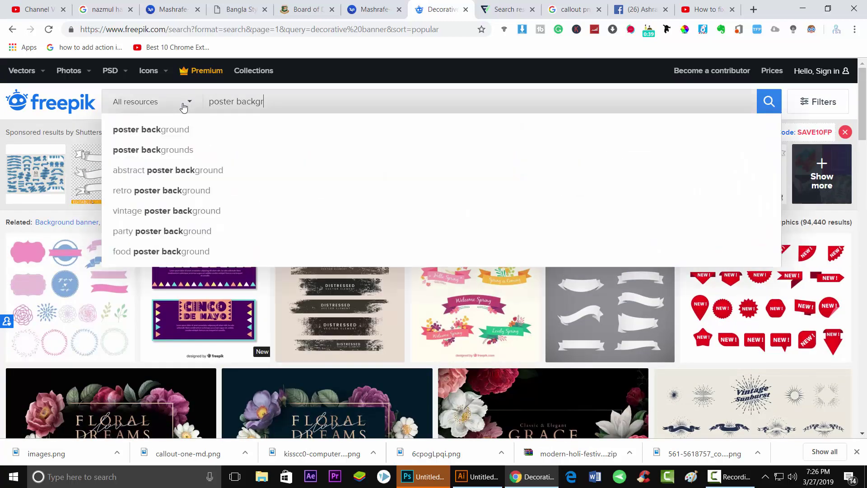
pyautogui.write('ound')
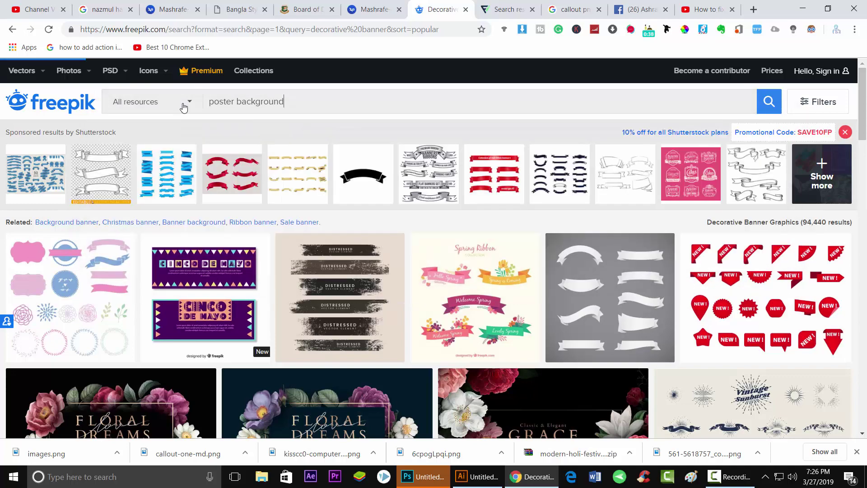
pyautogui.press('Return')
# Scroll through the poster background results and load page 2
pyautogui.scroll(-4, 452, 327)
pyautogui.scroll(-3, 451, 327)
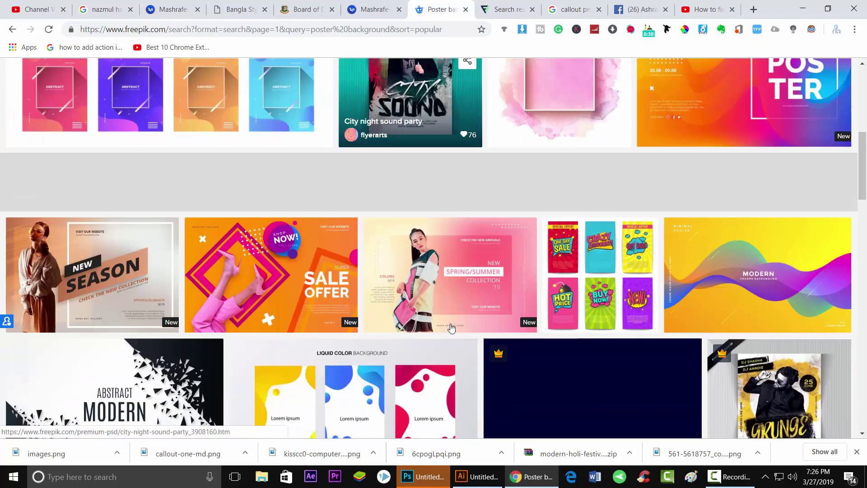
pyautogui.scroll(-2, 451, 328)
pyautogui.scroll(-2, 451, 329)
pyautogui.scroll(3, 451, 327)
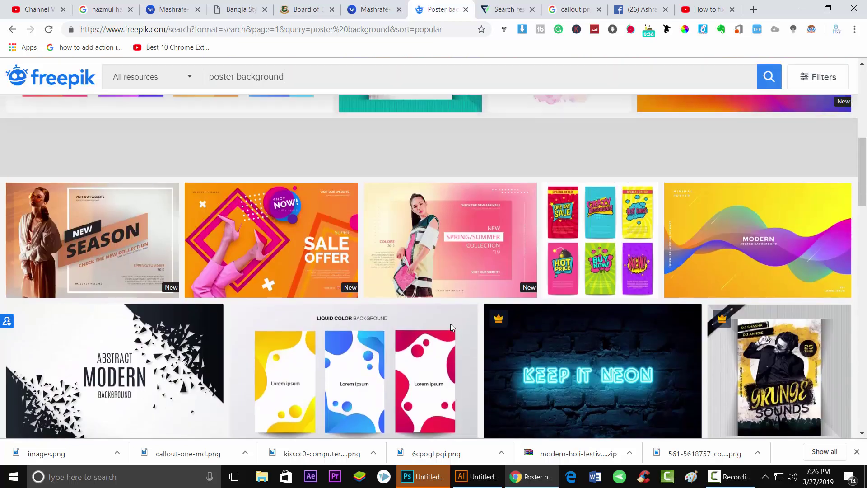
pyautogui.scroll(-7, 452, 328)
pyautogui.scroll(-7, 451, 327)
pyautogui.scroll(-3, 451, 327)
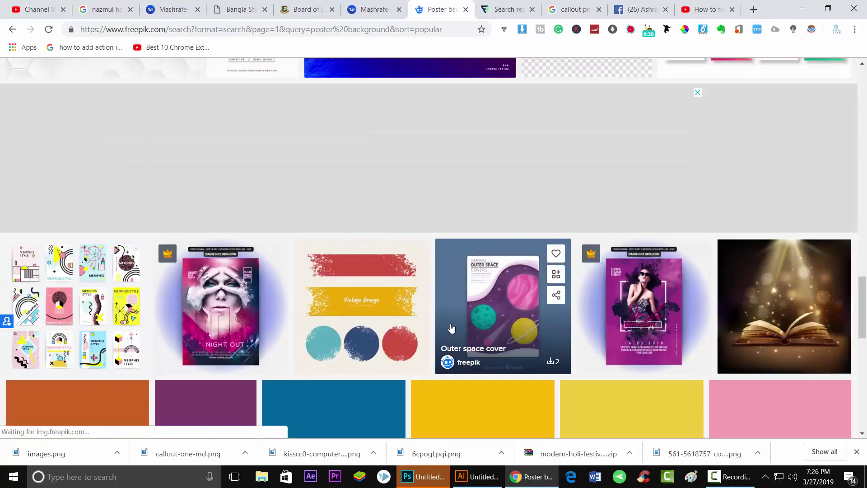
pyautogui.scroll(-4, 451, 328)
pyautogui.scroll(-5, 451, 327)
pyautogui.click(444, 198)
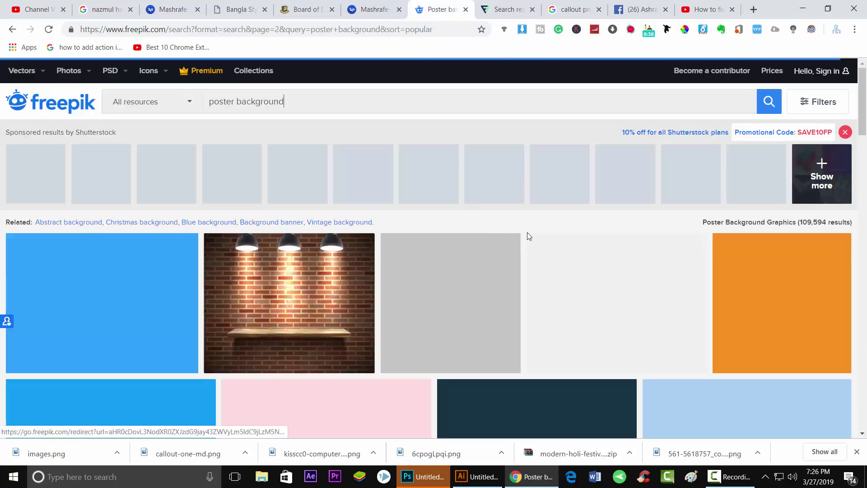
# Browse the thumbnails on page 2 of the poster background results
pyautogui.scroll(-5, 526, 303)
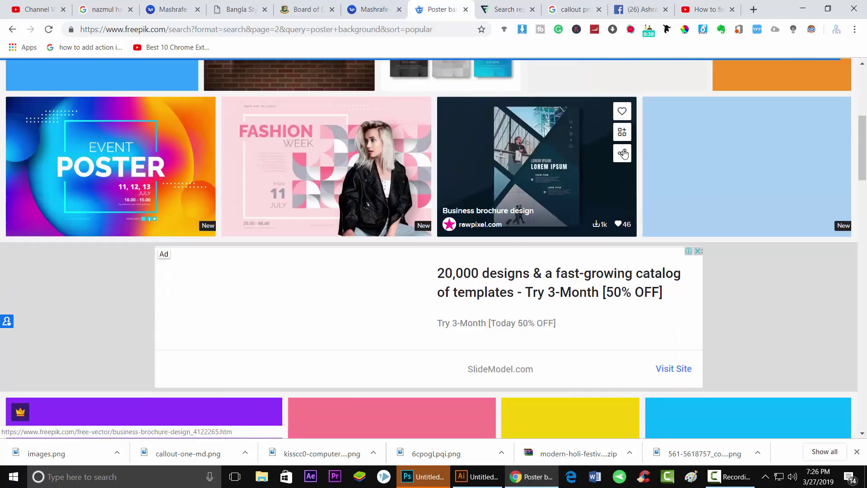
pyautogui.scroll(-3, 442, 313)
pyautogui.scroll(-2, 443, 313)
pyautogui.scroll(-4, 445, 312)
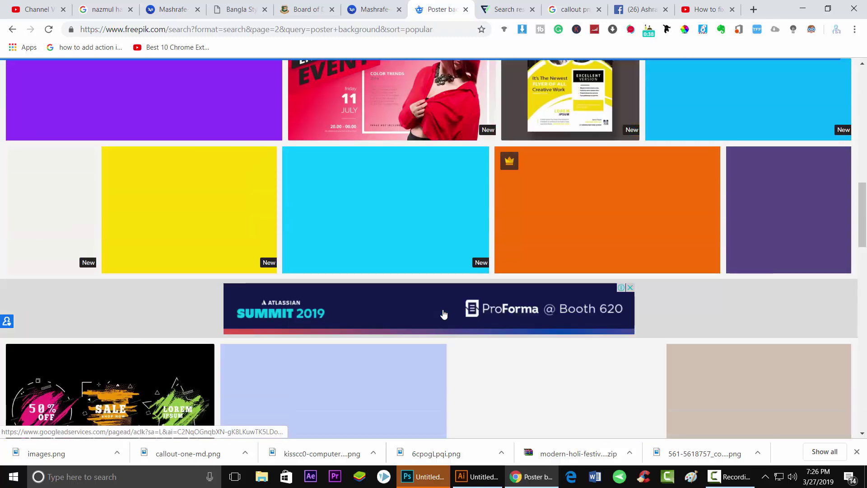
pyautogui.scroll(-3, 443, 311)
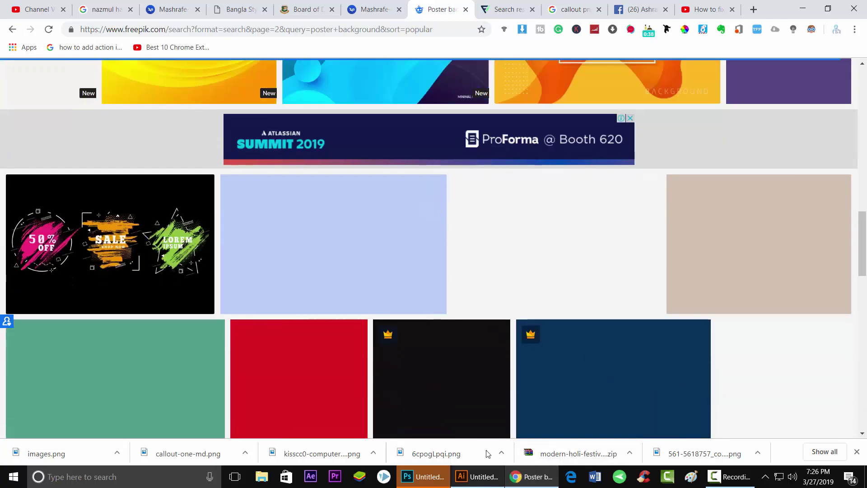
pyautogui.scroll(-7, 560, 379)
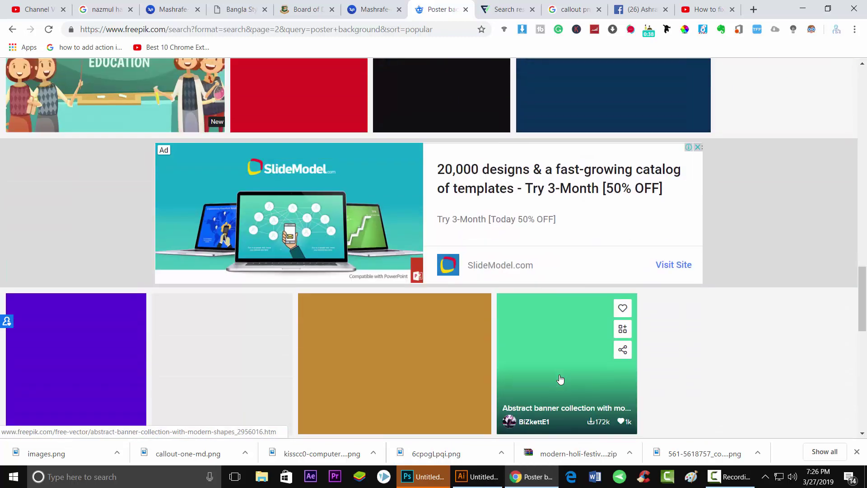
pyautogui.scroll(-5, 560, 379)
pyautogui.scroll(-3, 560, 379)
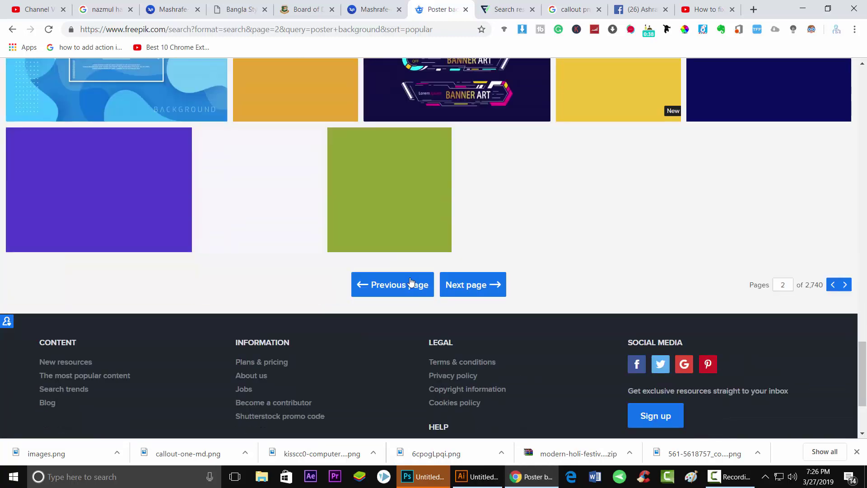
# Go back to page 1 and scroll up through its poster background thumbnails
pyautogui.hotkey('alt', 'Left')
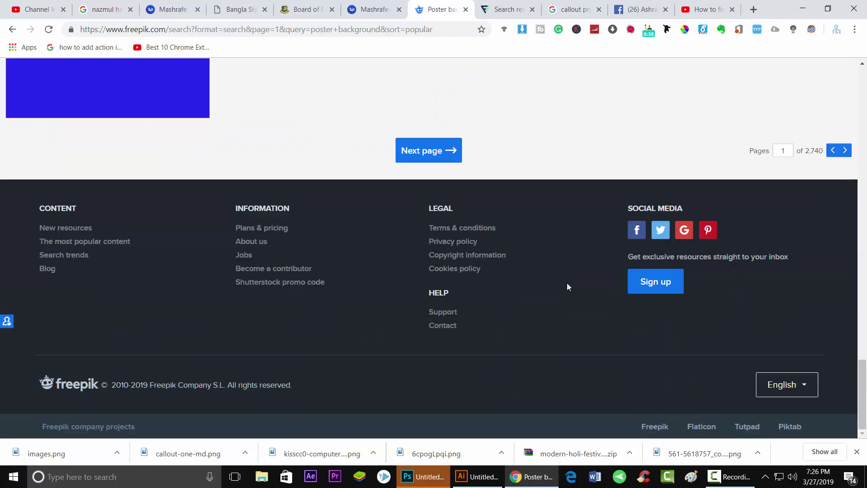
pyautogui.scroll(3, 568, 284)
pyautogui.scroll(5, 567, 285)
pyautogui.scroll(3, 568, 286)
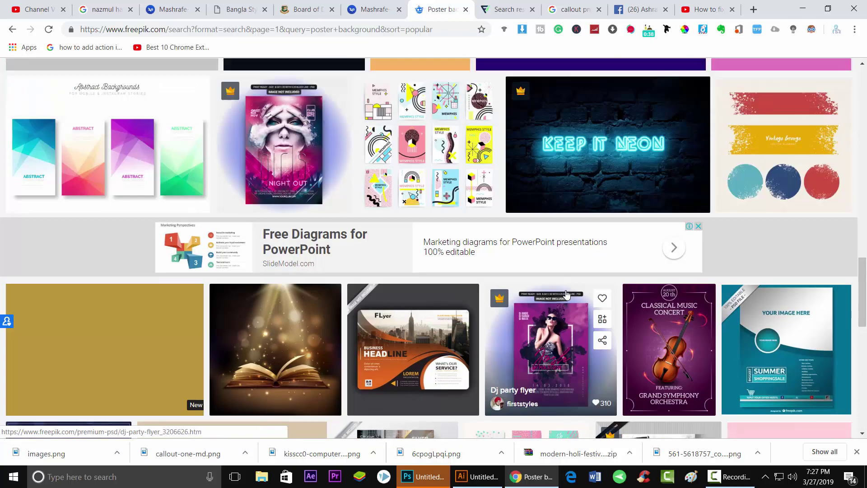
pyautogui.scroll(-4, 568, 289)
pyautogui.scroll(4, 567, 294)
pyautogui.scroll(3, 567, 294)
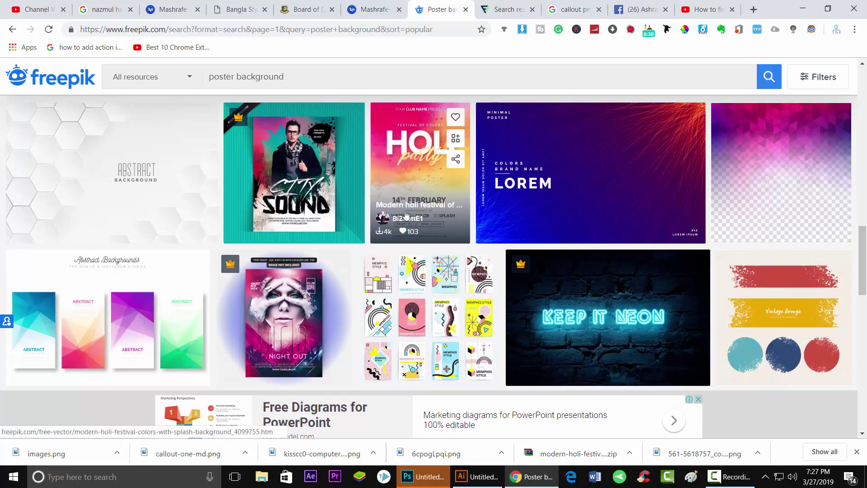
# In the Bangla poster document, draw a rectangle from the blank artboard's top-left corner
pyautogui.click(478, 477)
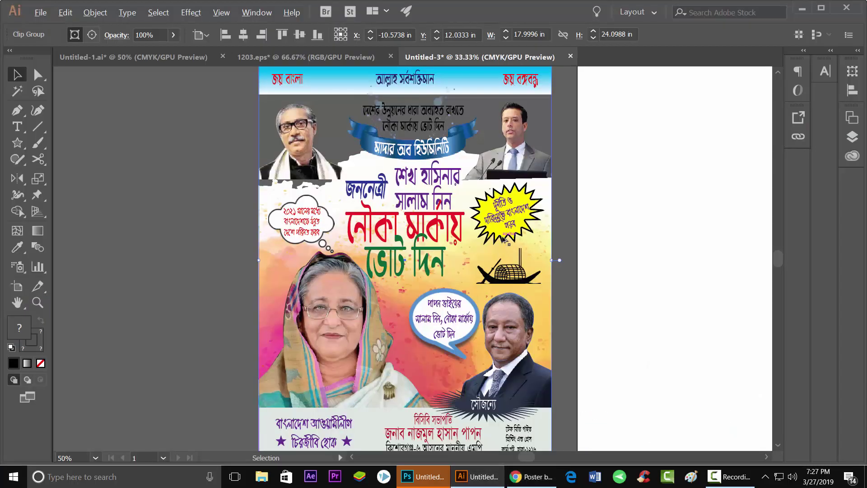
pyautogui.scroll(-1, 506, 240)
pyautogui.scroll(1, 734, 160)
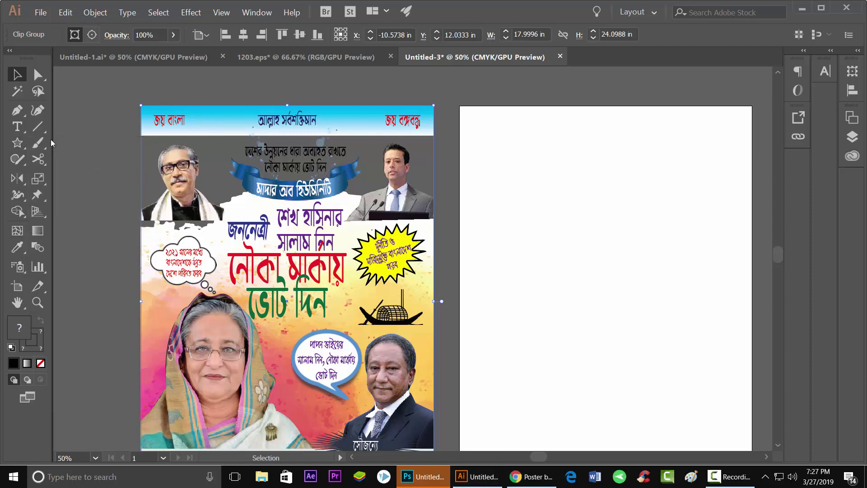
pyautogui.press('m')
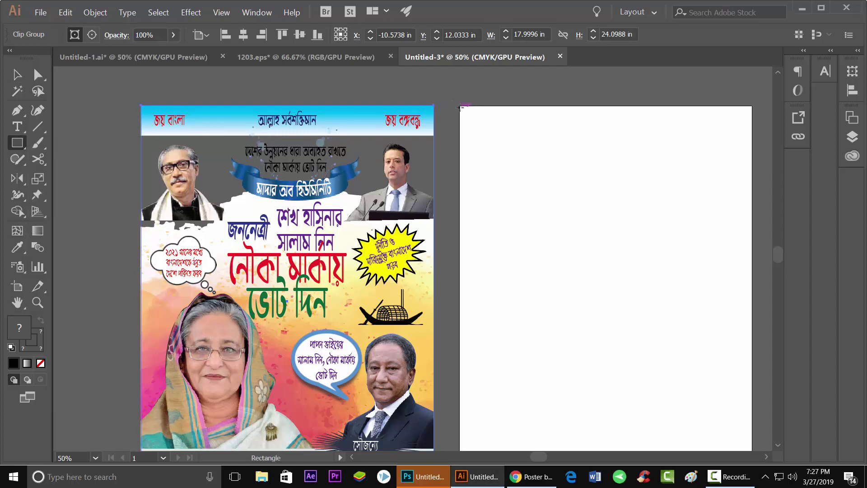
pyautogui.moveTo(459, 107); pyautogui.dragTo(752, 138)
# Align the black rectangle flush to the artboard's top edge, using Align to Artboard
pyautogui.hotkey('ctrl', '+')
pyautogui.hotkey('ctrl', '+')
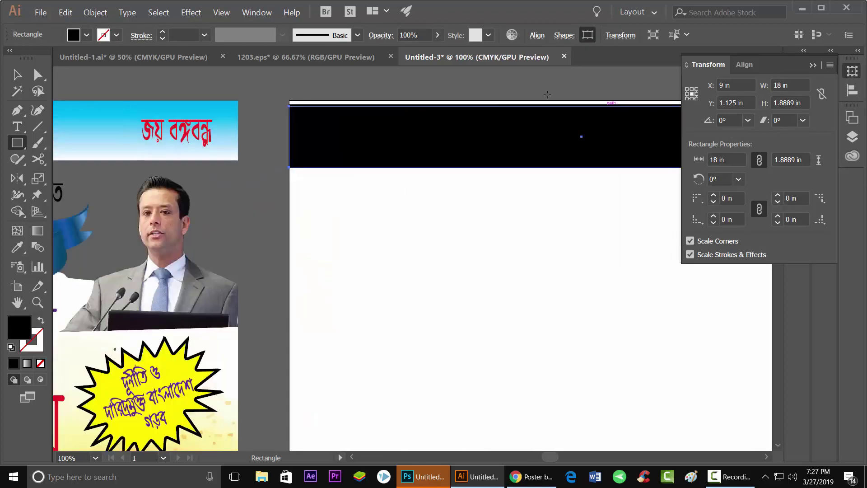
pyautogui.scroll(1, 435, 104)
pyautogui.scroll(-2, 561, 79)
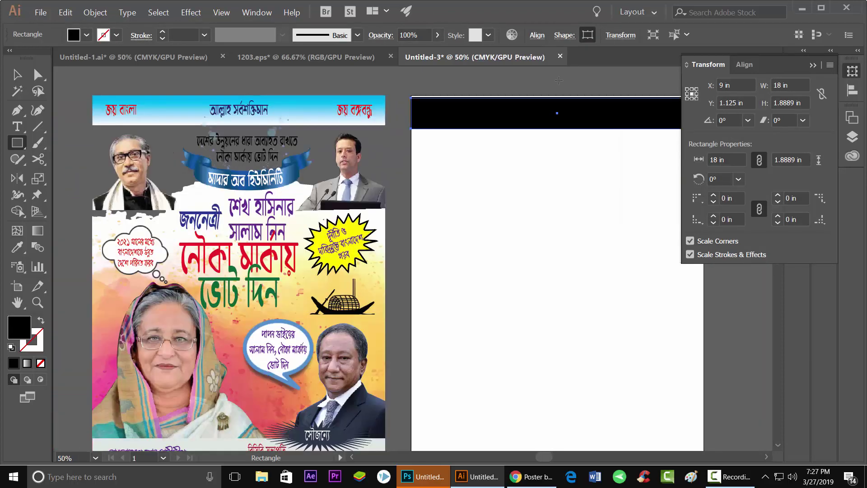
pyautogui.click(745, 65)
pyautogui.click(778, 100)
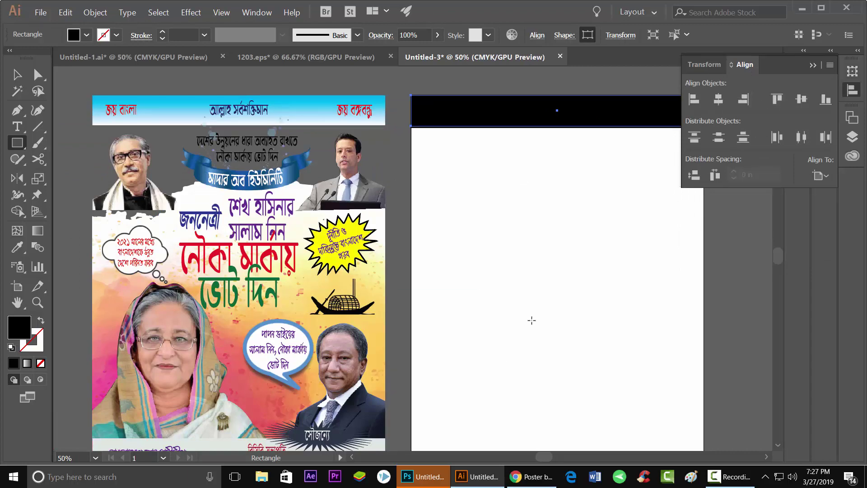
pyautogui.hotkey('ctrl', '-')
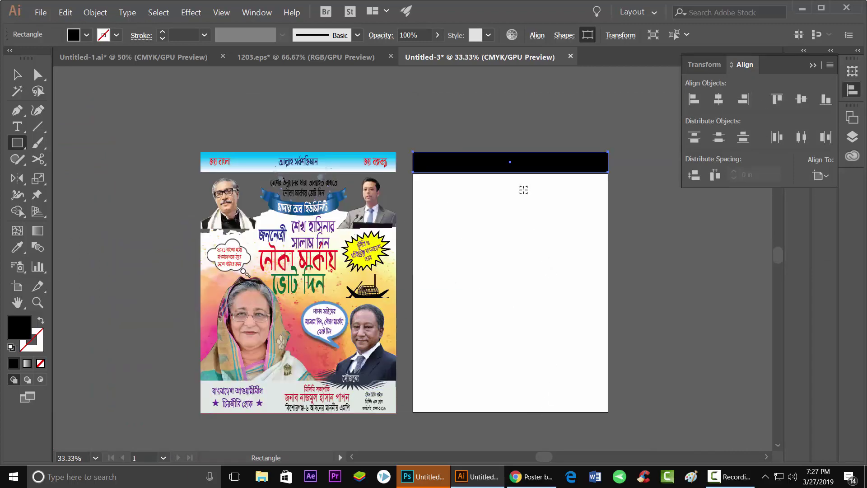
pyautogui.scroll(2, 523, 168)
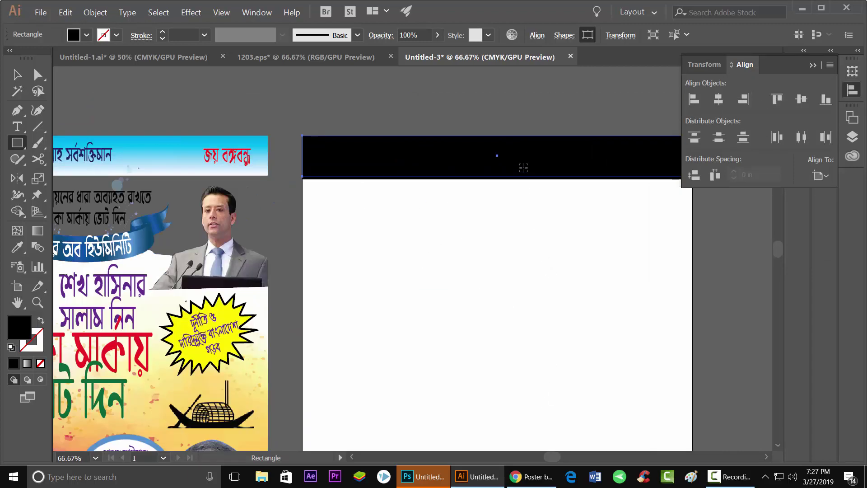
pyautogui.click(824, 179)
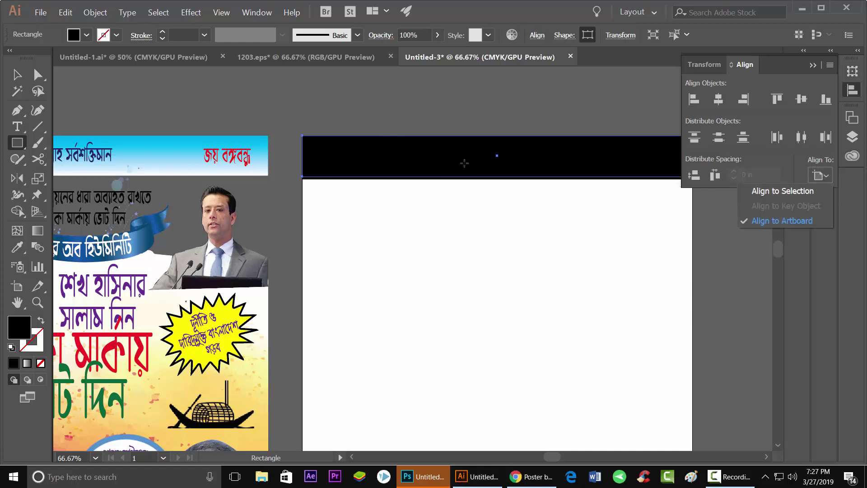
pyautogui.click(18, 74)
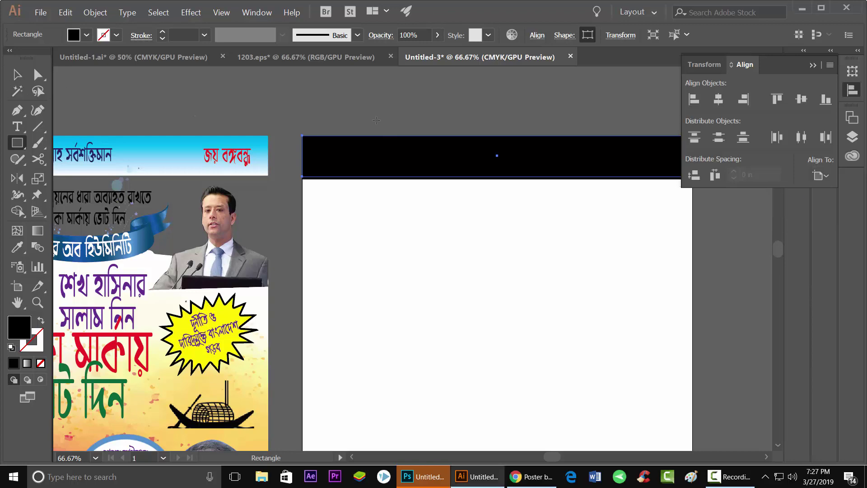
pyautogui.click(18, 73)
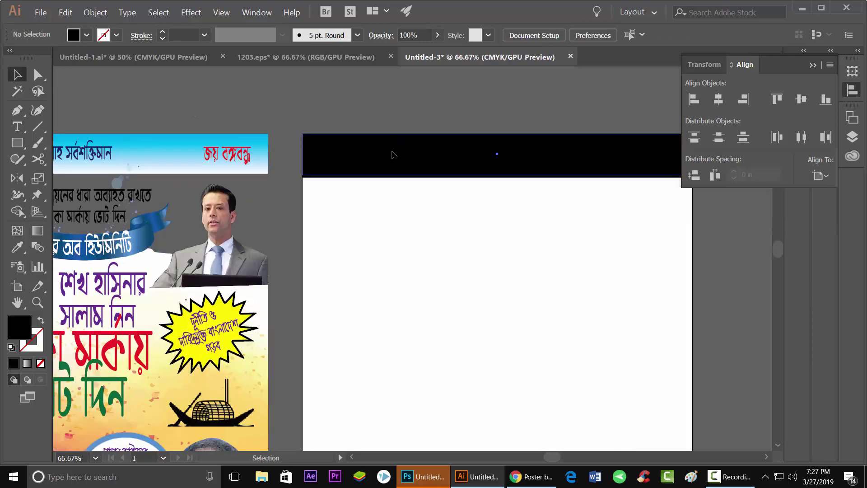
# Copy the sample poster banner's cyan gradient onto the header rectangle with the Eyedropper
pyautogui.click(396, 144)
pyautogui.press('i')
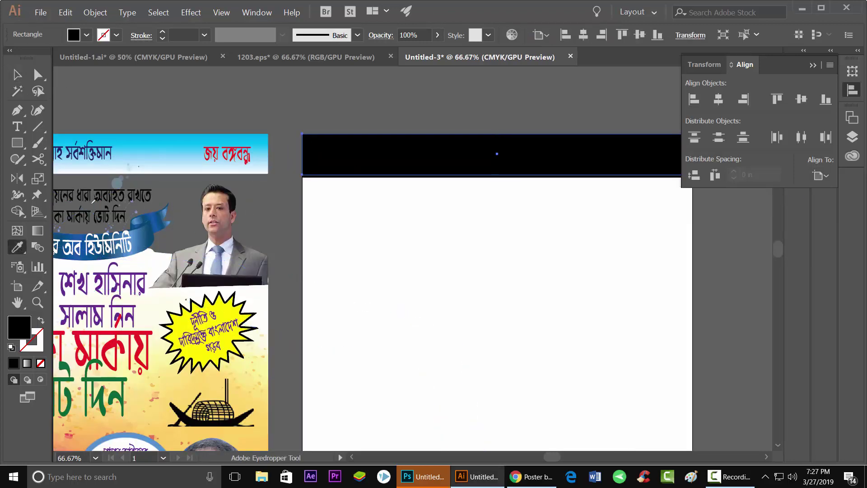
pyautogui.click(161, 148)
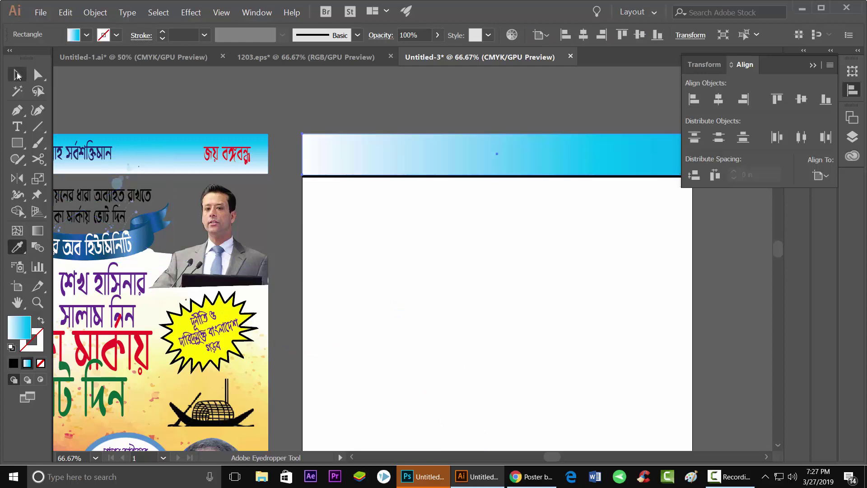
pyautogui.press('v')
pyautogui.click(203, 96)
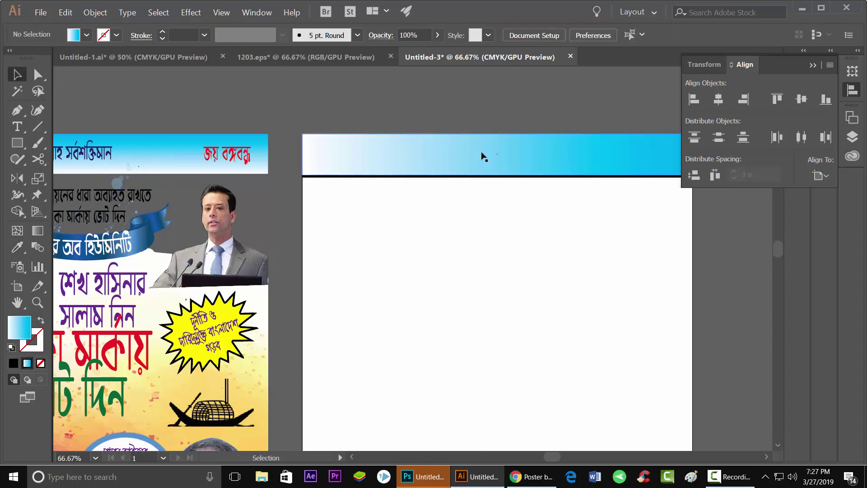
# Delete the leftover black rectangle and align the gradient rectangle to the artboard top
pyautogui.moveTo(477, 176); pyautogui.dragTo(474, 203)
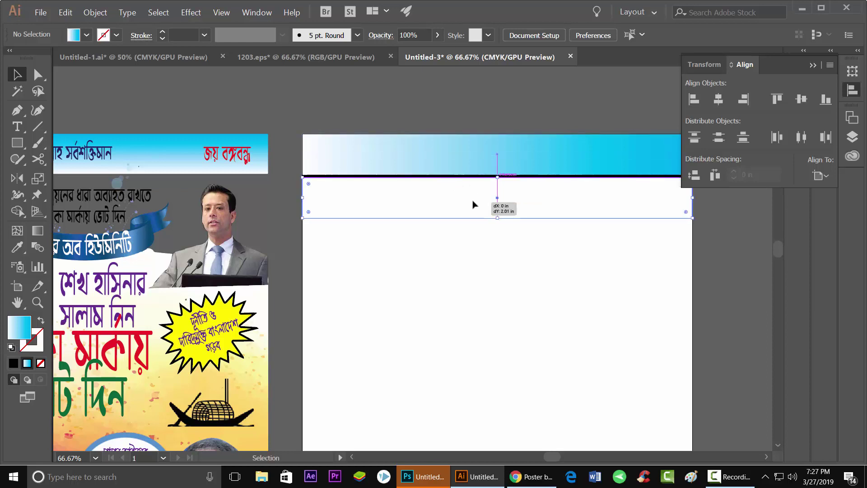
pyautogui.click(486, 161)
pyautogui.press('Delete')
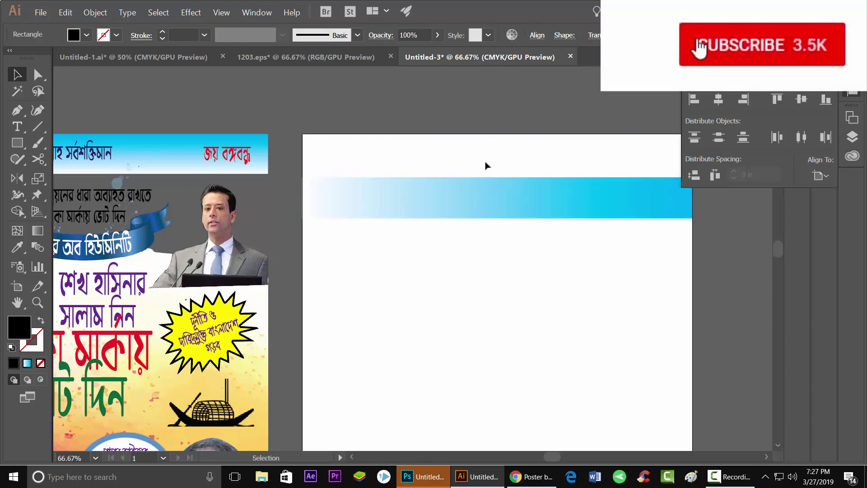
pyautogui.moveTo(486, 188); pyautogui.dragTo(486, 167)
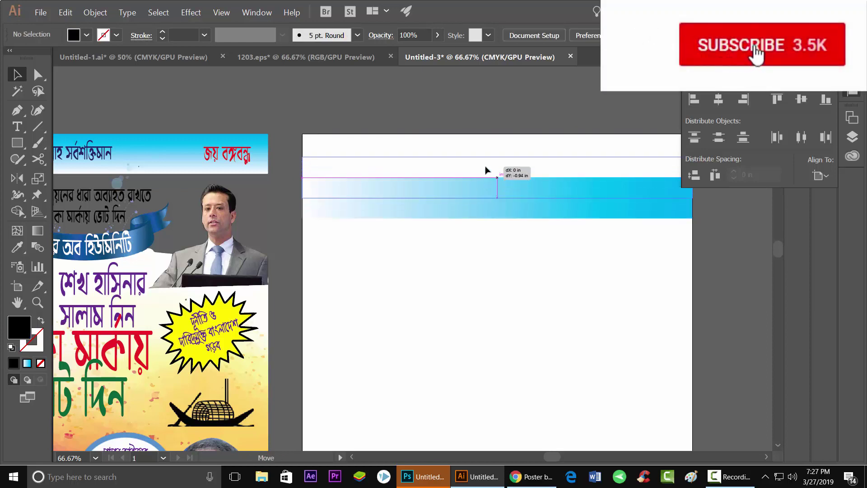
pyautogui.click(778, 101)
pyautogui.click(582, 119)
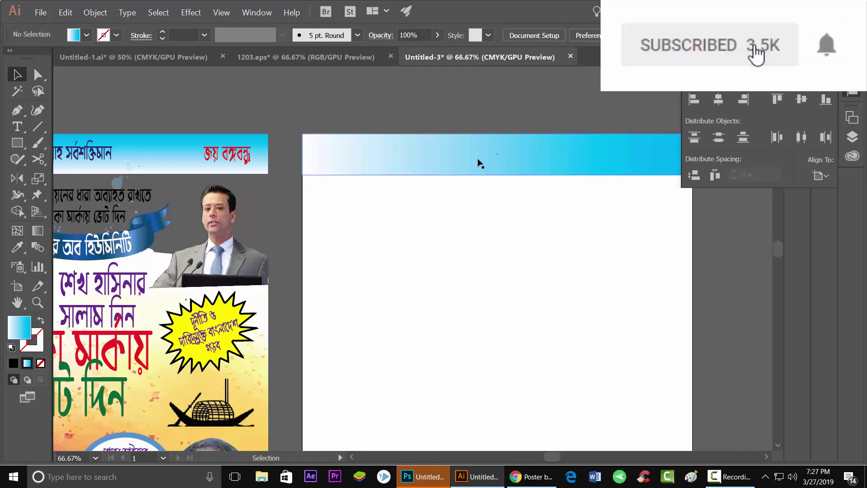
pyautogui.hotkey('ctrl', '-')
pyautogui.hotkey('ctrl', '+')
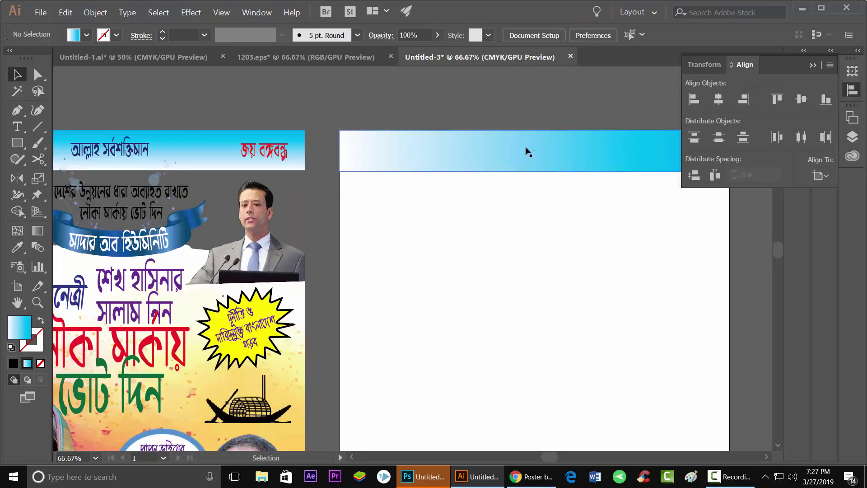
pyautogui.scroll(-1, 528, 152)
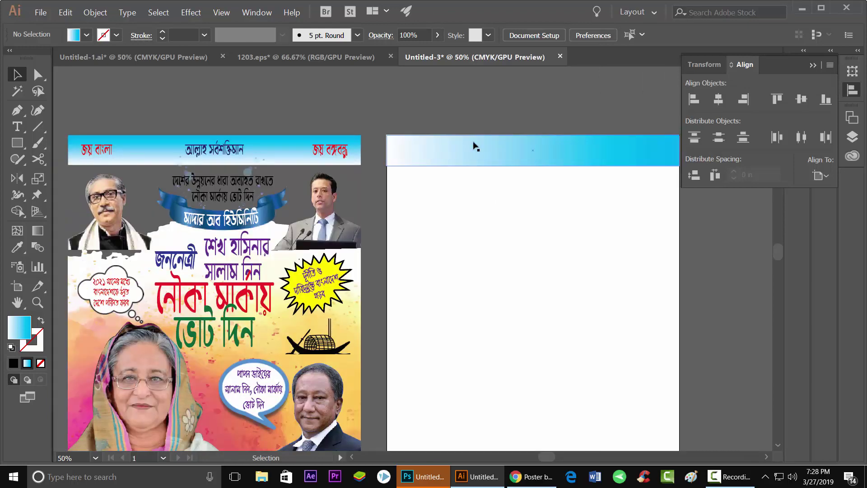
# Fill the header with the white-to-black gradient swatch and make its right stop cyan
pyautogui.doubleClick(40, 232)
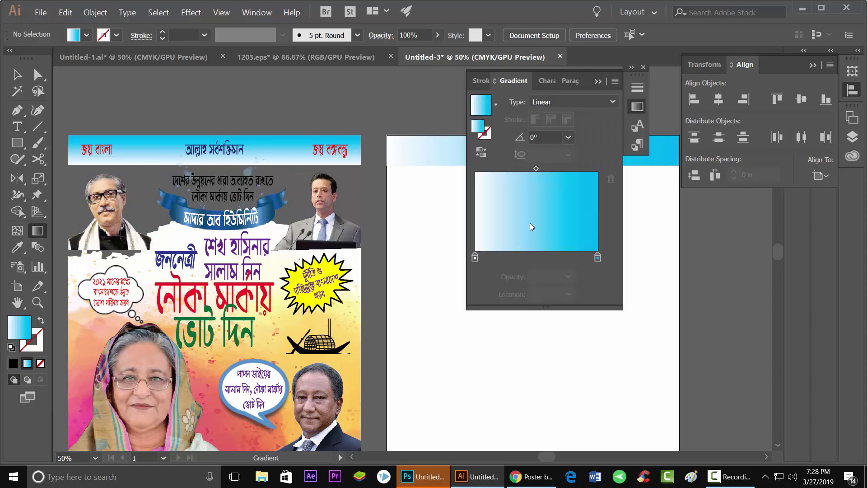
pyautogui.click(86, 34)
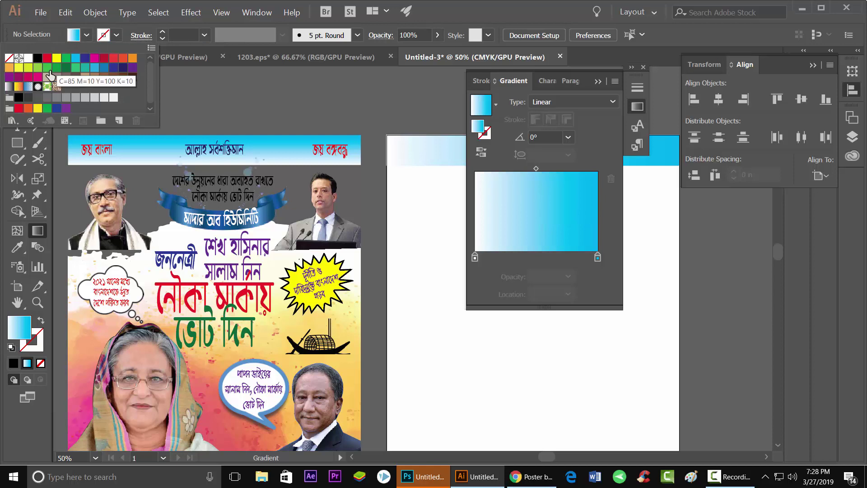
pyautogui.click(9, 86)
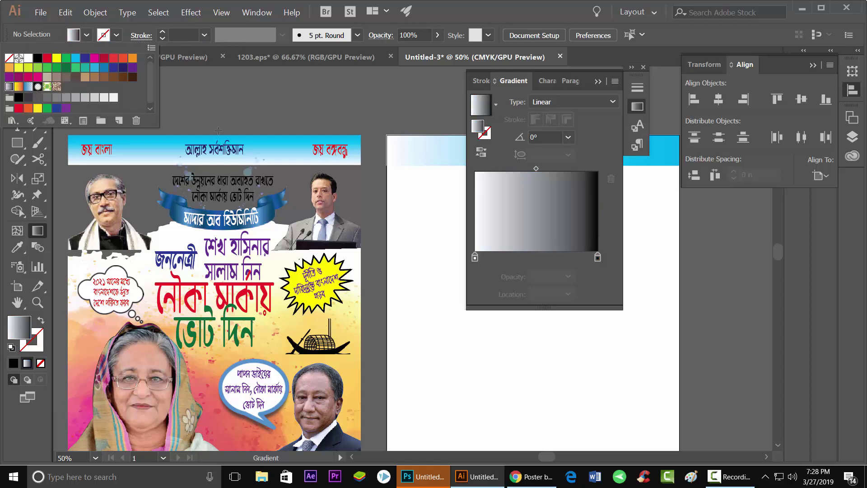
pyautogui.doubleClick(597, 257)
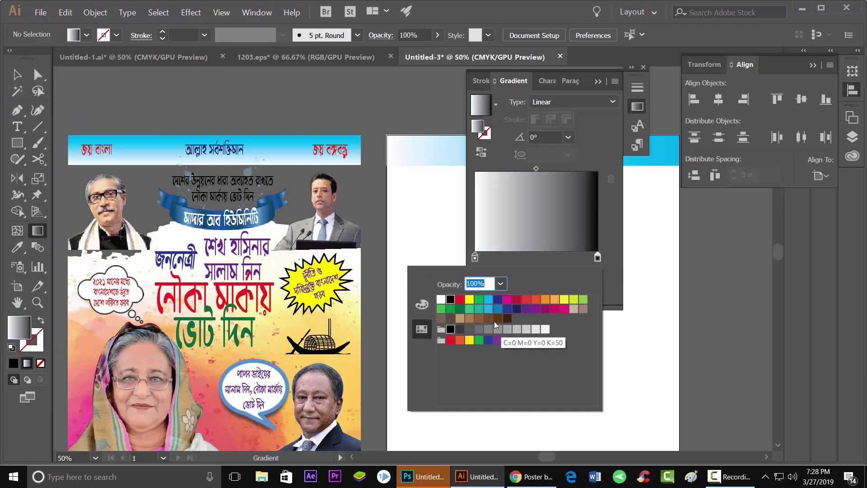
pyautogui.click(488, 309)
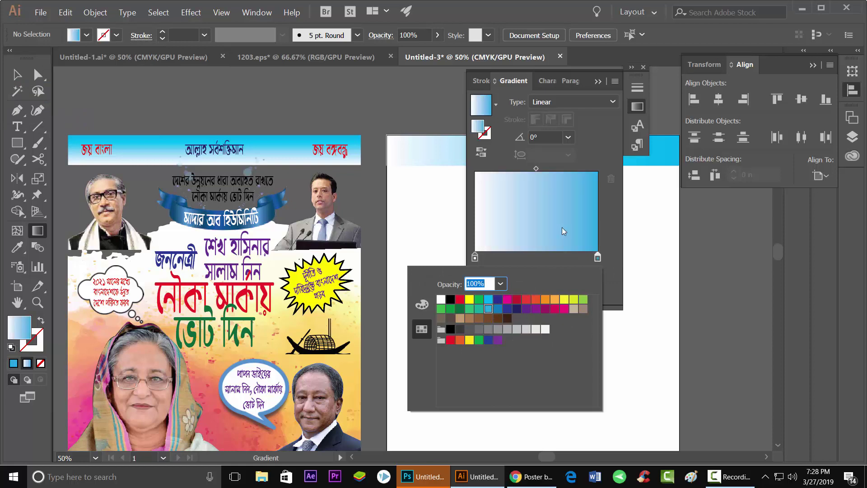
# Set the header gradient angle to 90° and collapse the Gradient panel
pyautogui.click(569, 137)
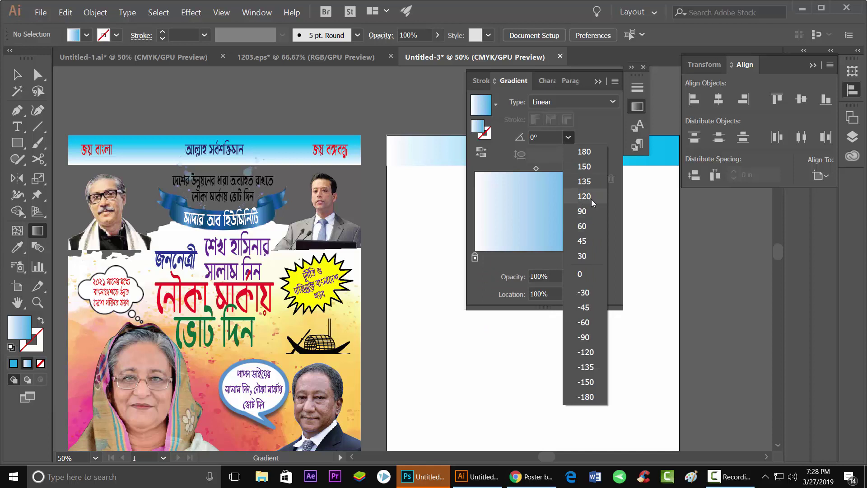
pyautogui.click(588, 212)
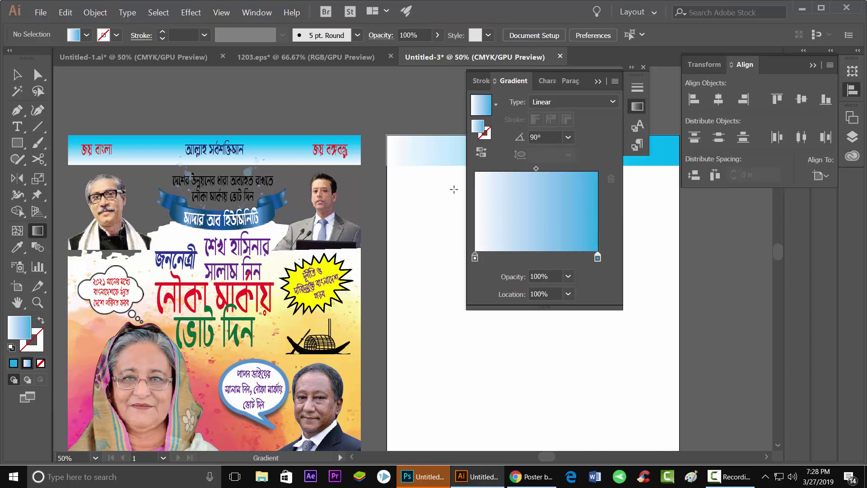
pyautogui.press('v')
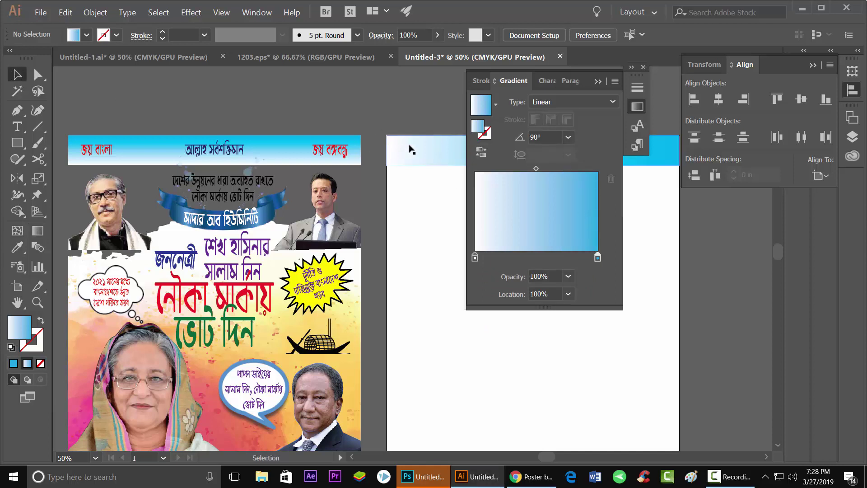
pyautogui.click(412, 148)
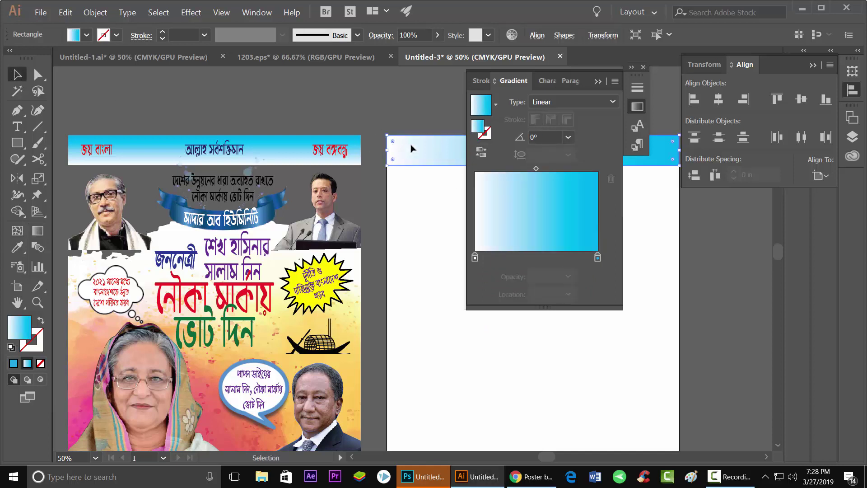
pyautogui.click(568, 137)
pyautogui.click(570, 207)
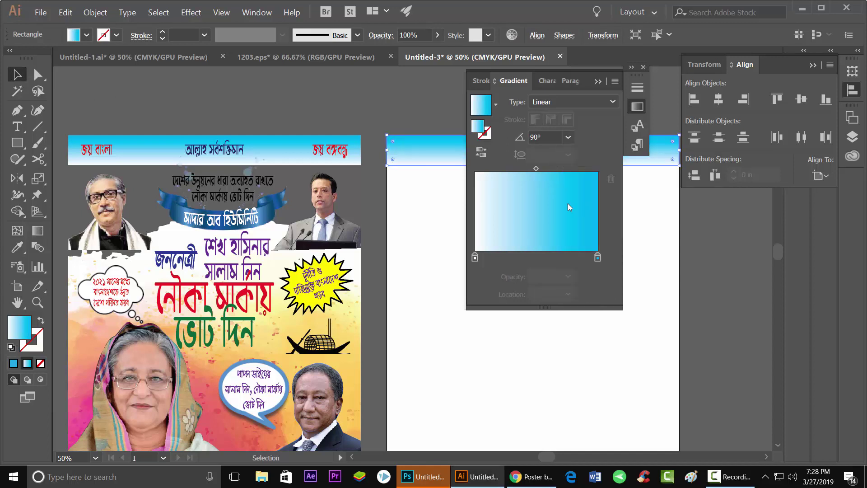
pyautogui.click(336, 84)
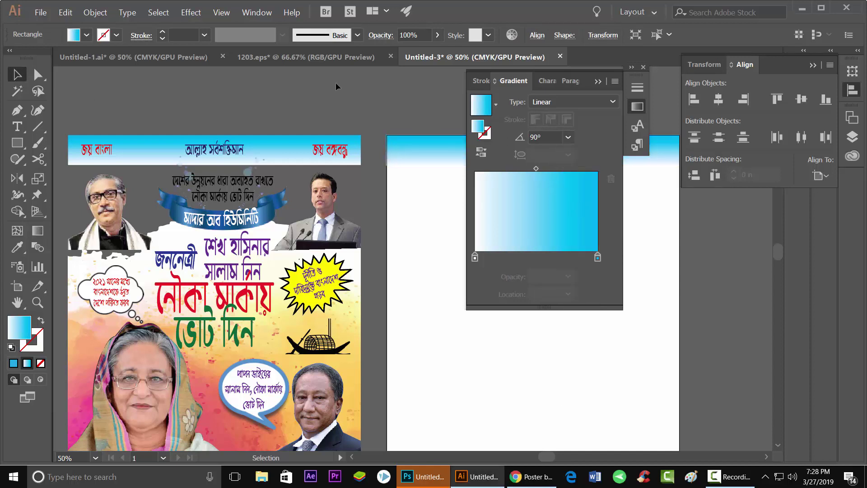
pyautogui.click(598, 82)
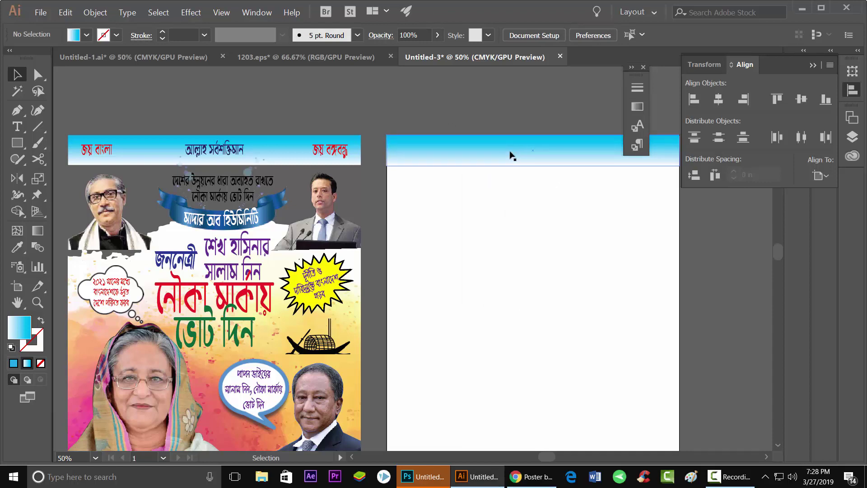
# Select the new artboard's header rectangle and bring up its gradient with the Gradient tool
pyautogui.scroll(5, 430, 145)
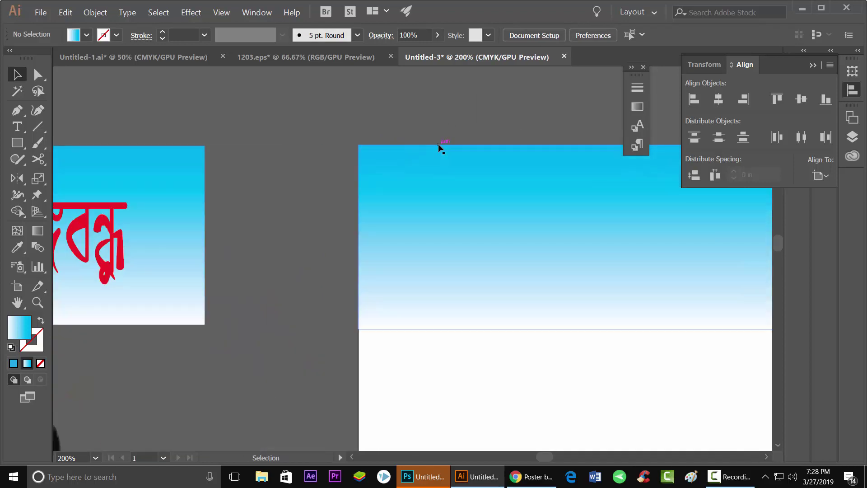
pyautogui.click(438, 219)
pyautogui.scroll(-3, 378, 220)
pyautogui.scroll(-2, 400, 207)
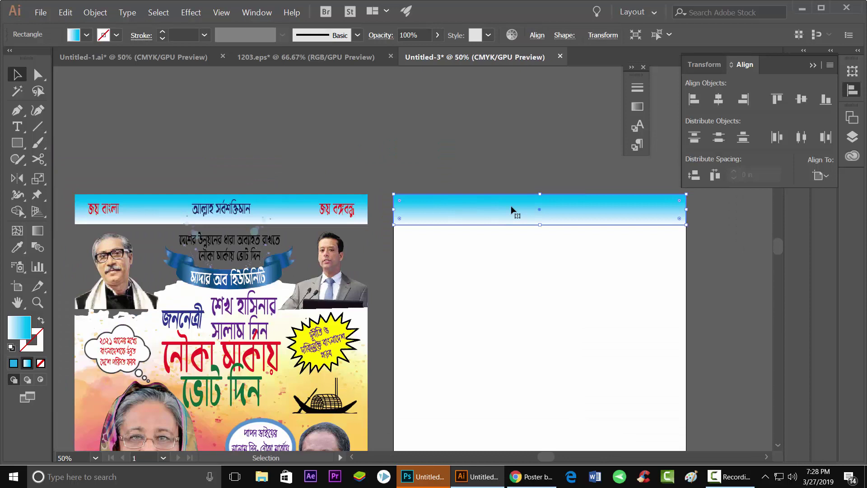
pyautogui.click(698, 227)
pyautogui.click(492, 216)
pyautogui.click(38, 234)
pyautogui.doubleClick(39, 235)
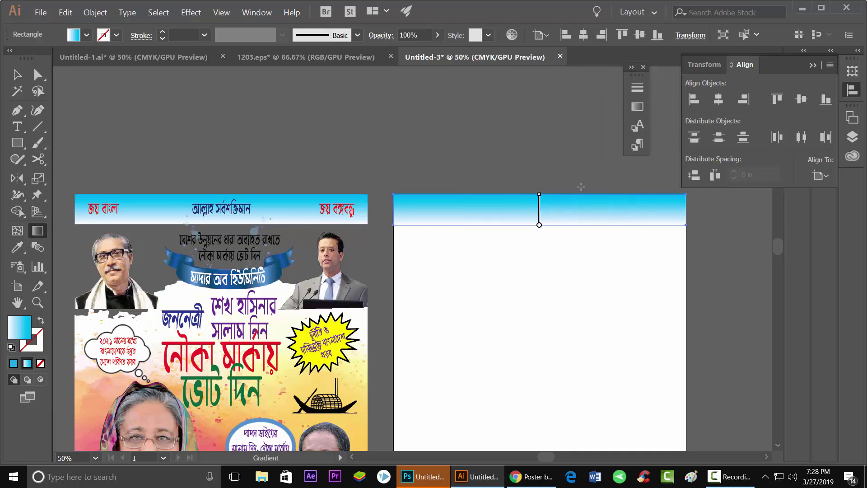
# Drag the gradient annotator slightly to lower the cyan-to-white gradient, then deselect
pyautogui.scroll(1, 539, 221)
pyautogui.scroll(2, 538, 222)
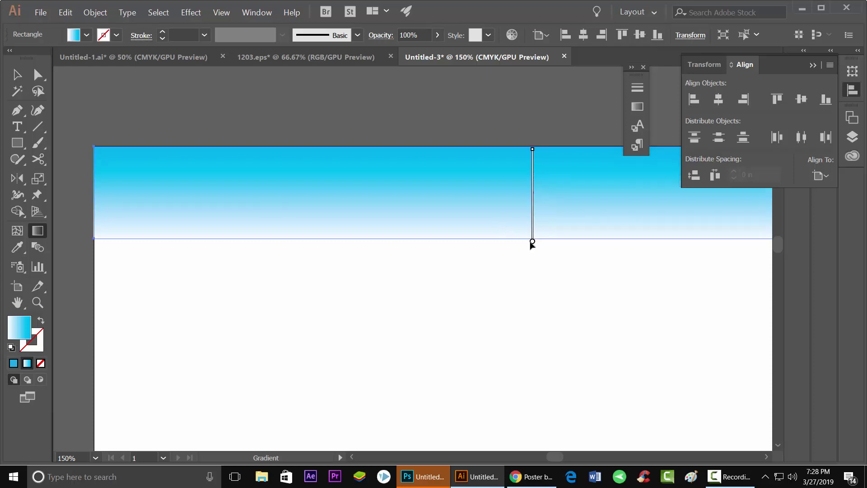
pyautogui.moveTo(531, 243); pyautogui.dragTo(533, 238)
pyautogui.scroll(-3, 533, 238)
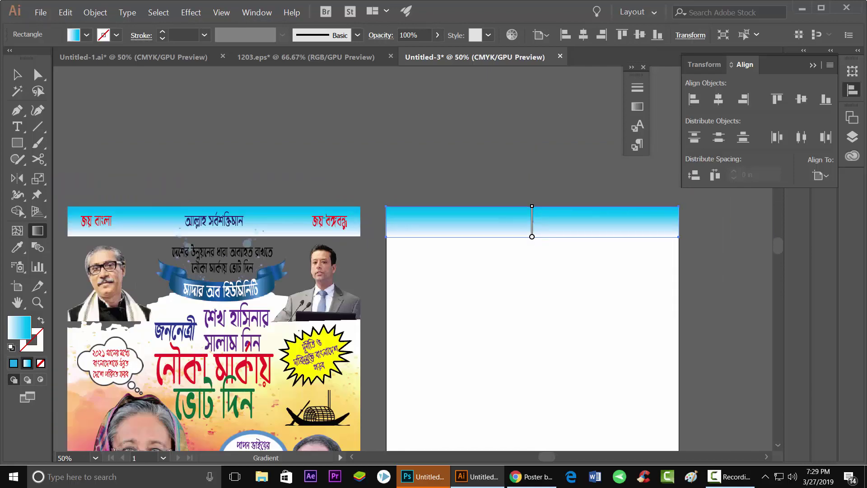
pyautogui.click(18, 74)
# Release the clipping mask on the reference poster's artwork
pyautogui.click(145, 180)
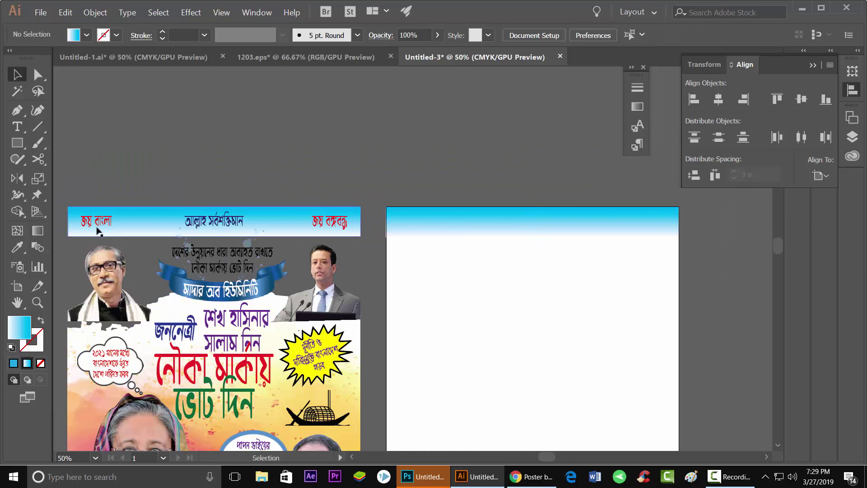
pyautogui.click(107, 228)
pyautogui.rightClick(107, 227)
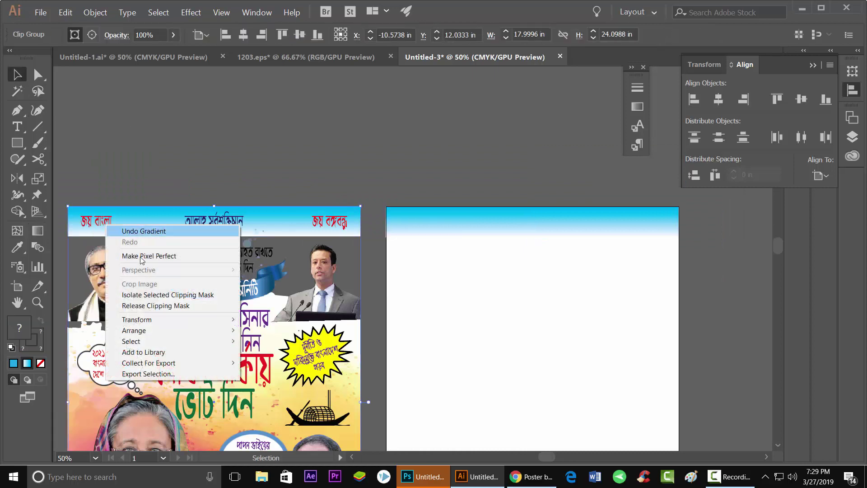
pyautogui.click(156, 306)
# Check the font of the জয় বাংলা header text with the Type tool
pyautogui.click(105, 228)
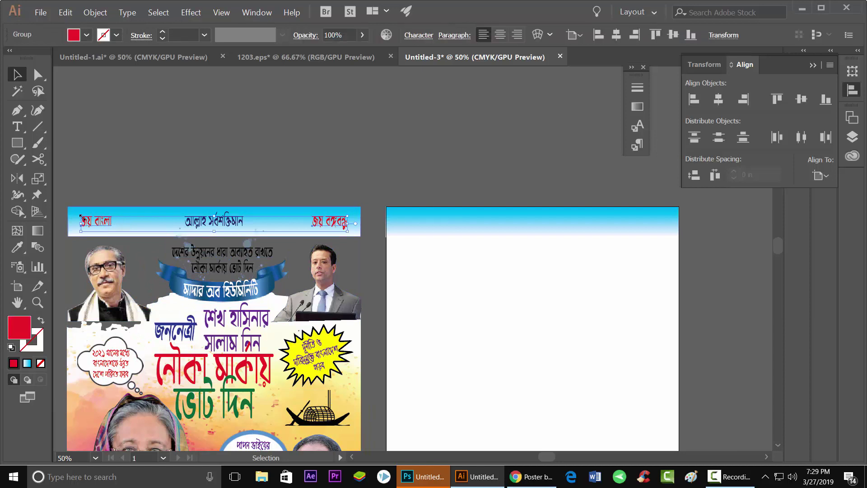
pyautogui.click(17, 126)
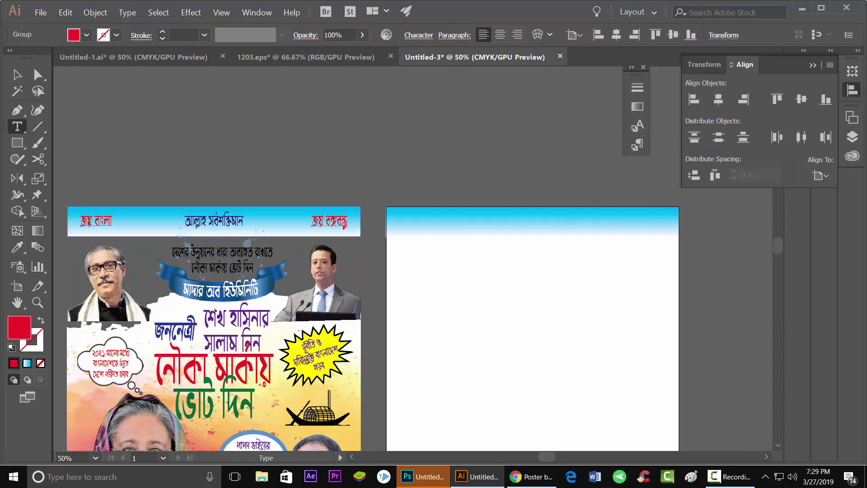
pyautogui.moveTo(82, 222); pyautogui.dragTo(104, 222)
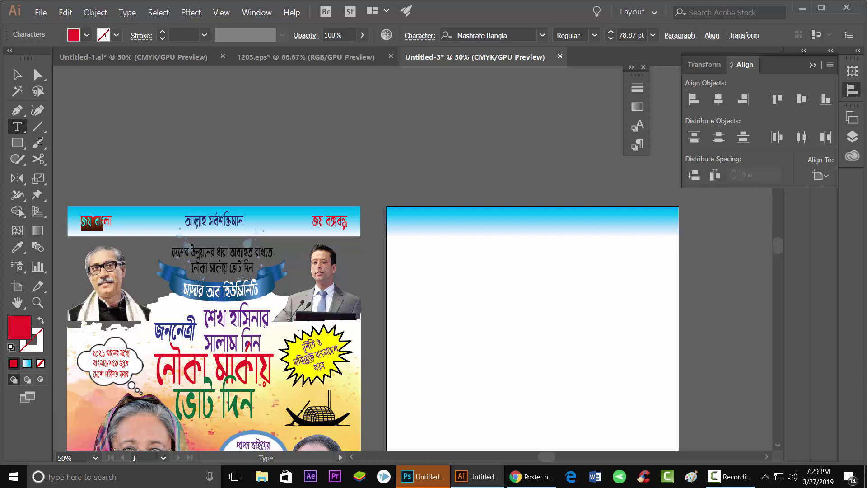
pyautogui.click(17, 90)
pyautogui.click(22, 77)
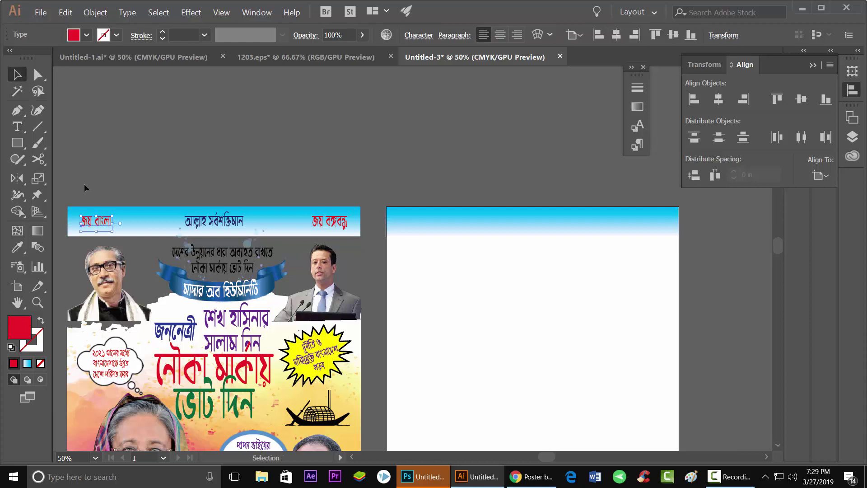
# Check the font of the আল্লাহ সর্বশক্তিমান heading text
pyautogui.click(327, 225)
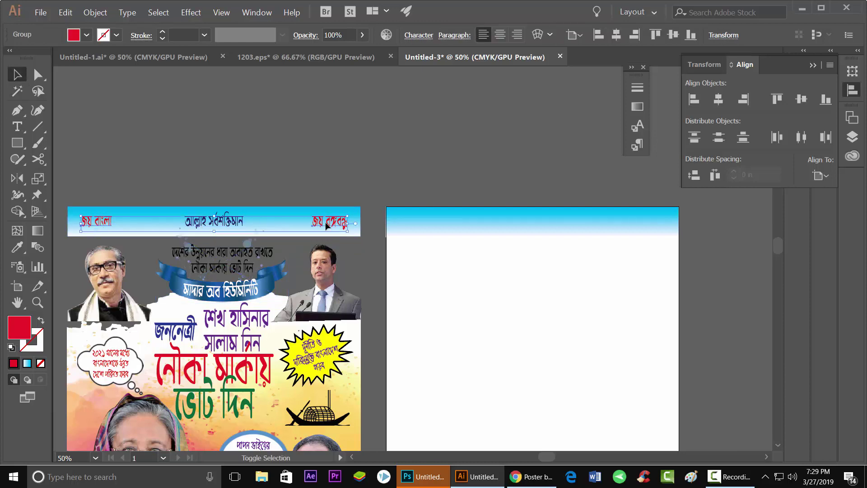
pyautogui.click(222, 226)
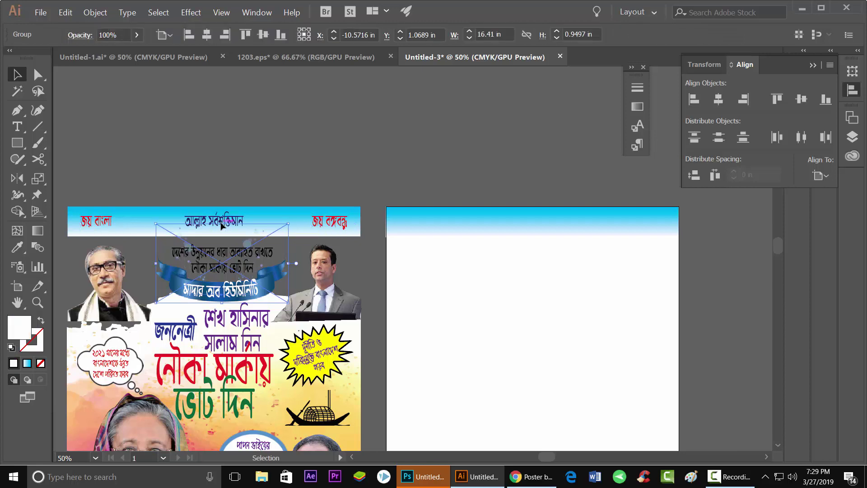
pyautogui.click(216, 181)
pyautogui.click(210, 220)
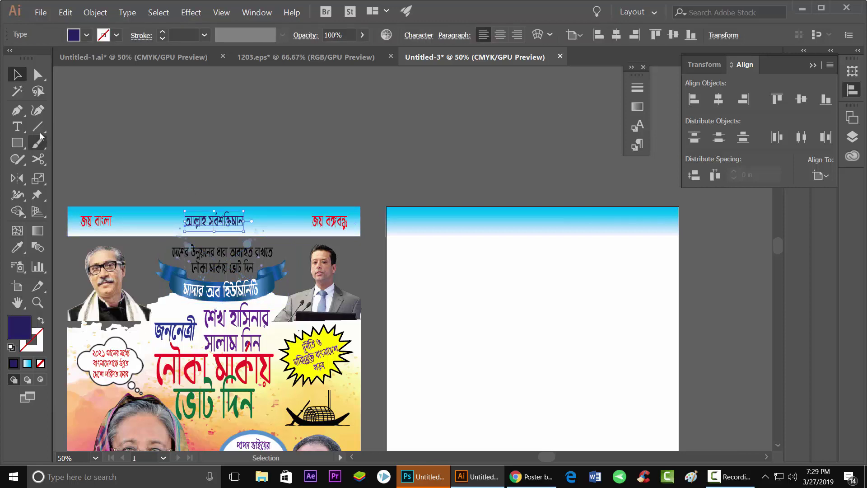
pyautogui.click(18, 126)
pyautogui.click(187, 222)
pyautogui.moveTo(187, 222); pyautogui.dragTo(263, 225)
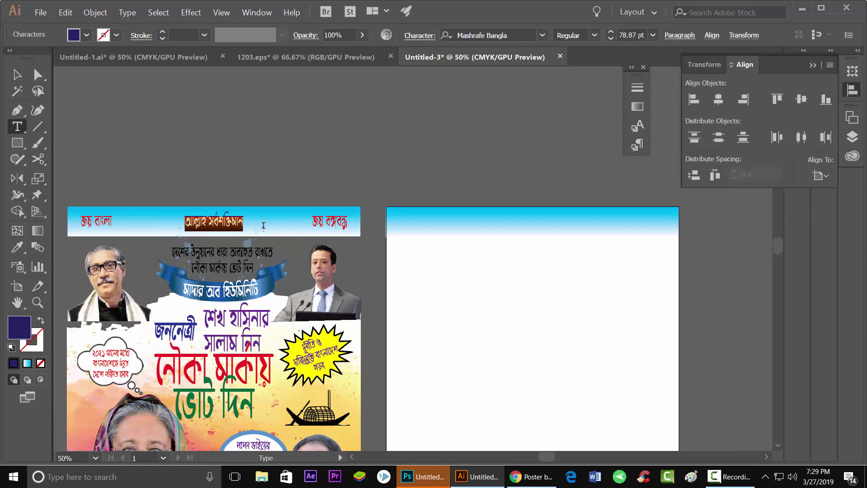
# Select all three header text lines and drag them onto the new artboard
pyautogui.click(17, 75)
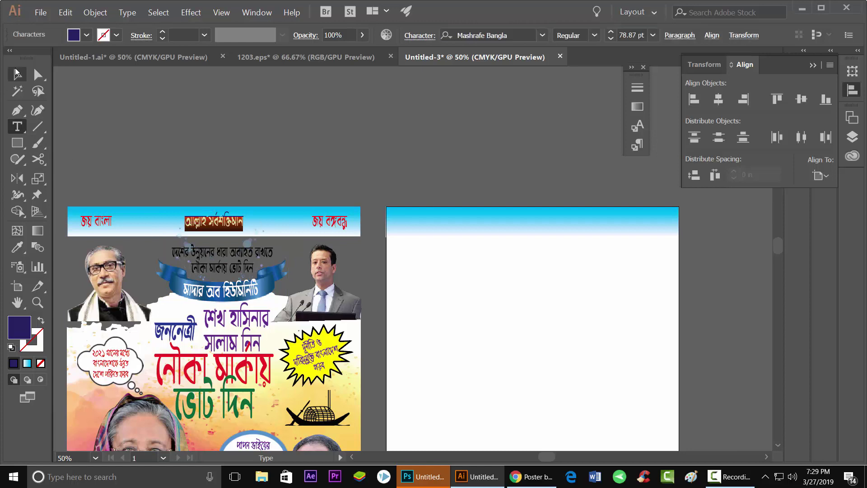
pyautogui.keyDown('shift'); pyautogui.click(103, 221); pyautogui.keyUp('shift')
pyautogui.moveTo(322, 225); pyautogui.dragTo(637, 225)
# Group the three moved header lines with Ctrl+G and centre them horizontally on the artboard
pyautogui.click(710, 242)
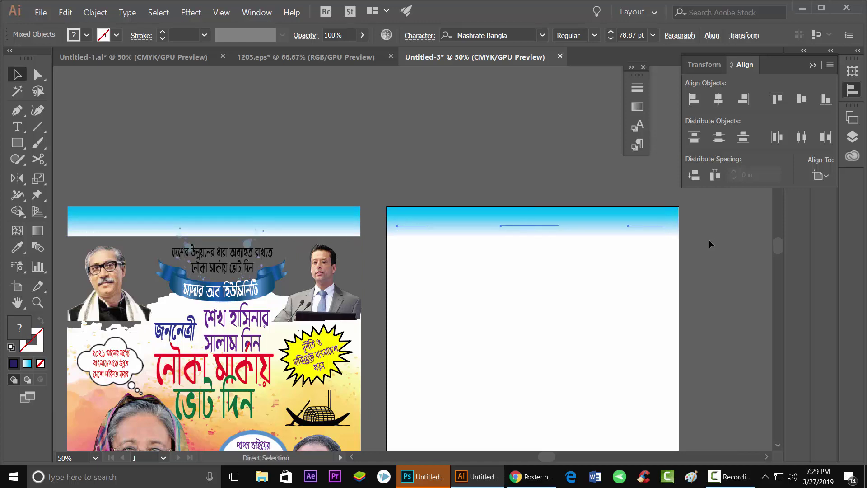
pyautogui.hotkey('ctrl', 'z')
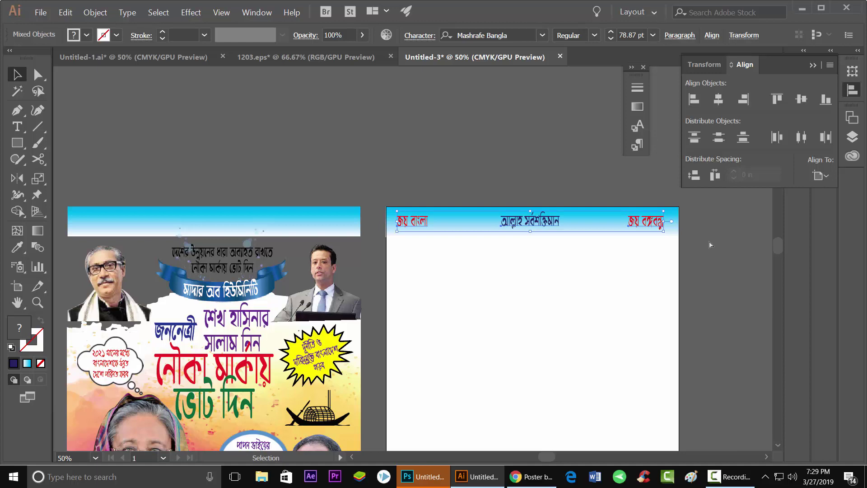
pyautogui.scroll(1, 658, 218)
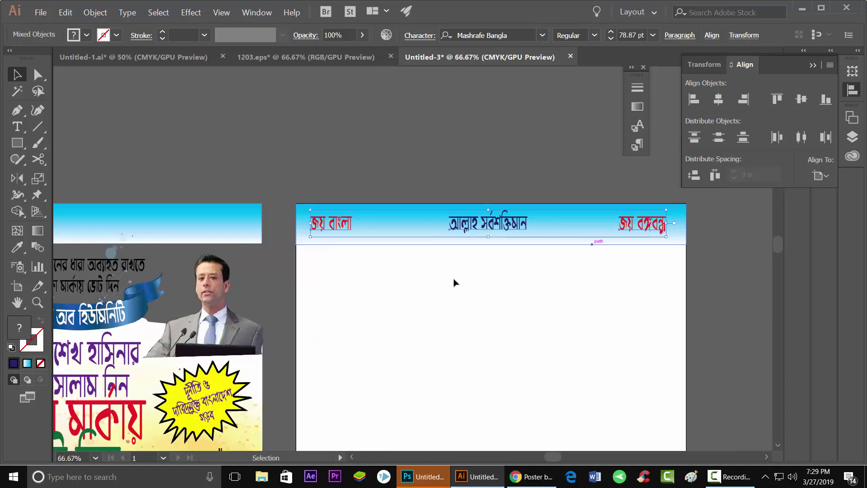
pyautogui.hotkey('ctrl', 'g')
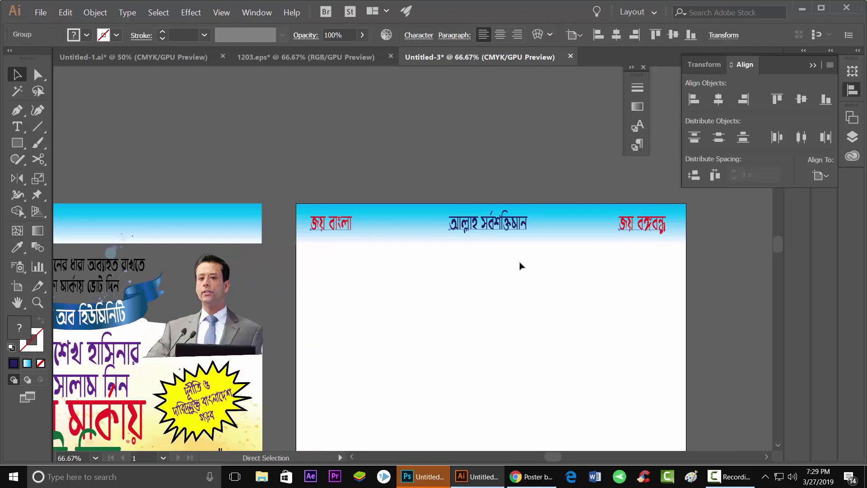
pyautogui.click(718, 99)
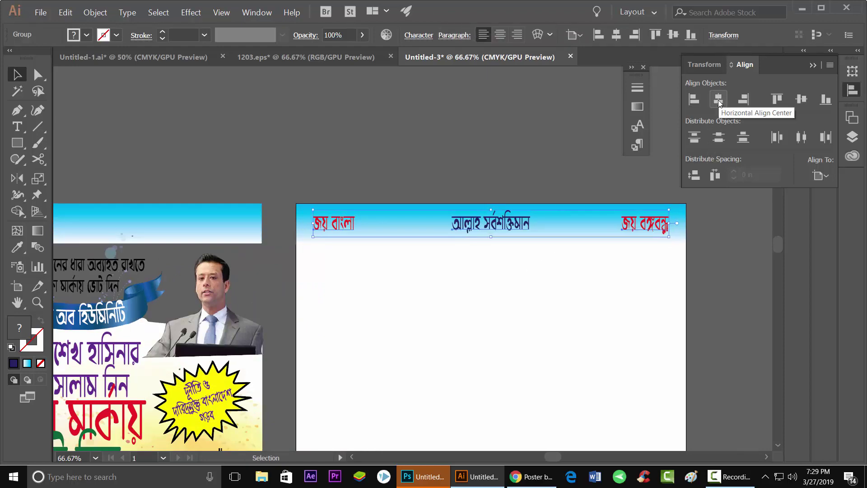
pyautogui.click(489, 173)
pyautogui.scroll(-1, 490, 176)
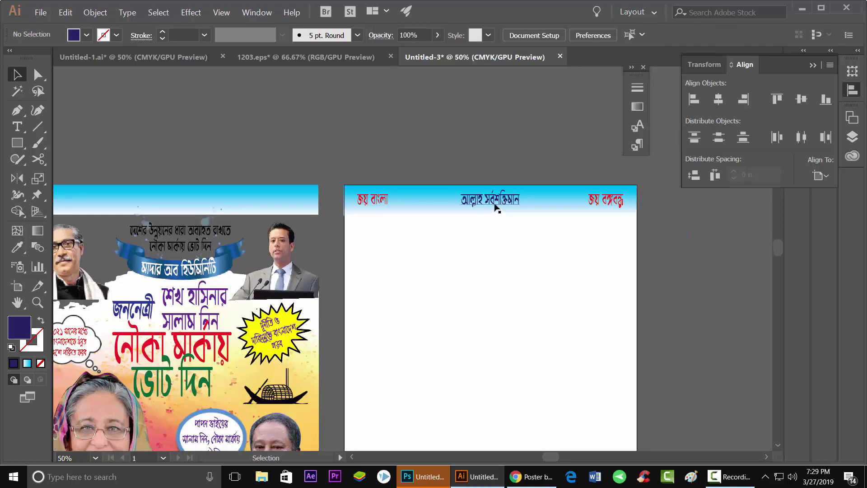
# Duplicate the top-left portrait above the new artboard and release its clipping mask
pyautogui.keyDown('alt'); pyautogui.scroll(-2, 602, 240); pyautogui.keyUp('alt')
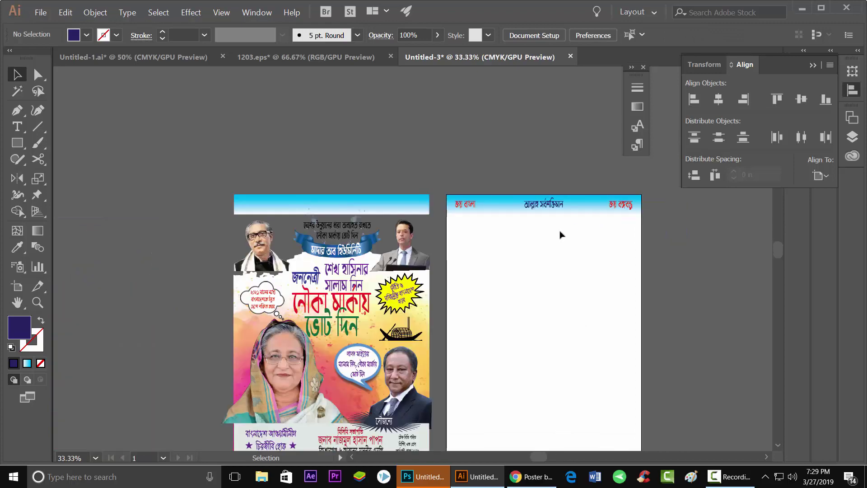
pyautogui.keyDown('alt'); pyautogui.scroll(-1, 433, 271); pyautogui.keyUp('alt')
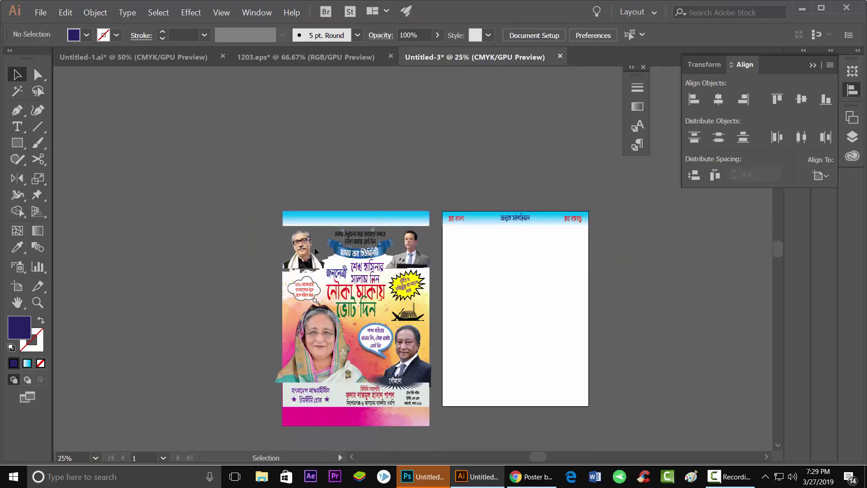
pyautogui.click(308, 253)
pyautogui.moveTo(308, 253); pyautogui.dragTo(465, 187)
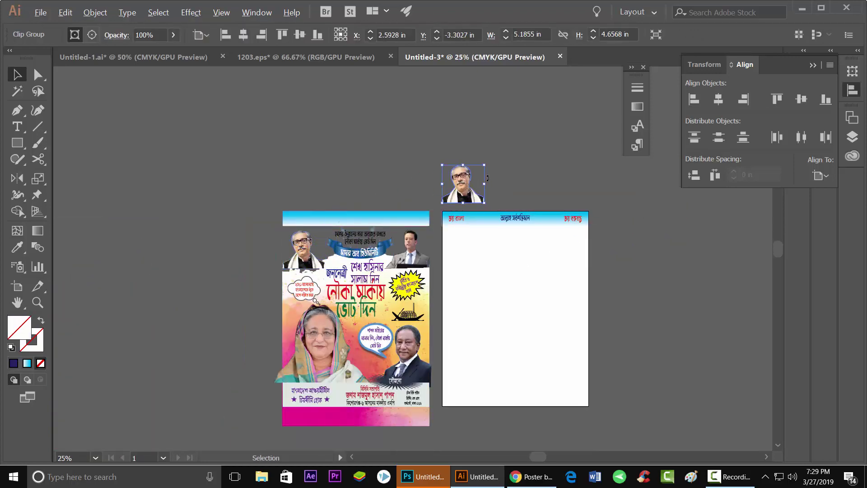
pyautogui.keyDown('alt'); pyautogui.scroll(2, 479, 184); pyautogui.keyUp('alt')
pyautogui.rightClick(419, 189)
pyautogui.click(470, 271)
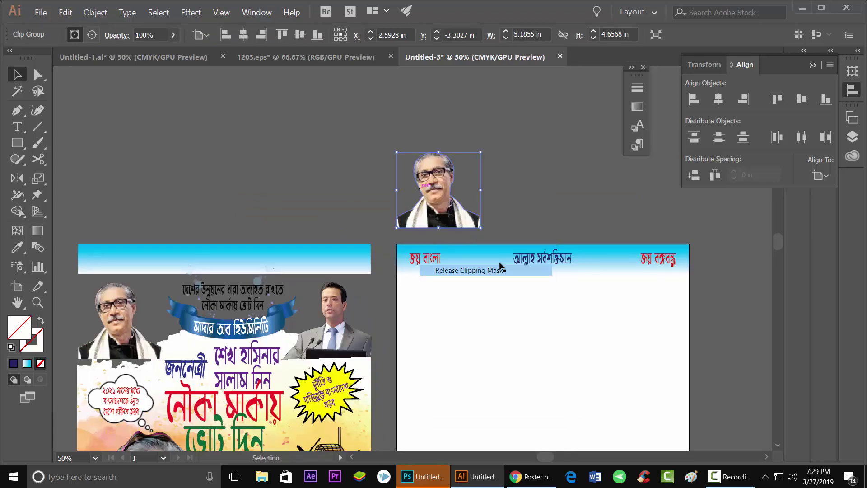
# Drag the unclipped portrait copy over to Photoshop
pyautogui.click(534, 212)
pyautogui.keyDown('alt'); pyautogui.scroll(-2, 489, 201); pyautogui.keyUp('alt')
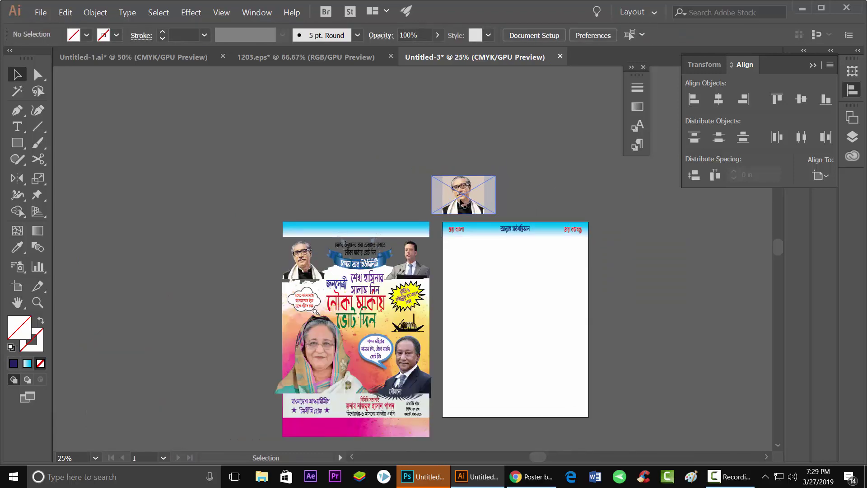
pyautogui.keyDown('alt'); pyautogui.scroll(2, 463, 204); pyautogui.keyUp('alt')
pyautogui.scroll(-1, 470, 181)
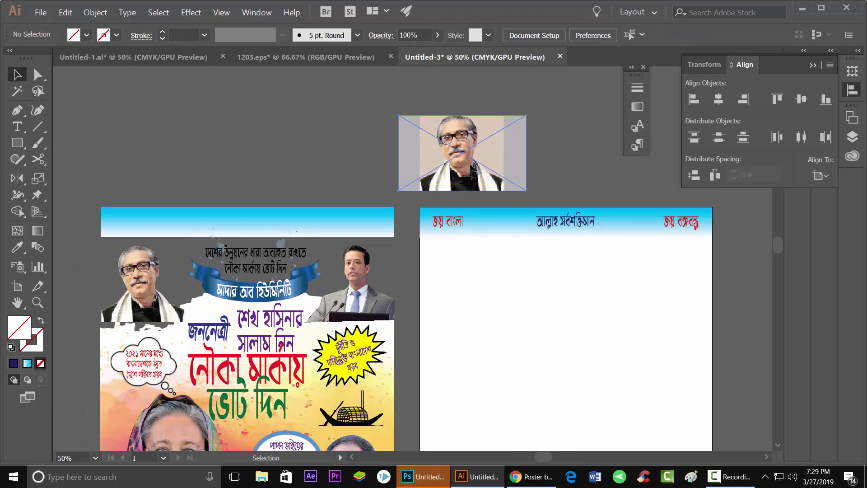
pyautogui.moveTo(471, 170)
pyautogui.mouseDown()
pyautogui.moveTo(413, 430)
pyautogui.moveTo(364, 286)
pyautogui.mouseUp()
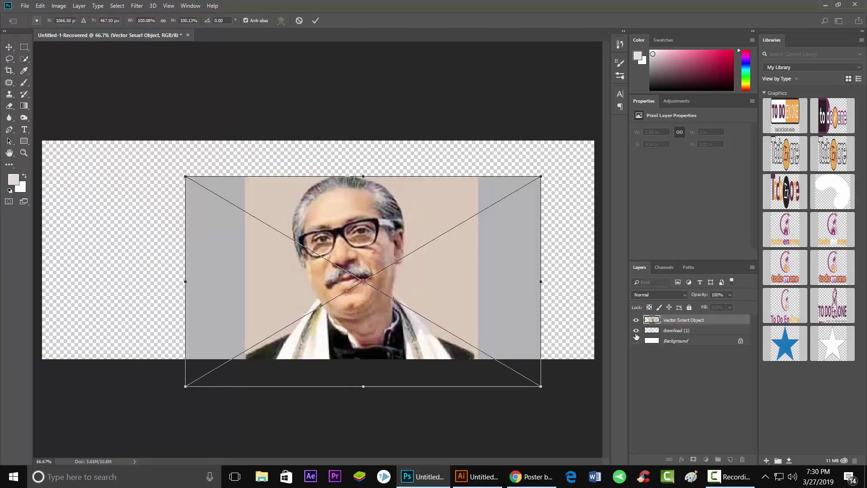
# Commit the placed portrait and move it up to the canvas's top edge
pyautogui.click(316, 20)
pyautogui.press('w')
pyautogui.moveTo(316, 195); pyautogui.dragTo(343, 239)
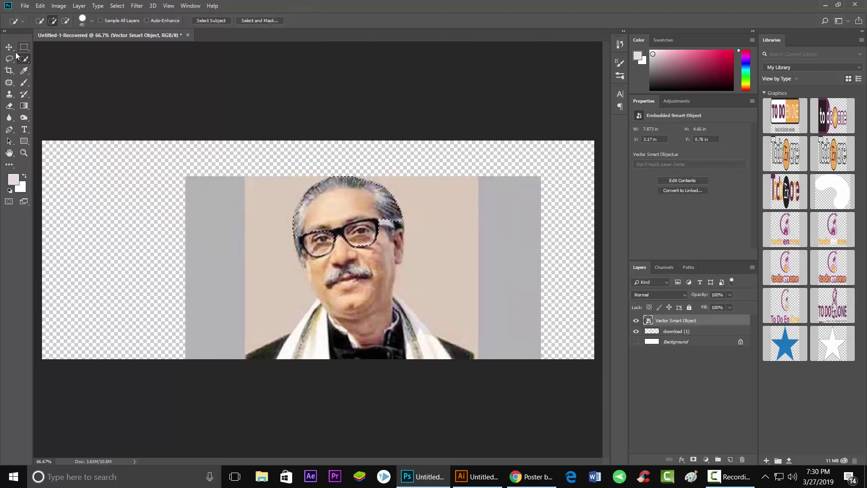
pyautogui.press('v')
pyautogui.hotkey('ctrl', 'd')
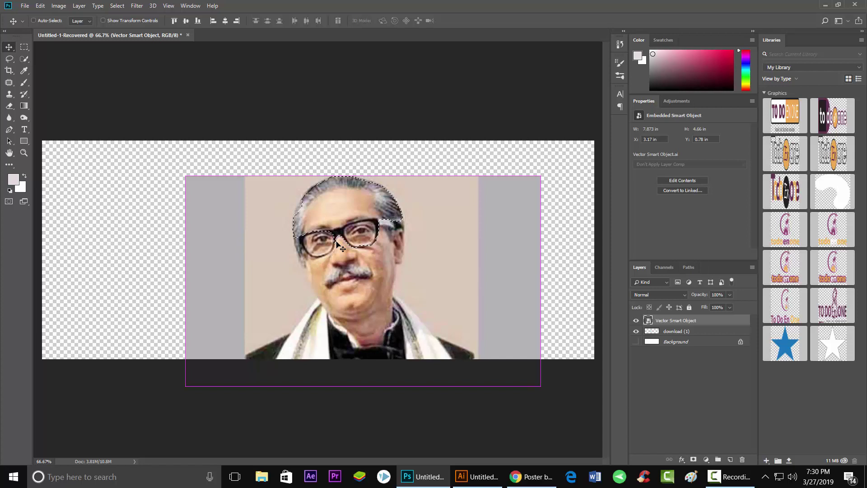
pyautogui.moveTo(347, 245); pyautogui.dragTo(332, 216)
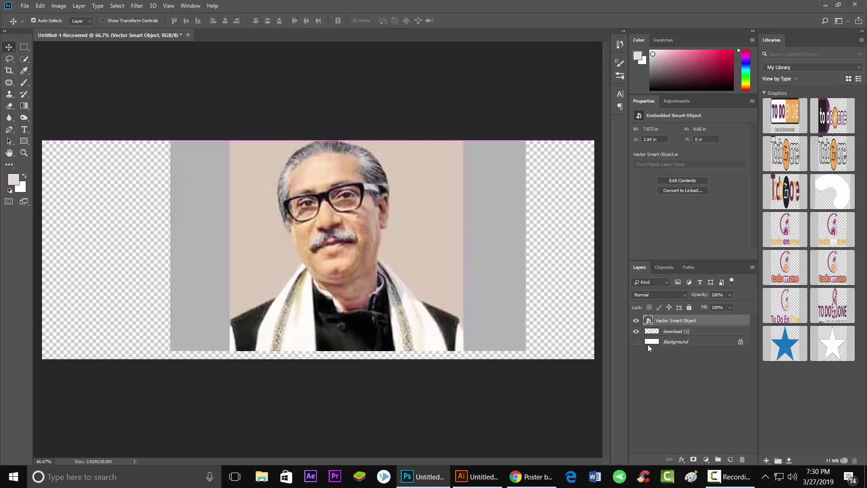
# Delete the download (1) layer and show the white Background layer
pyautogui.click(668, 331)
pyautogui.press('Delete')
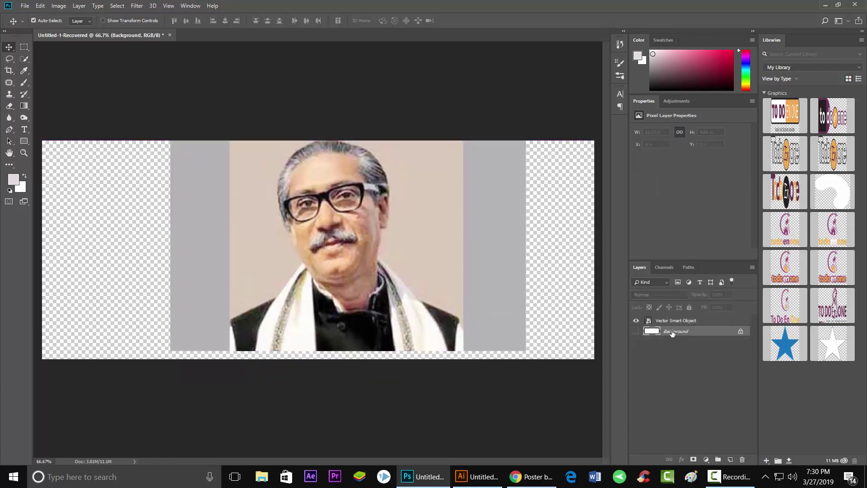
pyautogui.click(637, 332)
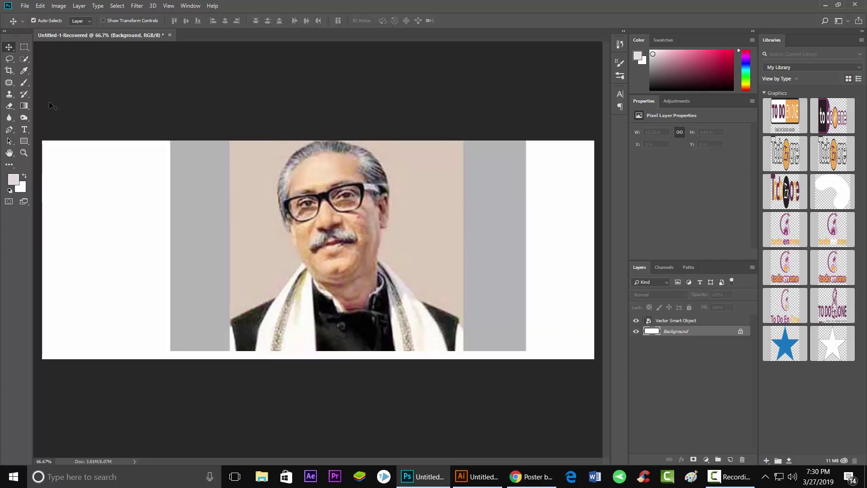
# Crop the canvas's left and right edges in to the portrait's width
pyautogui.click(9, 71)
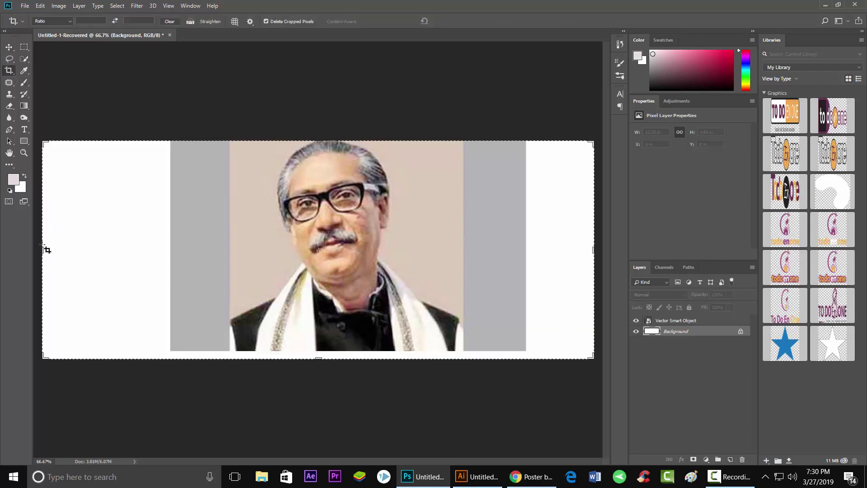
pyautogui.moveTo(42, 246); pyautogui.dragTo(135, 249)
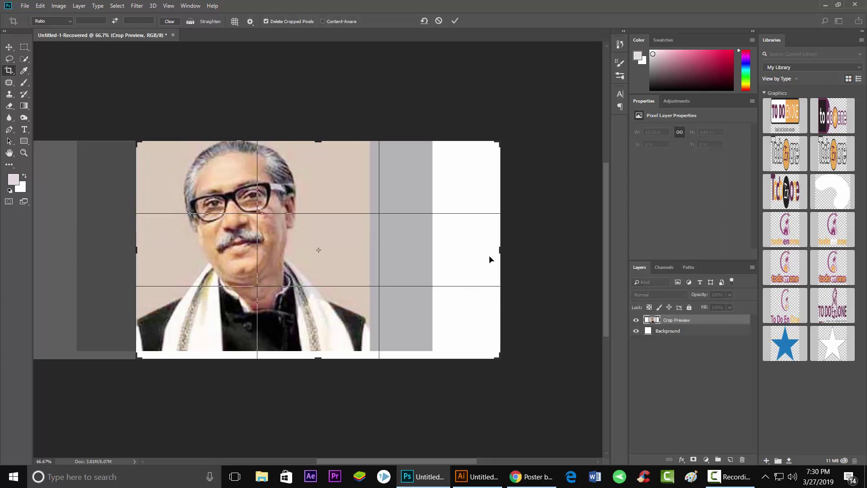
pyautogui.moveTo(500, 250); pyautogui.dragTo(434, 250)
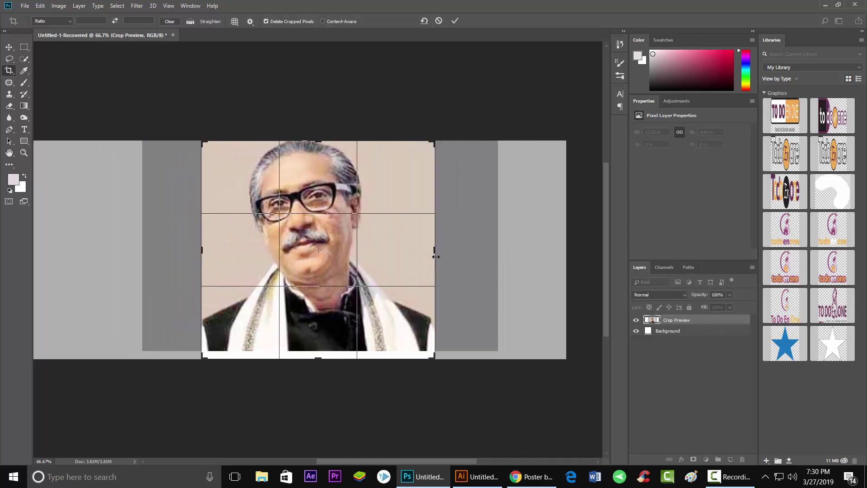
pyautogui.click(455, 21)
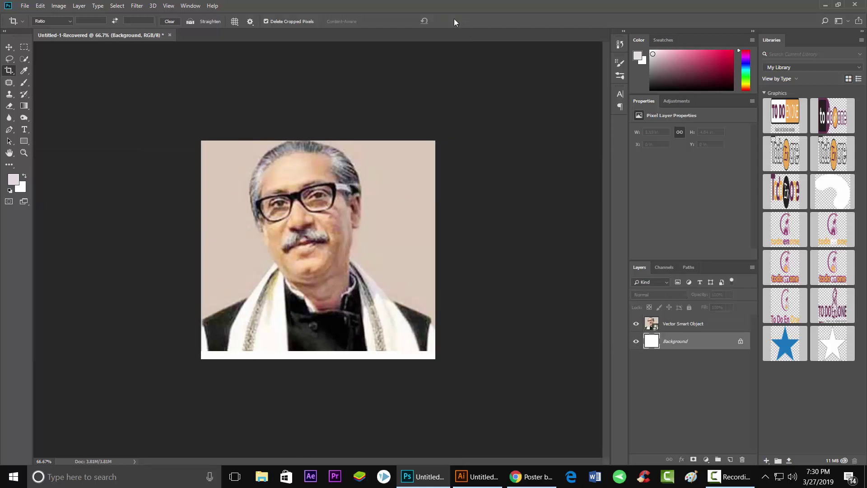
# Crop off the white strip below the portrait
pyautogui.click(13, 69)
pyautogui.moveTo(319, 358); pyautogui.dragTo(318, 355)
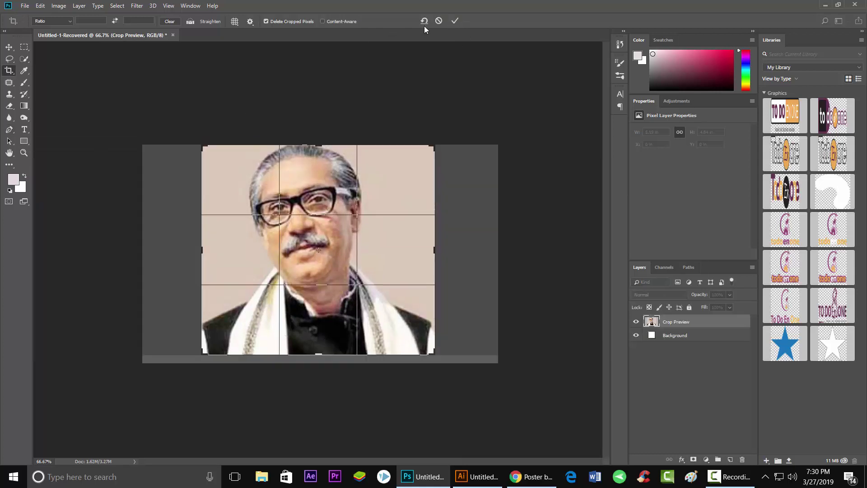
pyautogui.click(455, 21)
pyautogui.scroll(1, 231, 115)
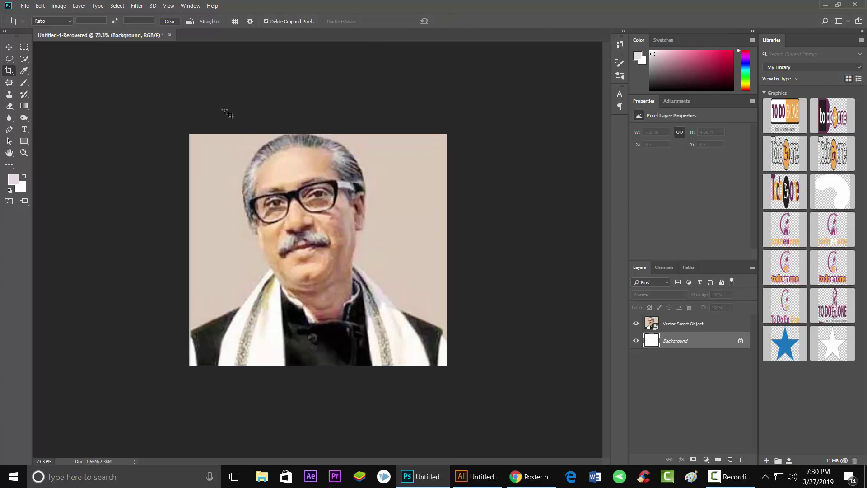
pyautogui.scroll(2, 231, 116)
# Apply Auto Contrast and Auto Tone to the image
pyautogui.click(59, 6)
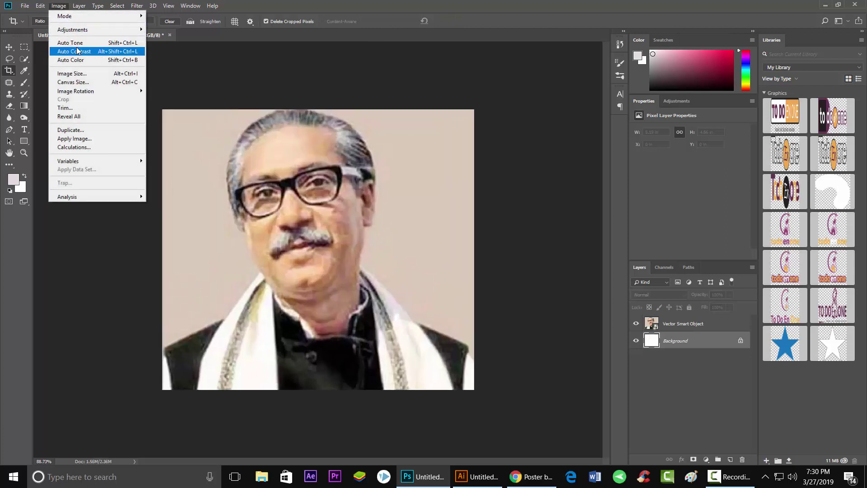
pyautogui.click(67, 48)
pyautogui.click(63, 6)
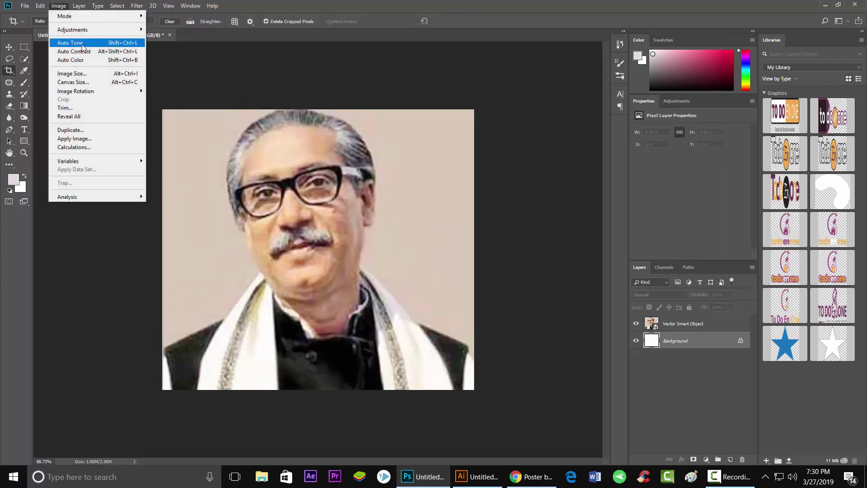
pyautogui.click(68, 50)
# Apply Auto Tone, Auto Contrast and Auto Color to the Vector Smart Object portrait layer
pyautogui.click(666, 327)
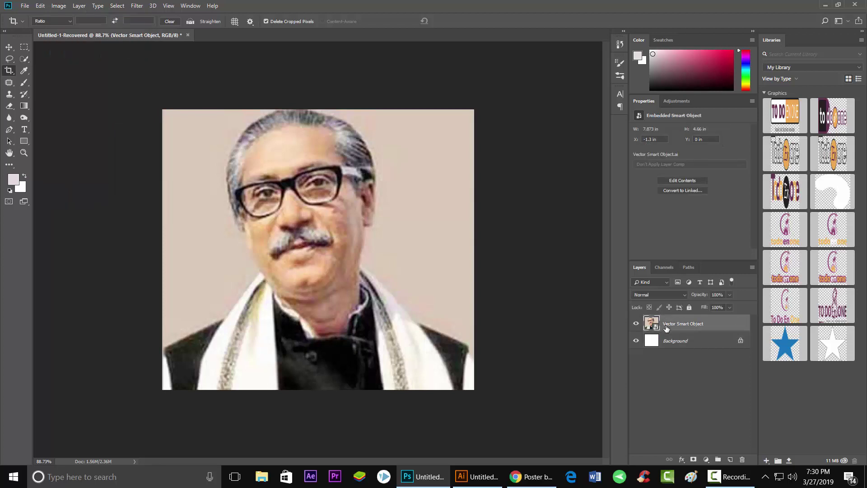
pyautogui.click(59, 6)
pyautogui.click(75, 45)
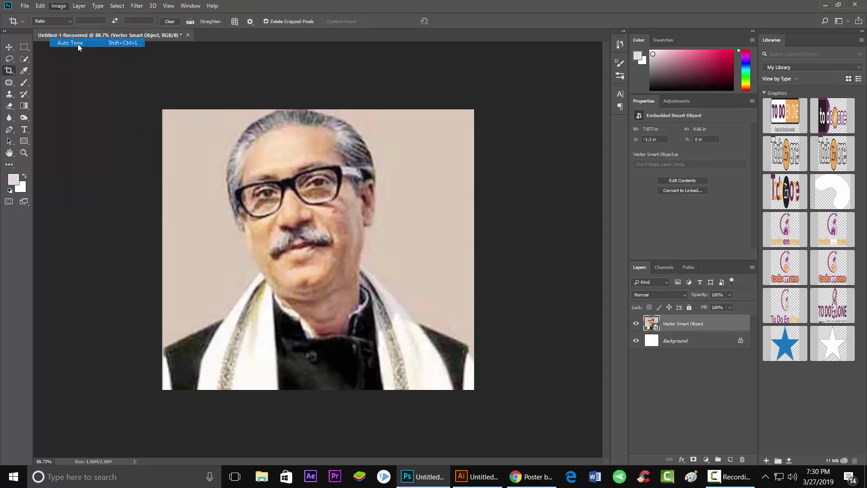
pyautogui.click(59, 6)
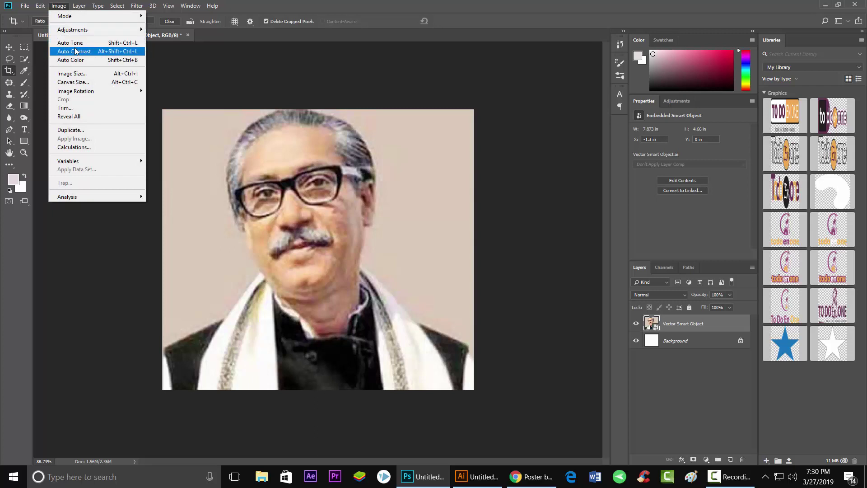
pyautogui.click(75, 51)
pyautogui.click(59, 6)
pyautogui.click(75, 60)
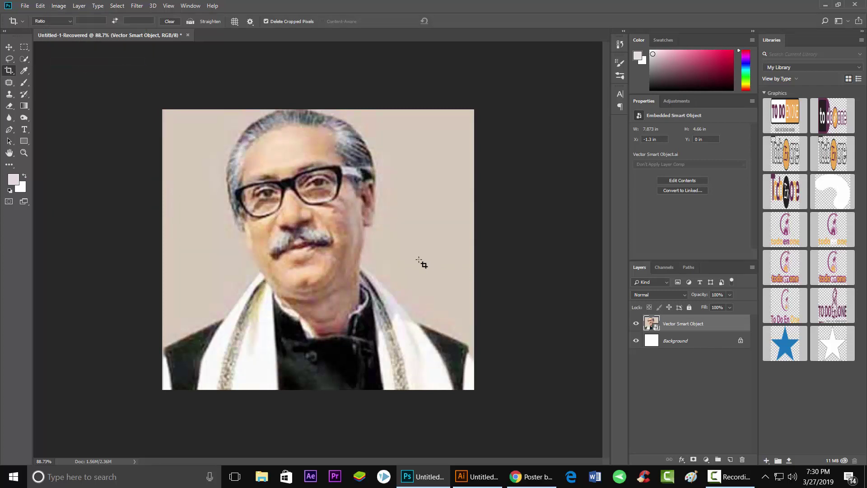
# Set the image resolution to 300 pixels per inch in Image Size
pyautogui.click(58, 6)
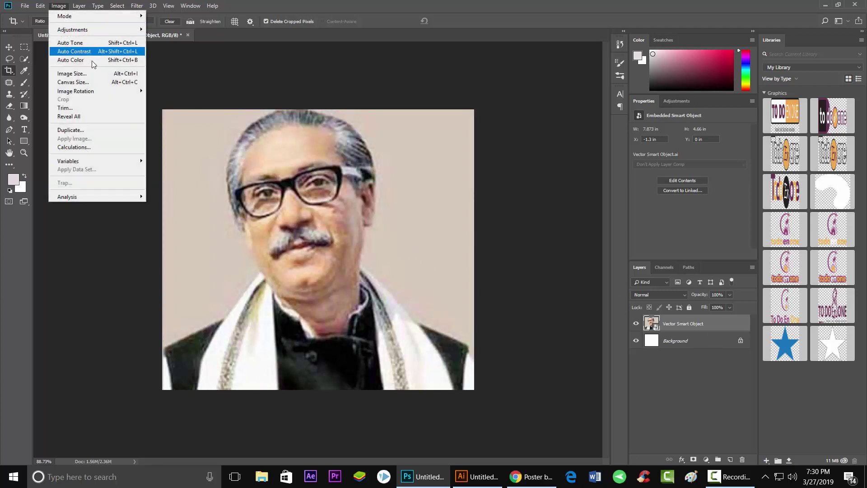
pyautogui.click(74, 73)
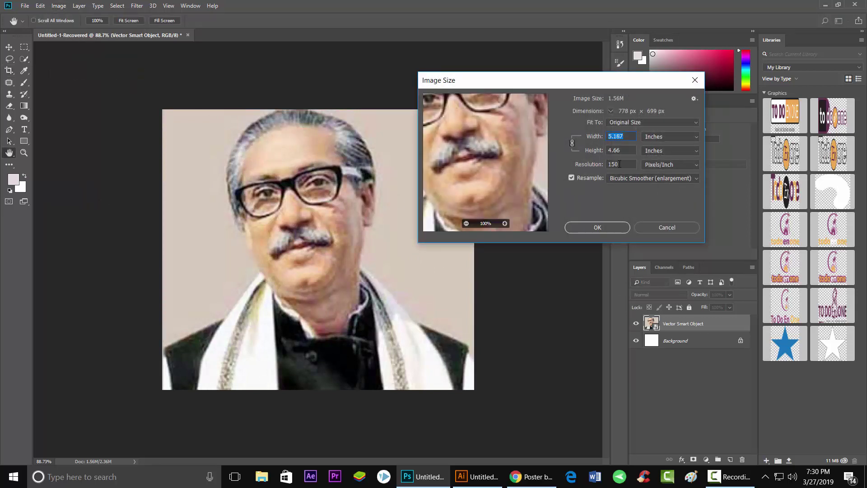
pyautogui.doubleClick(619, 164)
pyautogui.write('3')
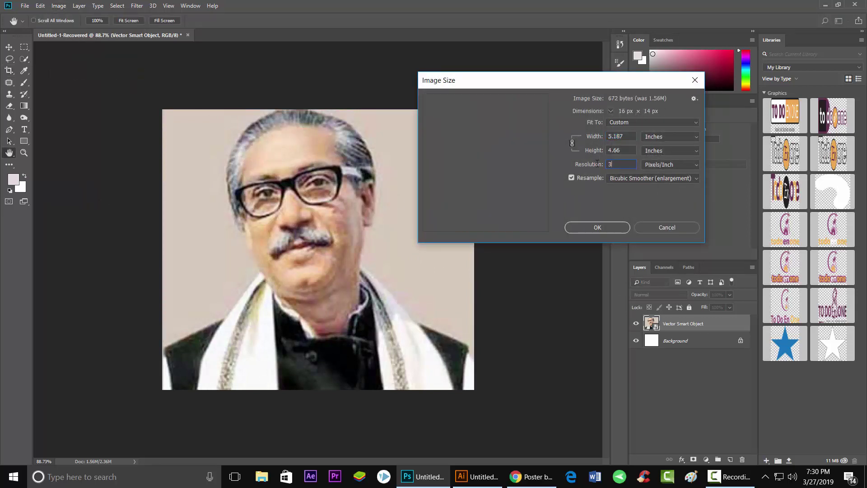
pyautogui.write('00')
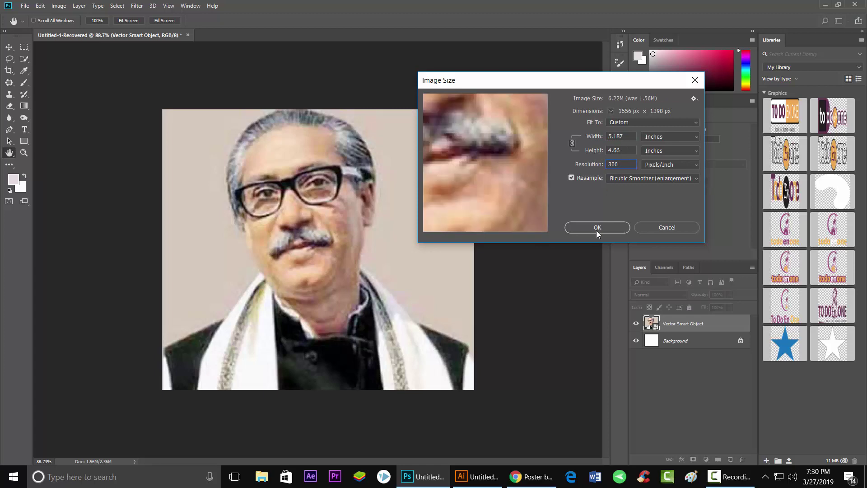
pyautogui.click(596, 228)
pyautogui.press('c')
# Reposition the portrait layer with the Move tool
pyautogui.scroll(-2, 408, 226)
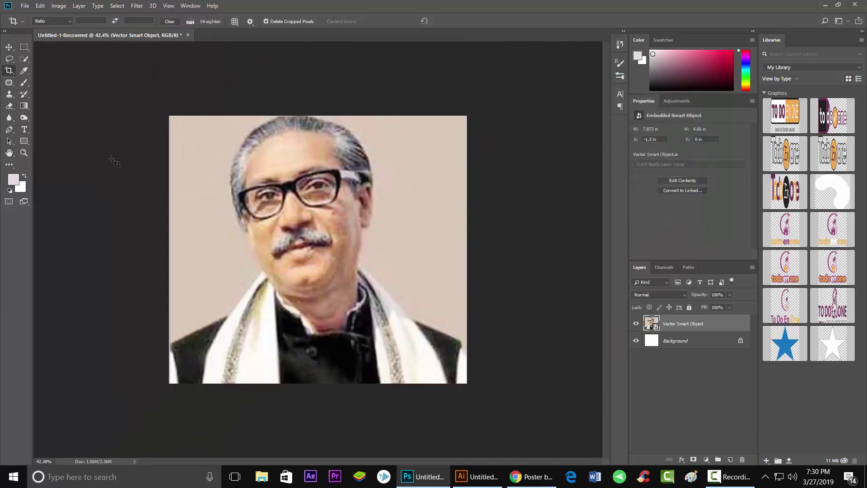
pyautogui.click(9, 47)
pyautogui.moveTo(313, 251)
pyautogui.mouseDown()
pyautogui.moveTo(476, 485)
pyautogui.moveTo(477, 309)
pyautogui.moveTo(382, 149)
pyautogui.mouseUp()
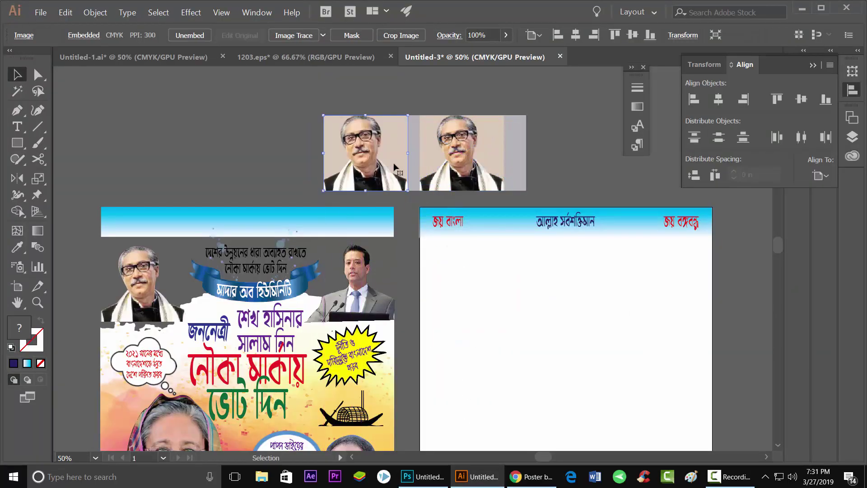
# Zoom in on the cropped portrait and clear the photo selection
pyautogui.scroll(1, 392, 156)
pyautogui.scroll(1, 393, 157)
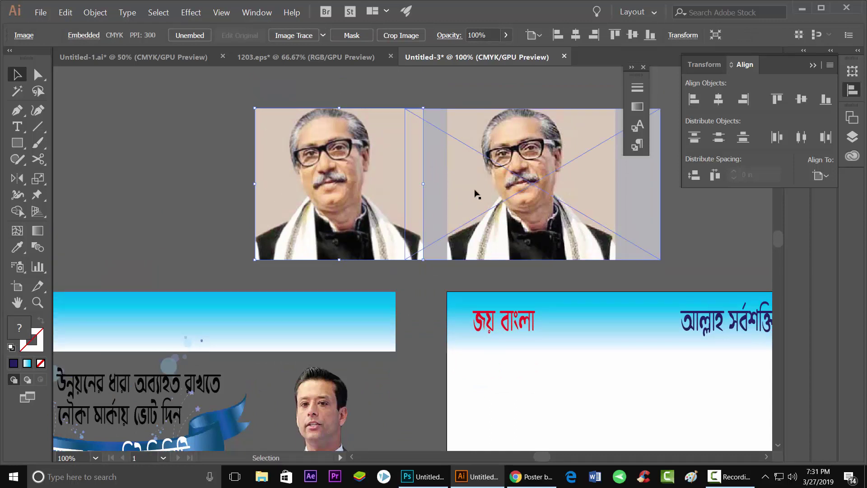
pyautogui.scroll(-1, 353, 225)
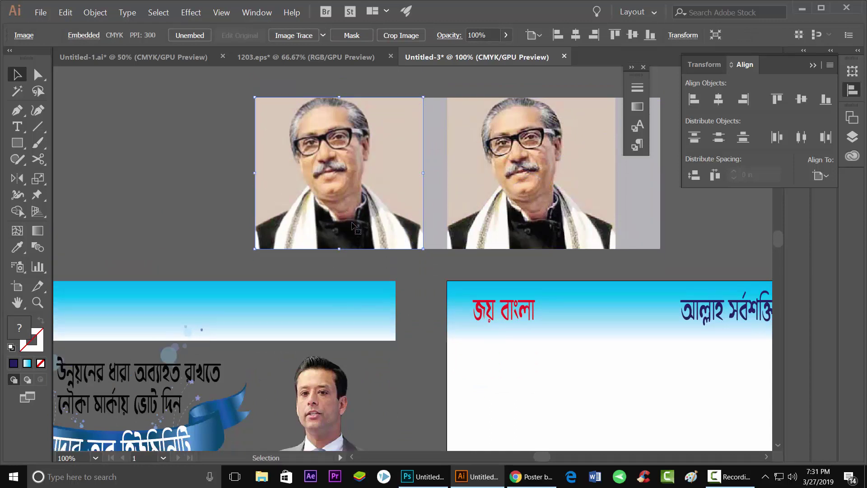
pyautogui.moveTo(393, 203); pyautogui.dragTo(352, 202)
pyautogui.hotkey('ctrl', '-')
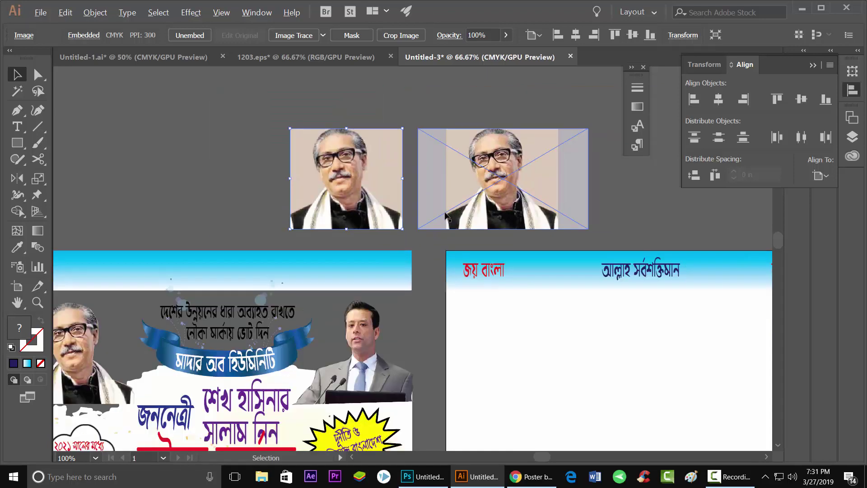
pyautogui.hotkey('ctrl', '+')
pyautogui.hotkey('ctrl', '+')
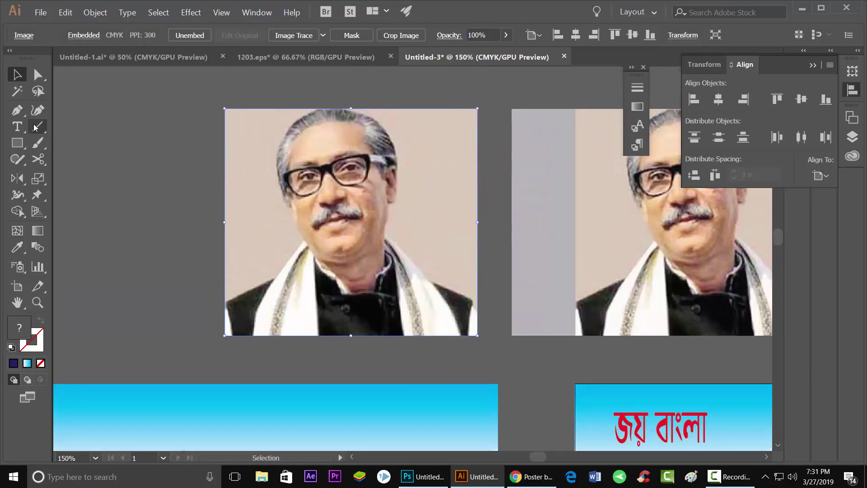
pyautogui.click(197, 202)
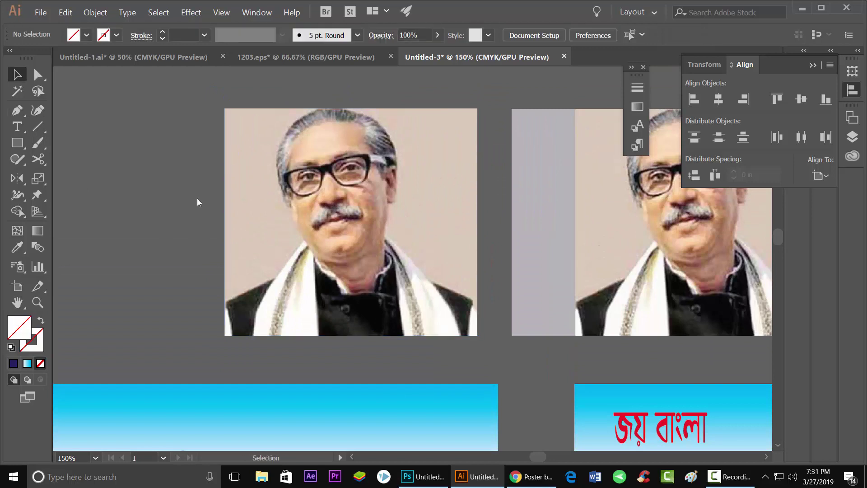
# With the Pen tool, place anchors up the left shoulder and neck to the ear
pyautogui.click(17, 110)
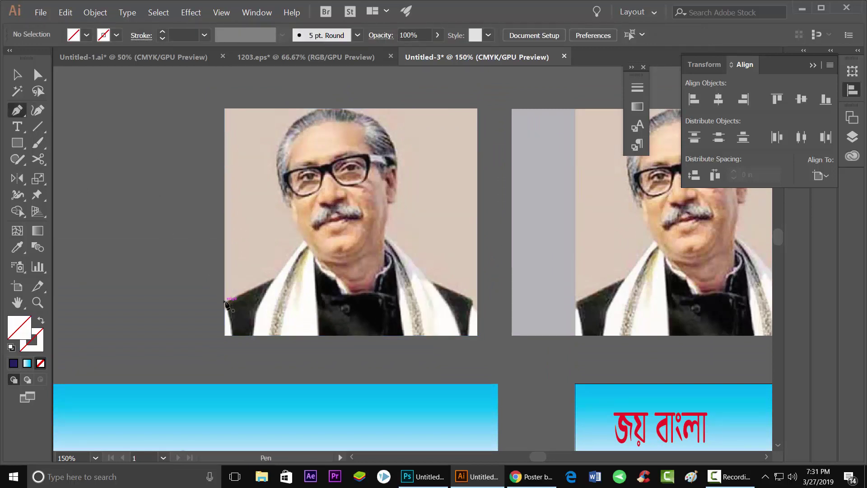
pyautogui.click(225, 301)
pyautogui.click(271, 279)
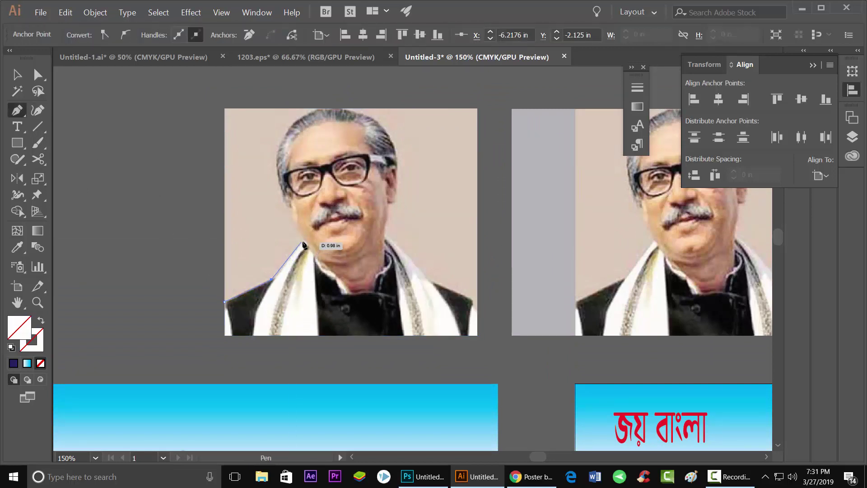
pyautogui.click(303, 241)
pyautogui.click(289, 209)
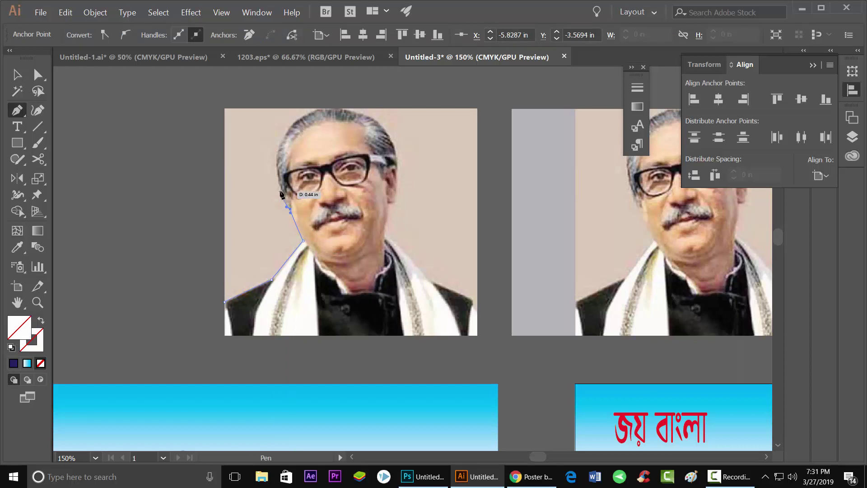
pyautogui.click(278, 187)
pyautogui.hotkey('ctrl', '+')
pyautogui.hotkey('ctrl', '+')
# Curve the outline over the top of the head and down the right cheek
pyautogui.moveTo(281, 188); pyautogui.dragTo(300, 159)
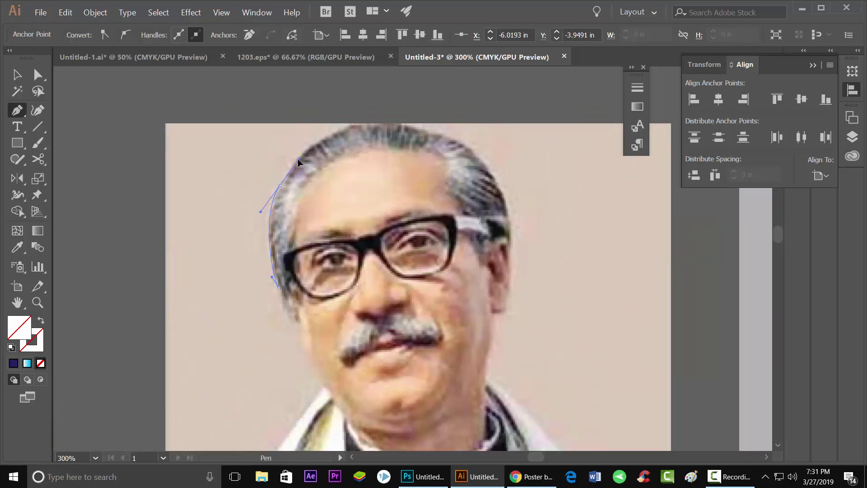
pyautogui.click(370, 125)
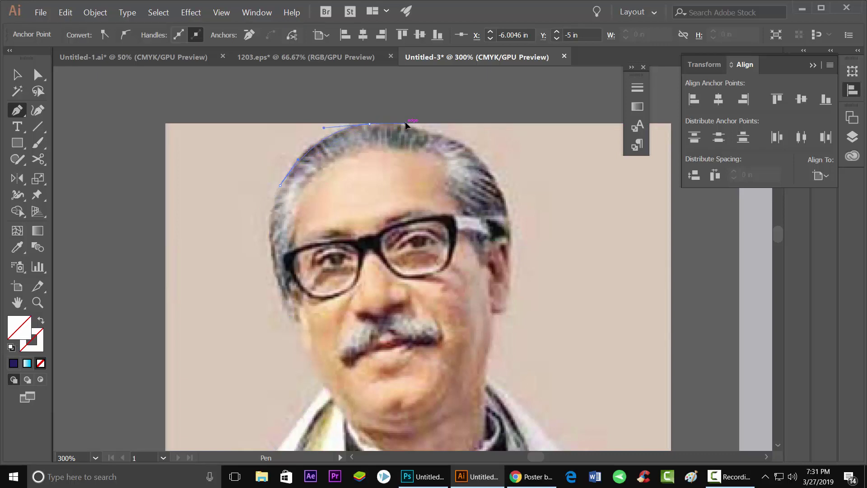
pyautogui.moveTo(405, 126); pyautogui.dragTo(405, 122)
pyautogui.moveTo(475, 152); pyautogui.dragTo(484, 160)
pyautogui.scroll(-3, 488, 166)
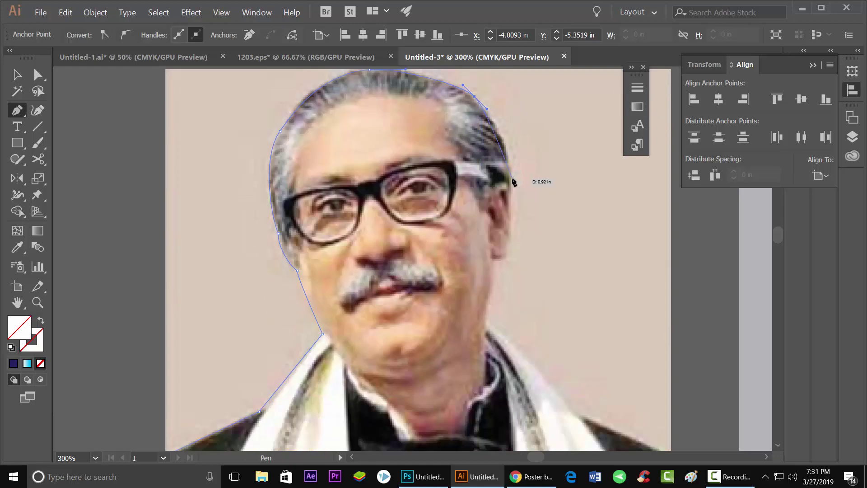
pyautogui.moveTo(512, 178); pyautogui.dragTo(511, 247)
pyautogui.moveTo(493, 258); pyautogui.dragTo(481, 261)
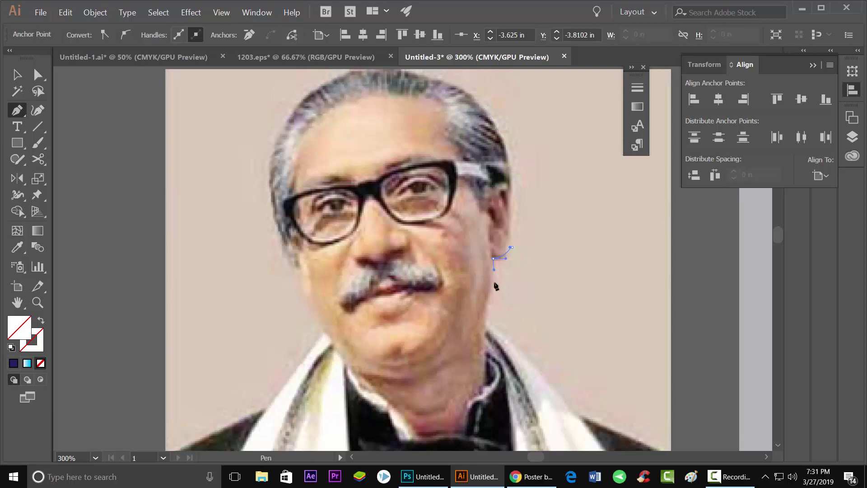
pyautogui.moveTo(487, 323); pyautogui.dragTo(484, 328)
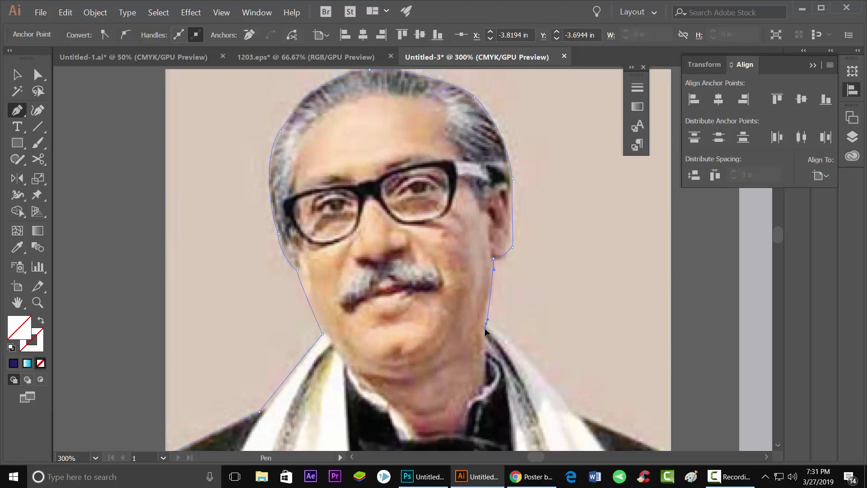
# Fix the jaw-edge point and add anchors along the right shoulder
pyautogui.scroll(-5, 484, 328)
pyautogui.scroll(10, 465, 306)
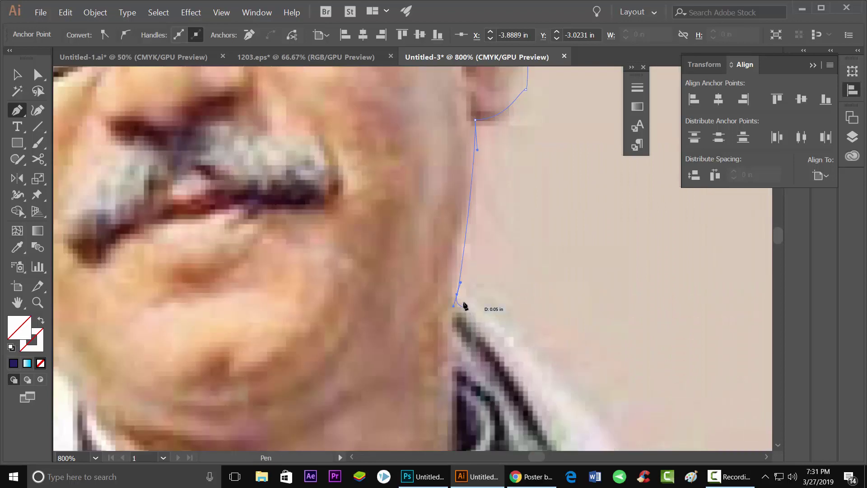
pyautogui.moveTo(466, 306); pyautogui.dragTo(459, 294)
pyautogui.scroll(-2, 445, 287)
pyautogui.scroll(-1, 442, 284)
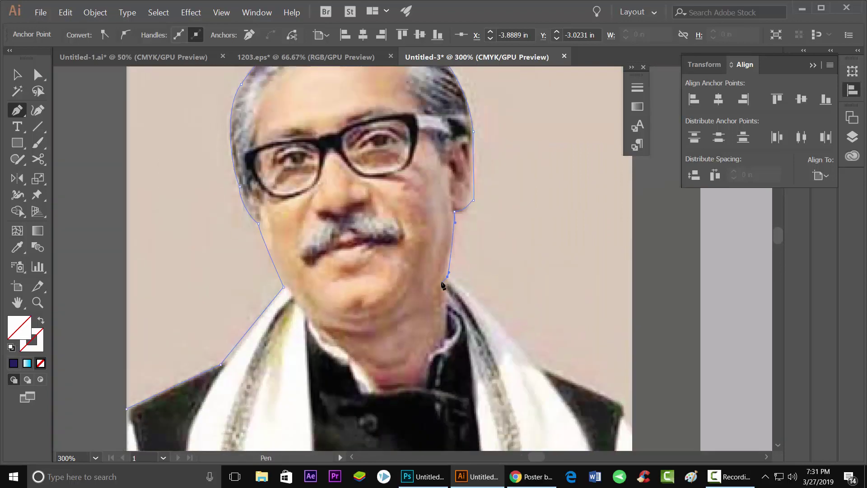
pyautogui.scroll(-1, 443, 285)
pyautogui.click(522, 311)
pyautogui.click(531, 330)
pyautogui.click(541, 348)
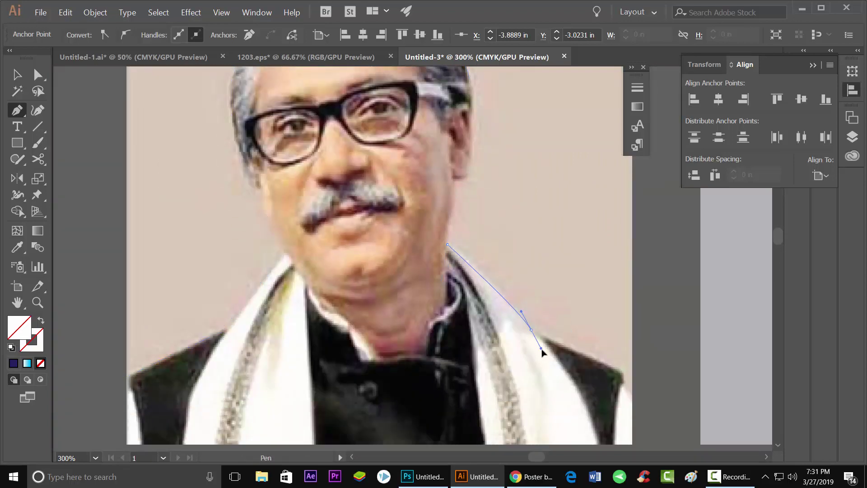
pyautogui.moveTo(543, 353); pyautogui.dragTo(548, 347)
# Curve the outline down the right shoulder to the photo's right edge
pyautogui.scroll(-4, 549, 343)
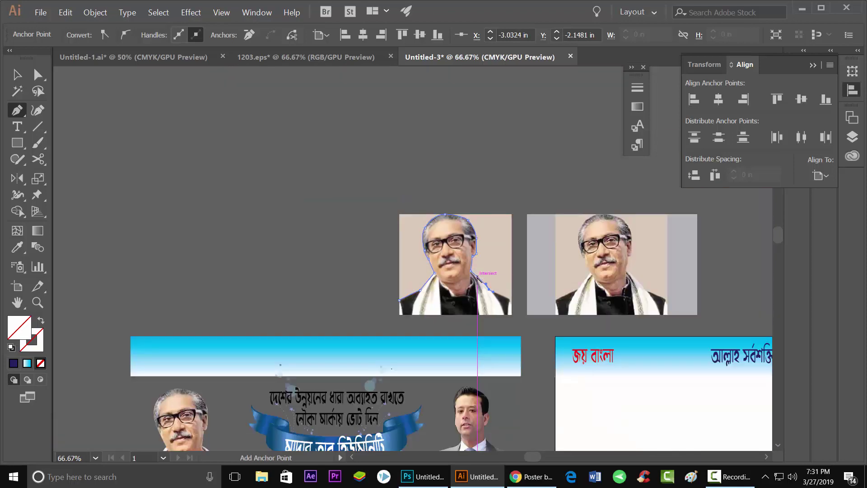
pyautogui.scroll(2, 509, 287)
pyautogui.scroll(1, 509, 288)
pyautogui.moveTo(509, 285); pyautogui.dragTo(515, 296)
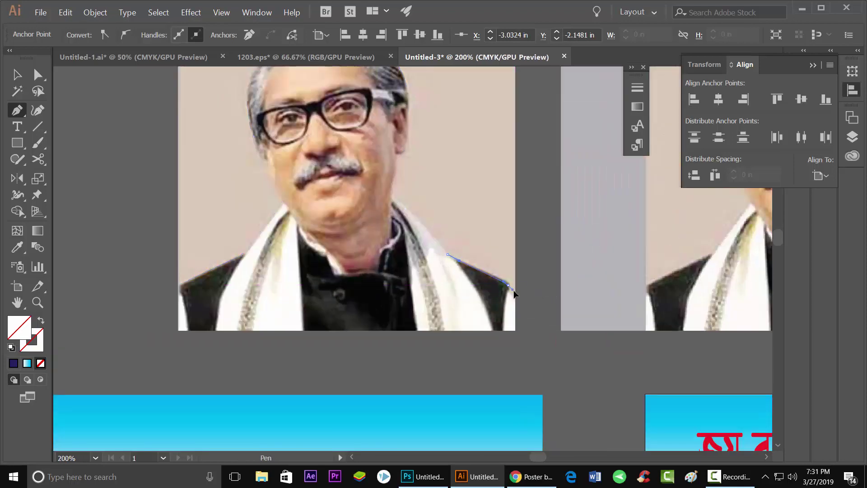
pyautogui.scroll(3, 509, 289)
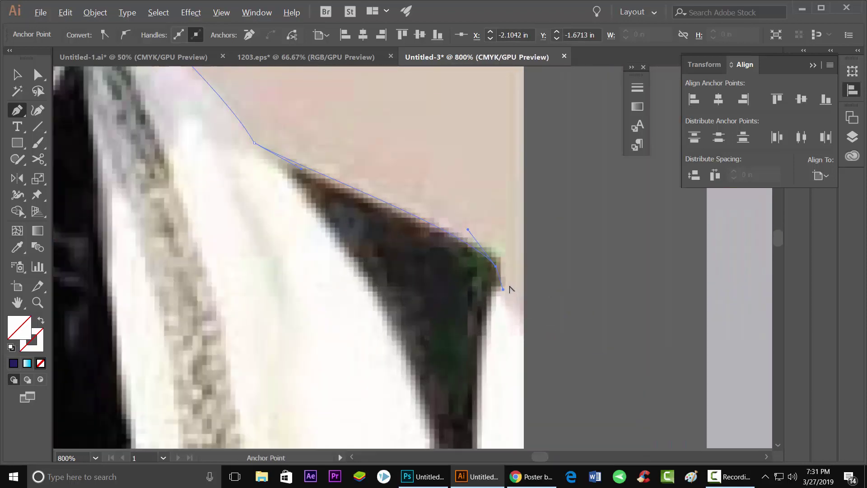
pyautogui.scroll(3, 506, 283)
pyautogui.moveTo(478, 289); pyautogui.dragTo(482, 293)
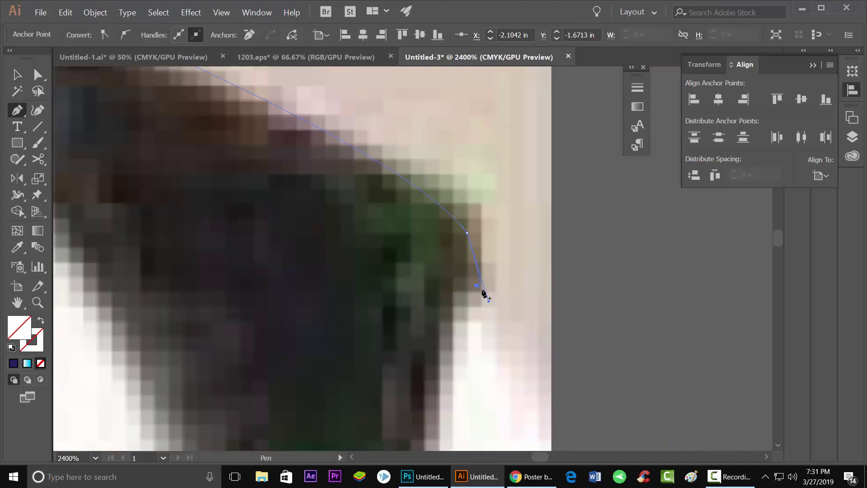
pyautogui.click(553, 356)
# Anchor the photo's bottom-right and bottom-left corners and close the path at the start
pyautogui.scroll(-5, 552, 356)
pyautogui.scroll(-5, 542, 356)
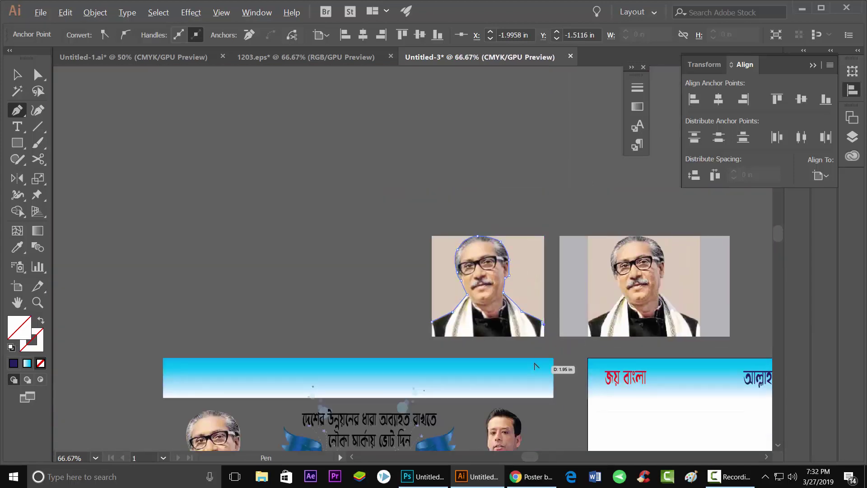
pyautogui.scroll(5, 542, 357)
pyautogui.click(577, 272)
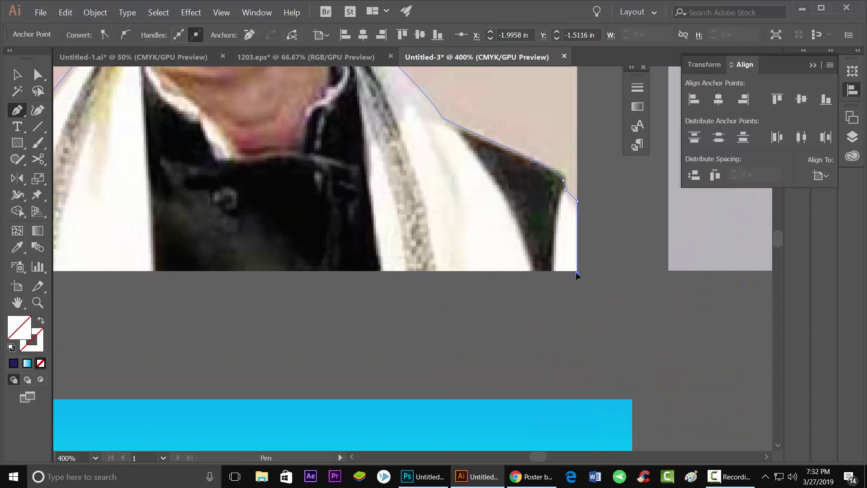
pyautogui.scroll(-3, 576, 272)
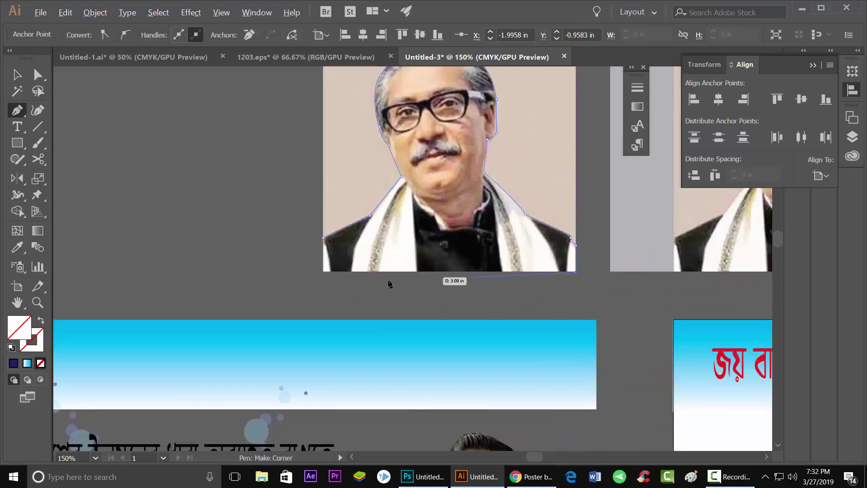
pyautogui.click(323, 272)
pyautogui.click(323, 238)
pyautogui.scroll(2, 341, 270)
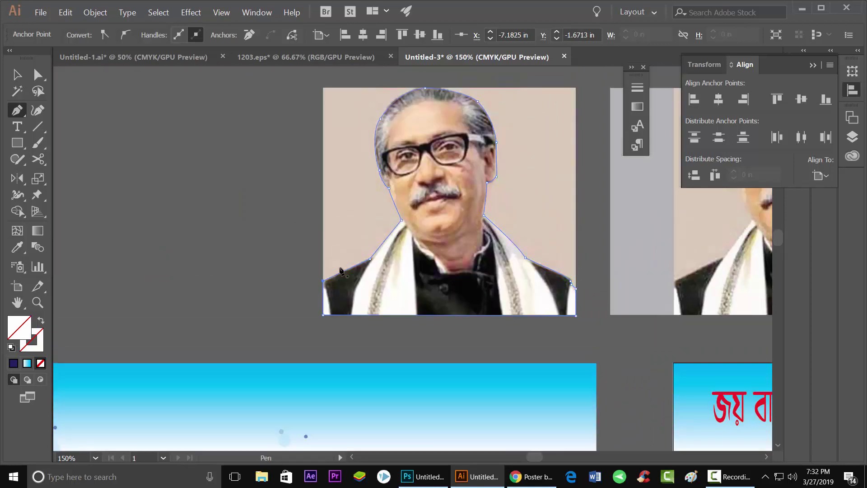
pyautogui.click(17, 75)
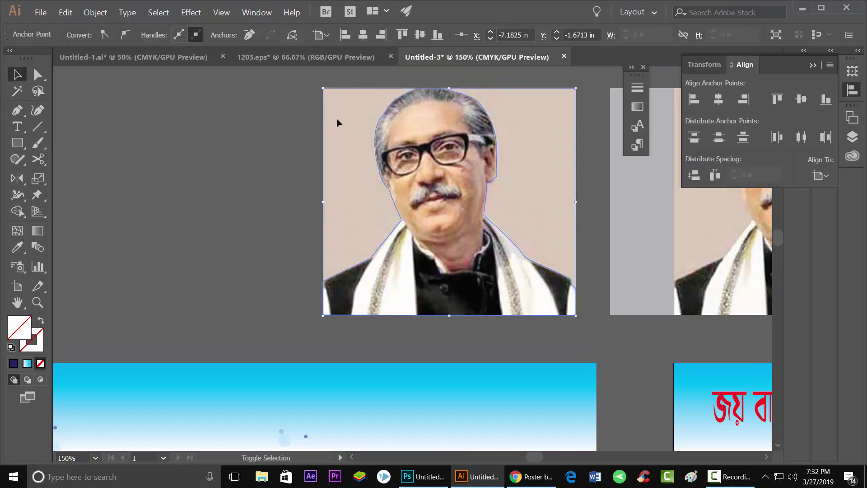
# Attempt a clipping mask on the portrait, which fails with an error twice
pyautogui.moveTo(308, 84); pyautogui.dragTo(533, 306)
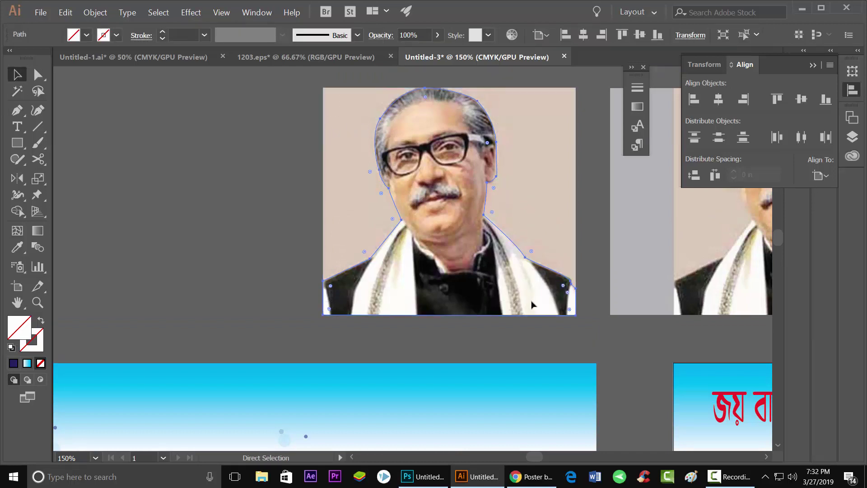
pyautogui.hotkey('ctrl', '7')
pyautogui.click(561, 256)
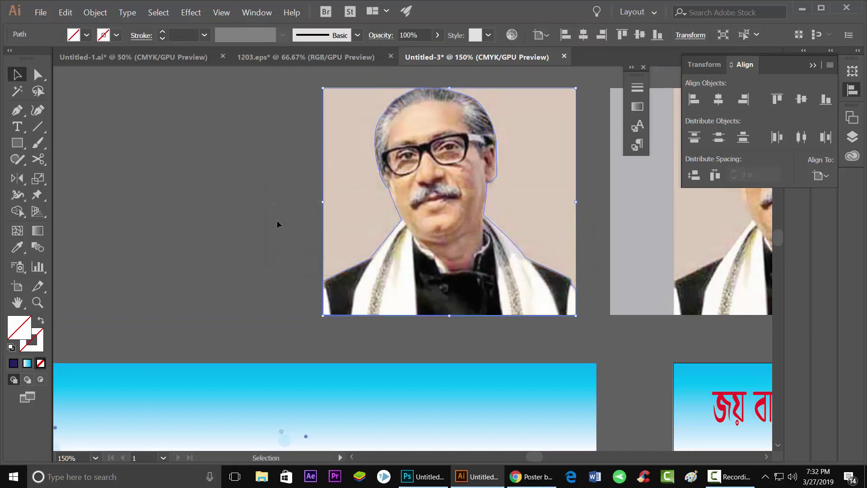
pyautogui.click(278, 220)
pyautogui.click(352, 161)
pyautogui.hotkey('ctrl', '7')
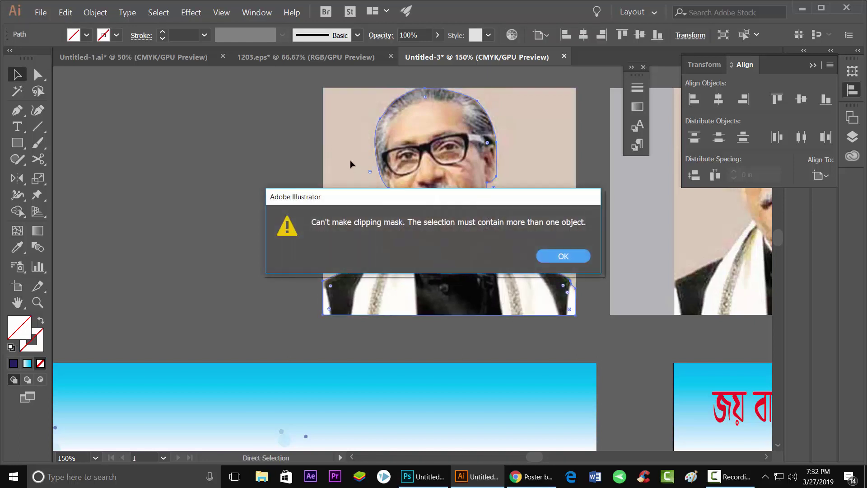
pyautogui.click(560, 256)
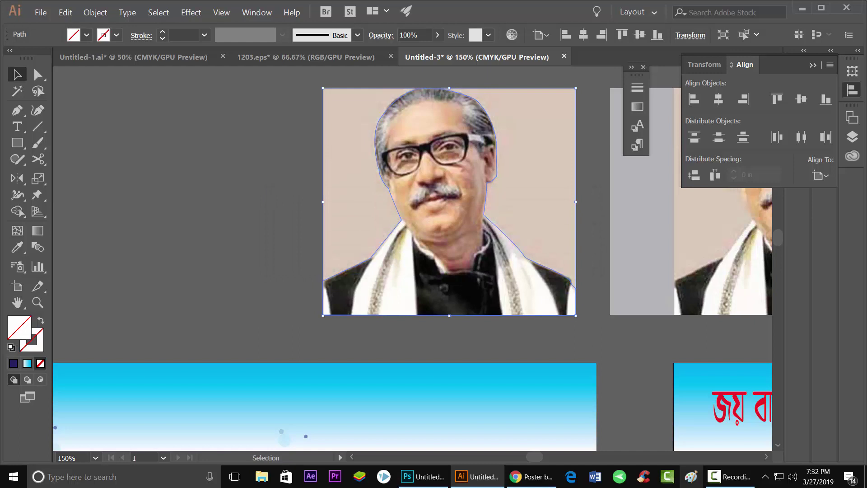
# Select both the photo and traced path with Ctrl+A and clip them with Ctrl+7
pyautogui.click(765, 477)
pyautogui.rightClick(754, 454)
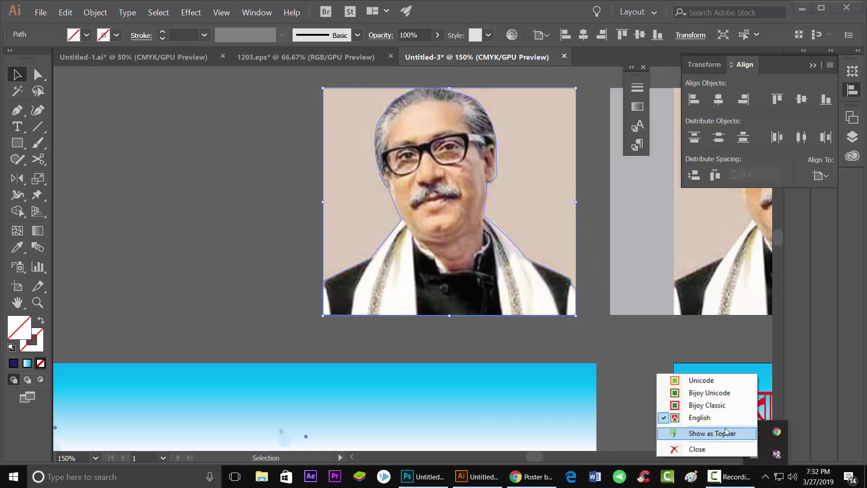
pyautogui.click(577, 340)
pyautogui.scroll(1, 294, 258)
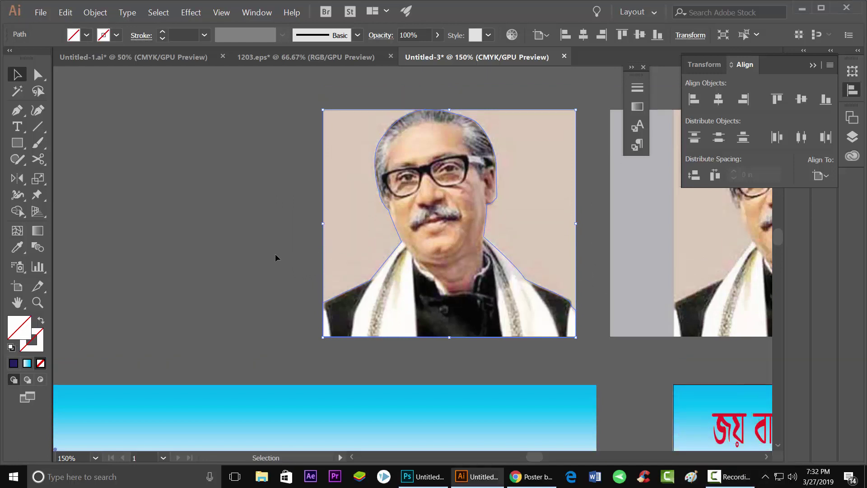
pyautogui.click(317, 108)
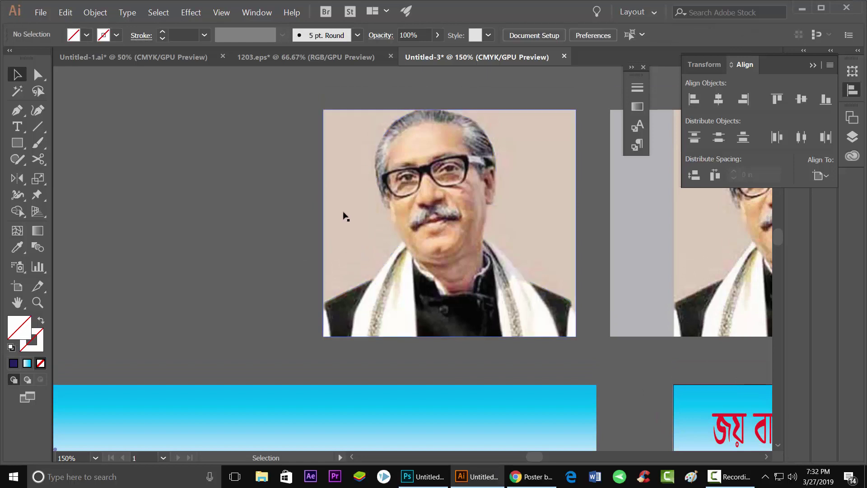
pyautogui.hotkey('ctrl', 'a')
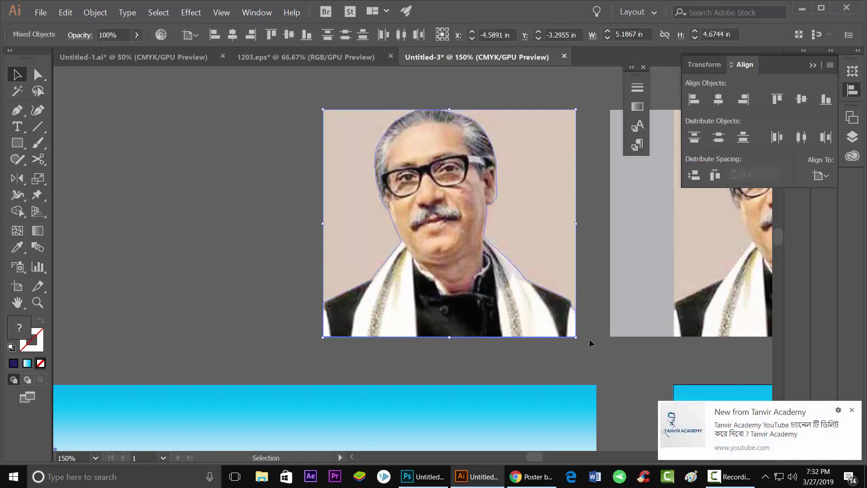
pyautogui.hotkey('ctrl', '7')
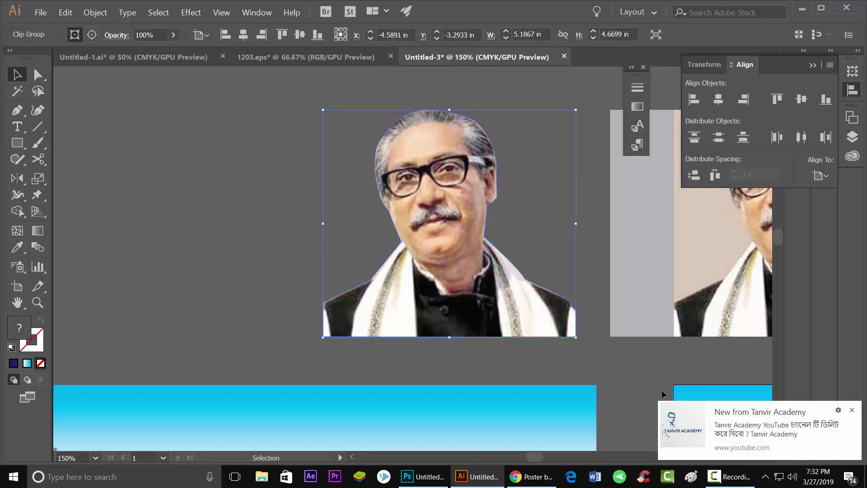
pyautogui.click(852, 412)
# Drag the cut-out portrait onto the new poster's top left, under the cyan header
pyautogui.scroll(-2, 305, 242)
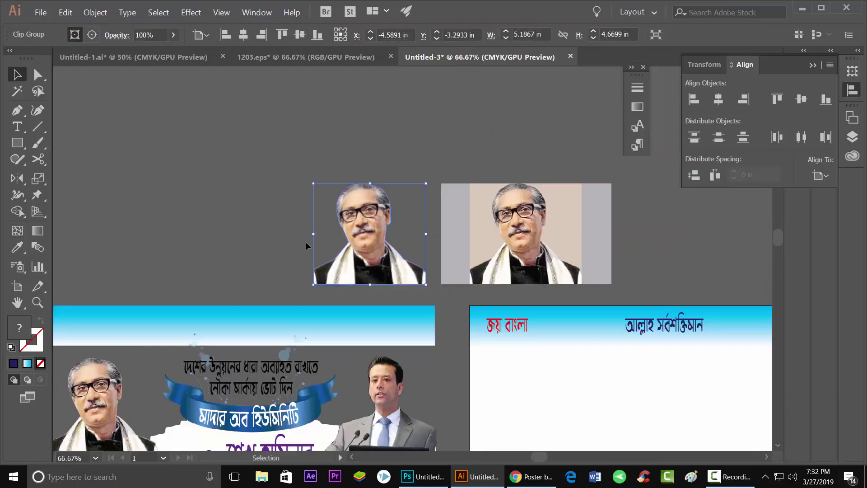
pyautogui.scroll(-1, 292, 245)
pyautogui.click(311, 217)
pyautogui.scroll(-1, 311, 221)
pyautogui.scroll(-1, 358, 196)
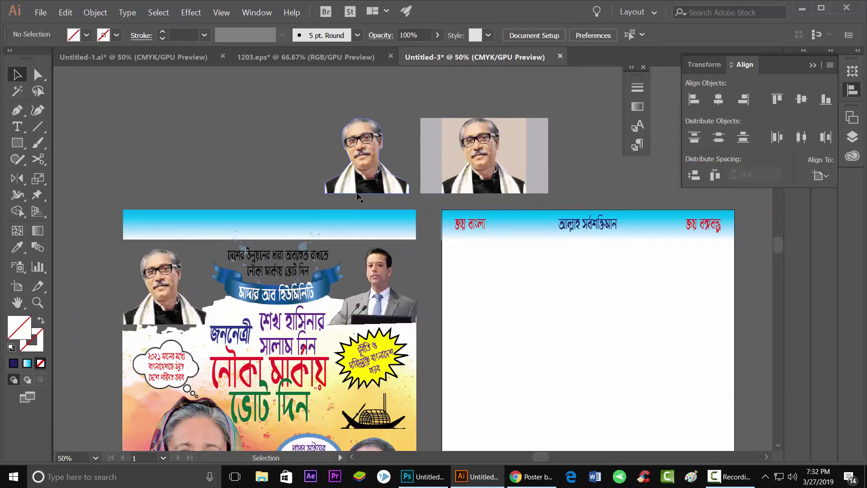
pyautogui.moveTo(368, 185); pyautogui.dragTo(486, 312)
pyautogui.scroll(-1, 488, 302)
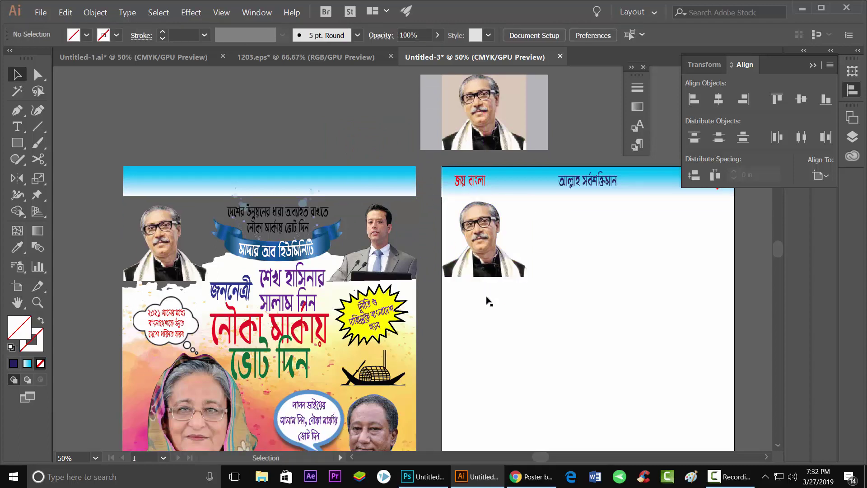
pyautogui.scroll(1, 479, 317)
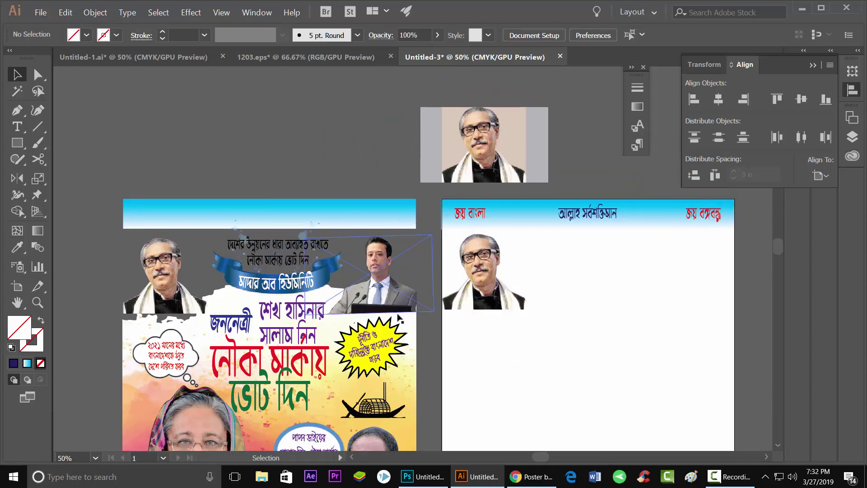
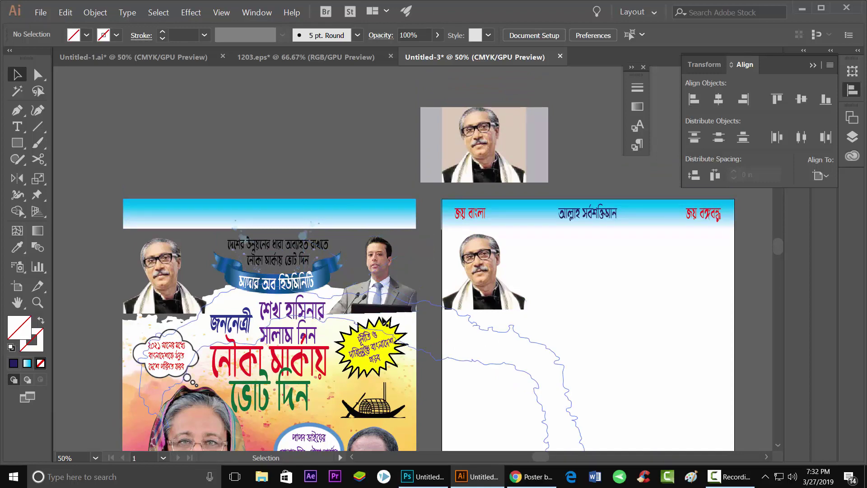
# Alt-drag a copy of the podium speaker's cut-out photo onto the right poster
pyautogui.scroll(-1, 398, 235)
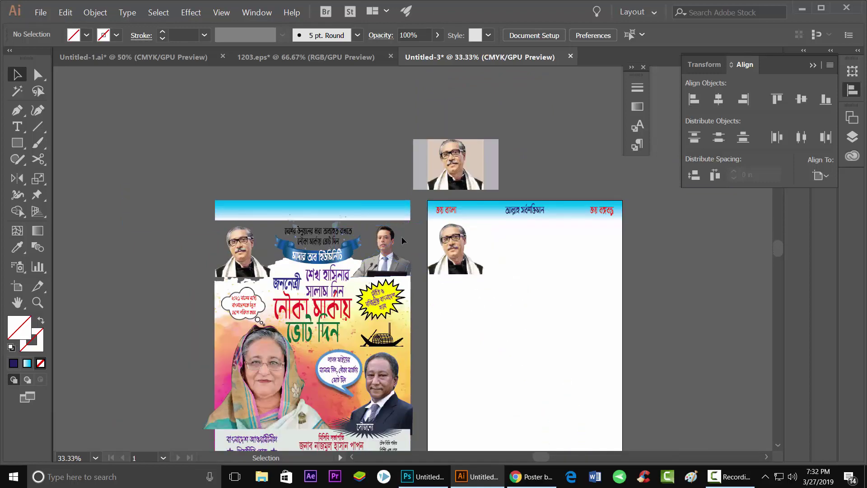
pyautogui.scroll(2, 403, 237)
pyautogui.scroll(-1, 388, 262)
pyautogui.scroll(1, 402, 263)
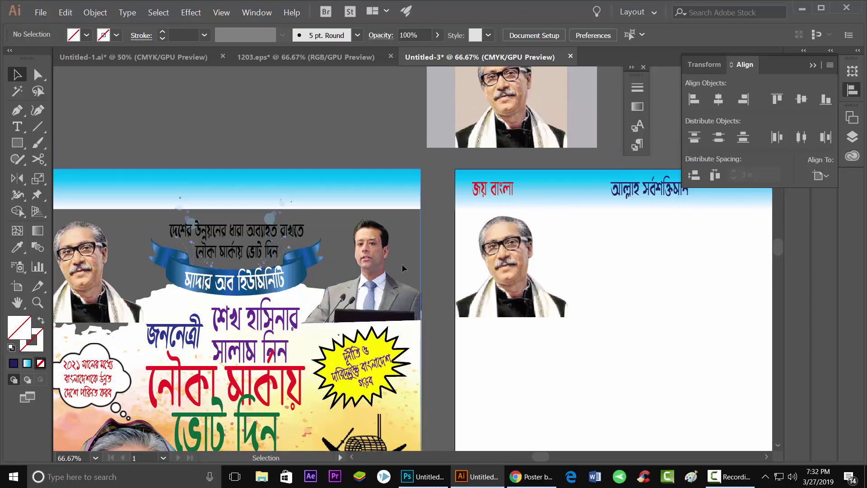
pyautogui.scroll(-2, 407, 262)
pyautogui.press('alt')
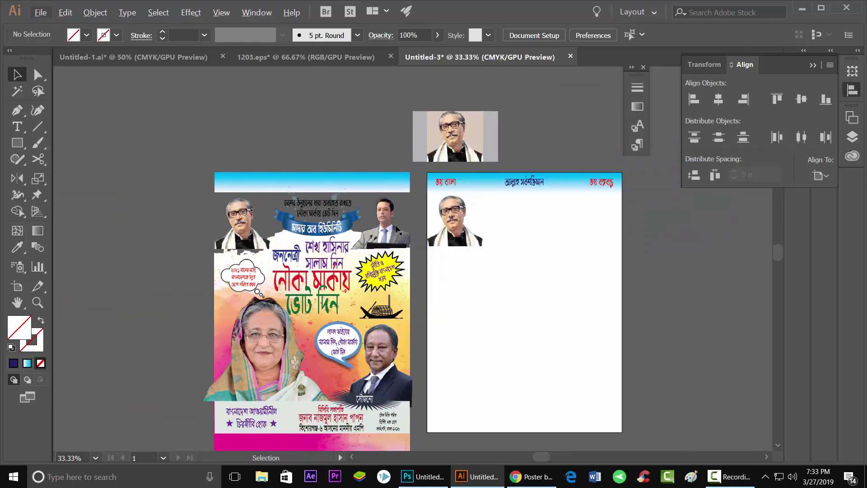
pyautogui.moveTo(426, 231); pyautogui.dragTo(604, 232)
pyautogui.scroll(4, 634, 235)
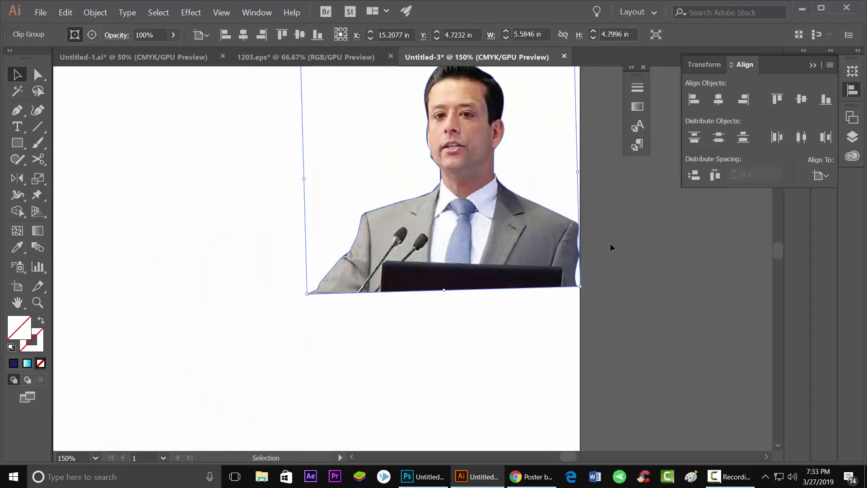
# Nudge the copied photo right into the header's top-right corner and deselect it
pyautogui.press('Right')
pyautogui.press('Right')
pyautogui.press('Right')
pyautogui.press('Right')
pyautogui.press('Right')
pyautogui.press('Right')
pyautogui.press('Right')
pyautogui.press('Right')
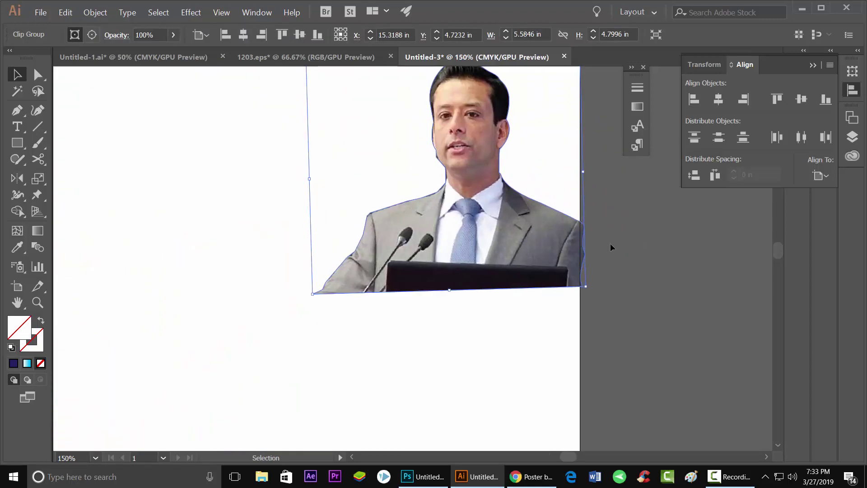
pyautogui.press('Right')
pyautogui.scroll(-3, 536, 271)
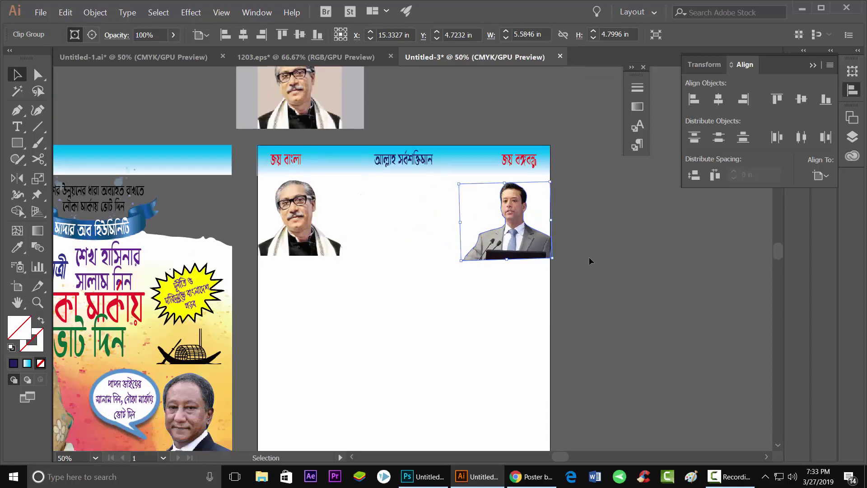
pyautogui.scroll(-1, 589, 256)
pyautogui.click(513, 252)
pyautogui.scroll(1, 277, 162)
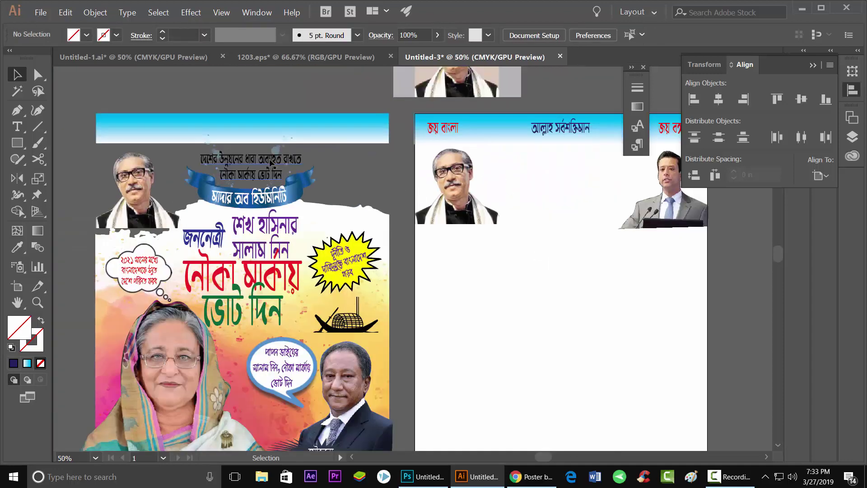
# Move the two-line Bengali slogan to the right poster and set it in ChandrabatiMJ Bold
pyautogui.click(271, 163)
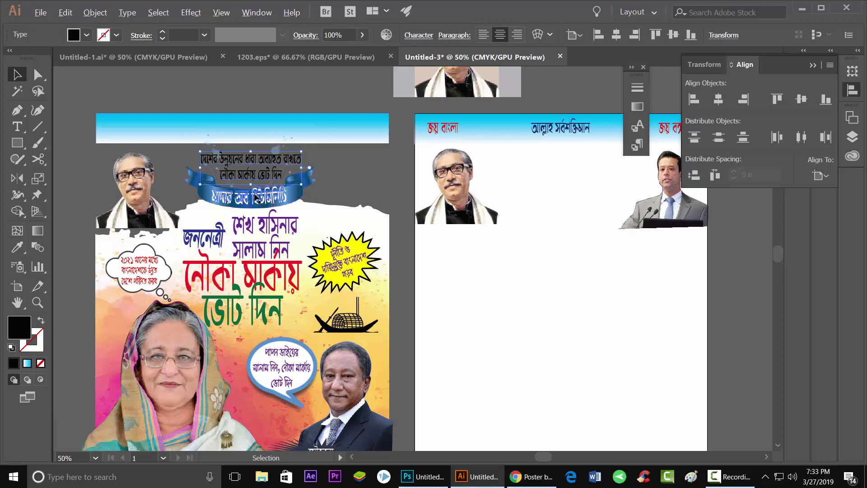
pyautogui.moveTo(265, 179); pyautogui.dragTo(574, 181)
pyautogui.tripleClick(566, 177)
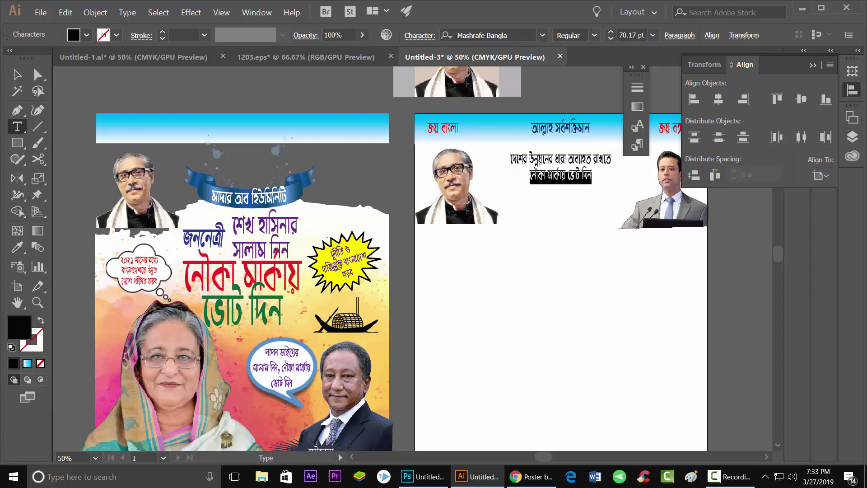
pyautogui.moveTo(511, 158); pyautogui.dragTo(602, 188)
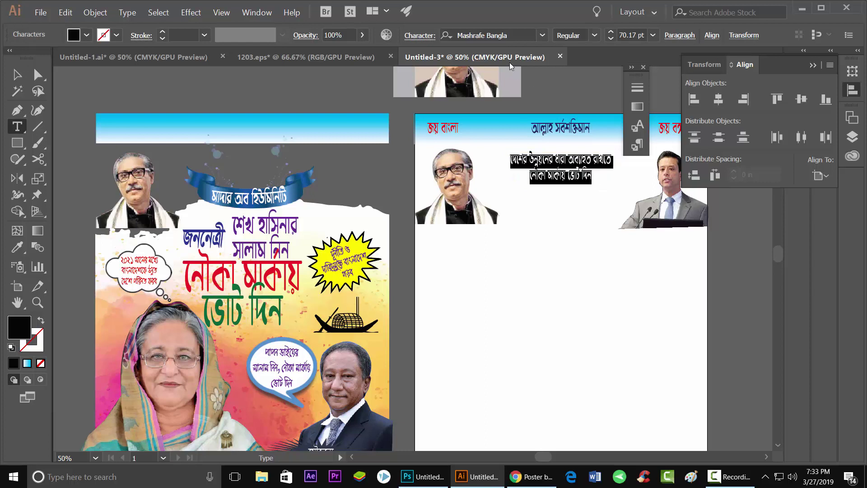
pyautogui.click(524, 33)
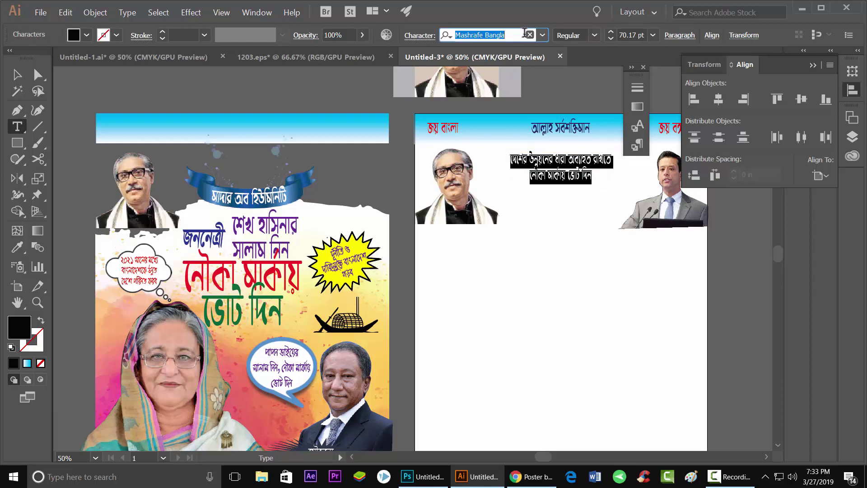
pyautogui.write('ch')
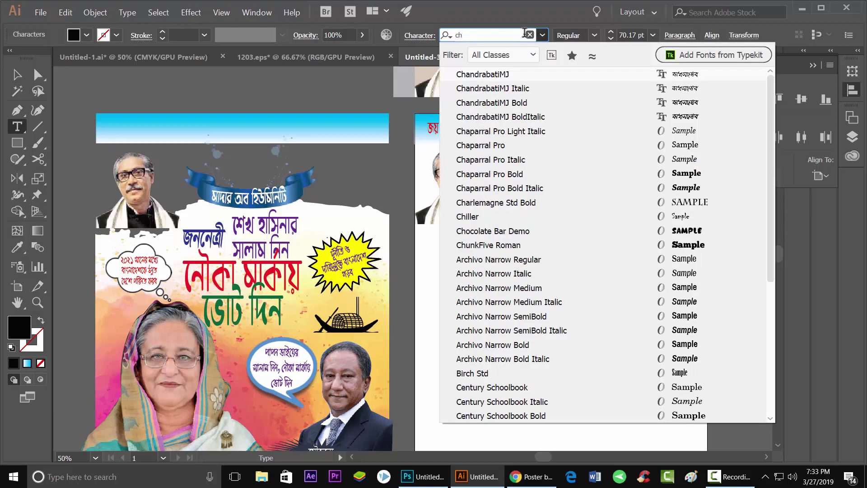
pyautogui.click(535, 102)
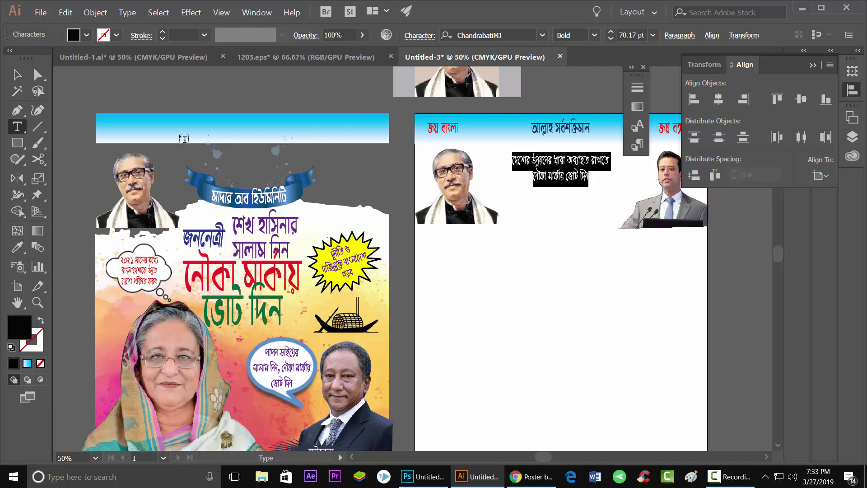
# Widen the slogan's text frame so both lines fit between the portraits
pyautogui.click(17, 75)
pyautogui.scroll(1, 639, 181)
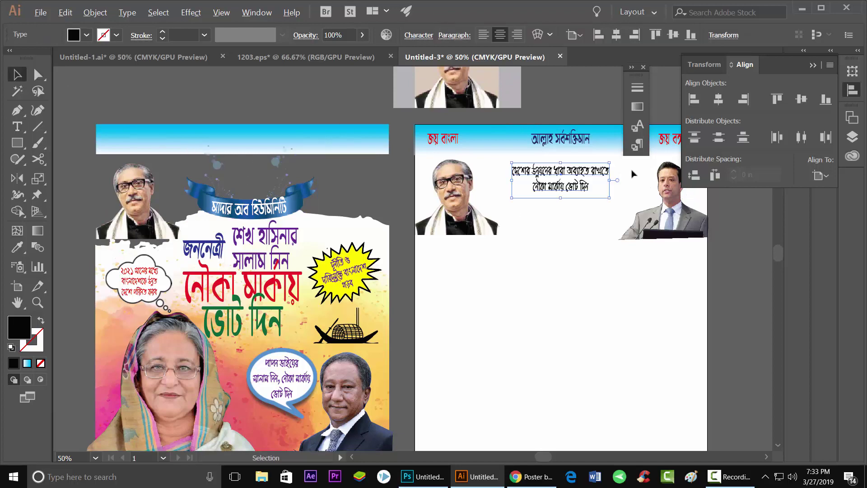
pyautogui.scroll(1, 632, 173)
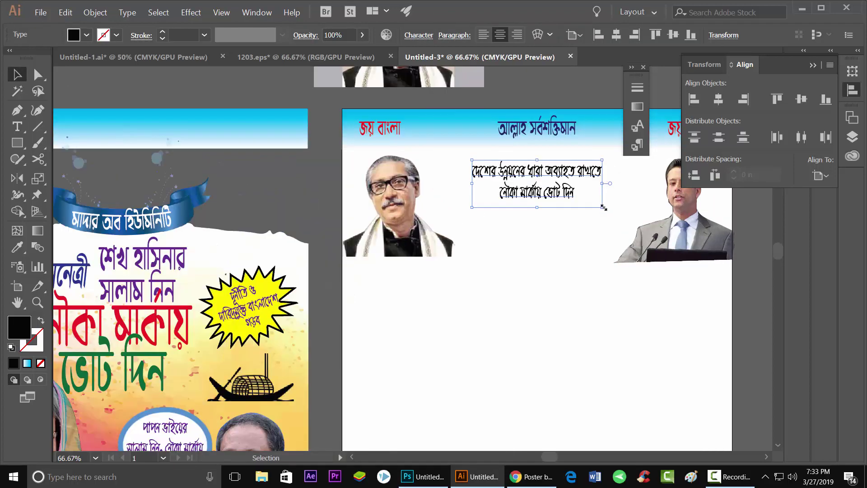
pyautogui.moveTo(604, 207); pyautogui.dragTo(614, 211)
pyautogui.scroll(-2, 657, 256)
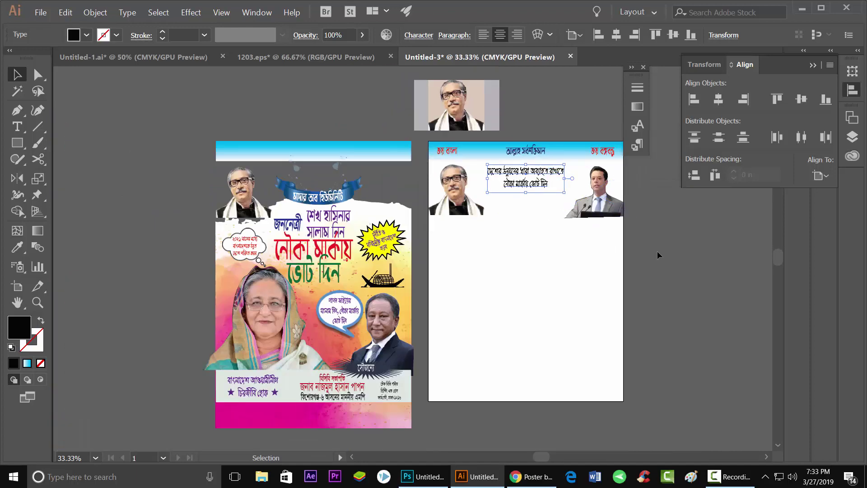
pyautogui.click(658, 256)
pyautogui.scroll(1, 502, 192)
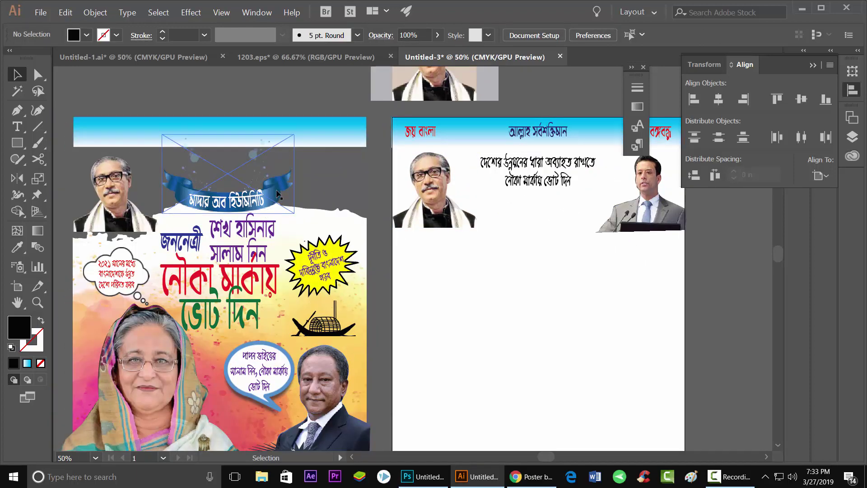
# Place the blue ribbon banner below the slogan on the right poster, then switch to Chrome
pyautogui.moveTo(277, 195); pyautogui.dragTo(598, 216)
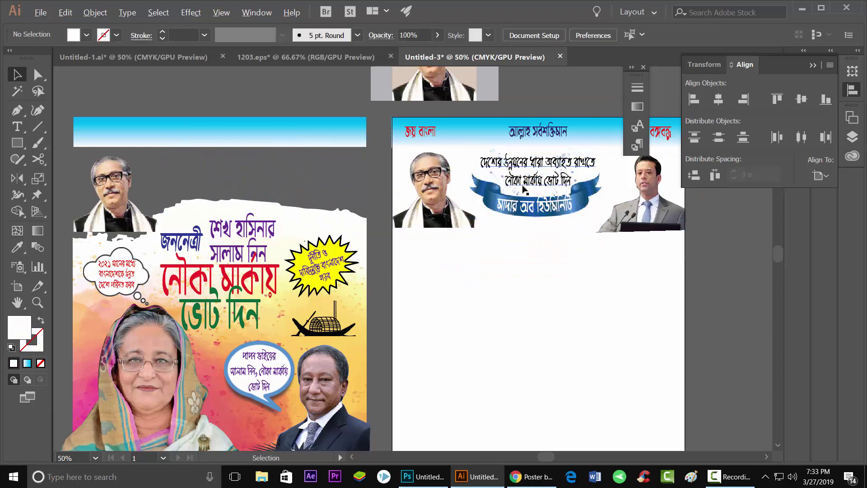
pyautogui.hotkey('ctrl', '+')
pyautogui.keyDown('alt'); pyautogui.scroll(-1, 578, 219); pyautogui.keyUp('alt')
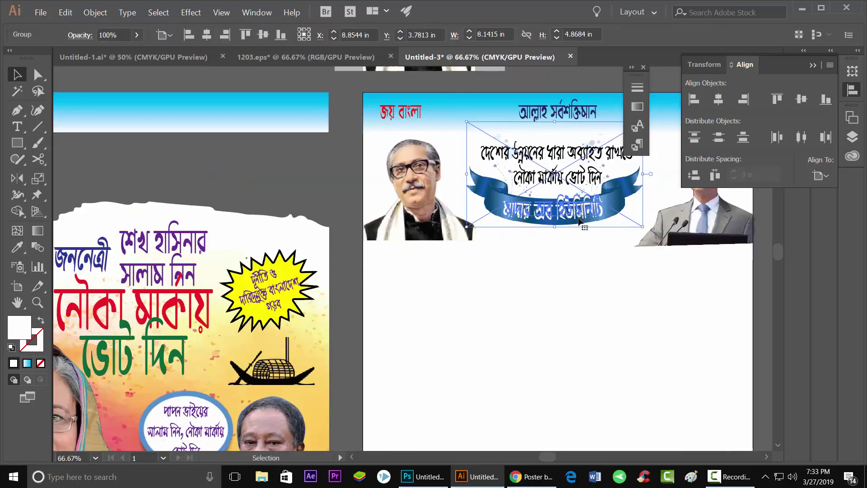
pyautogui.keyDown('alt'); pyautogui.scroll(-1, 515, 262); pyautogui.keyUp('alt')
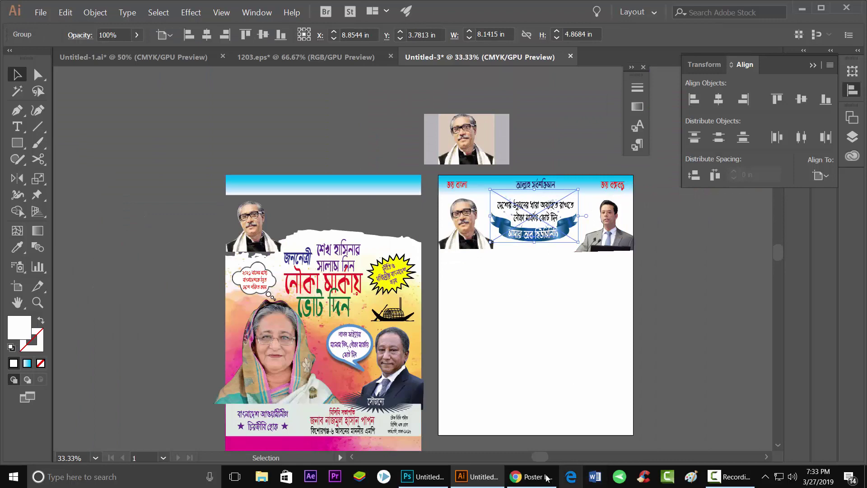
pyautogui.click(531, 477)
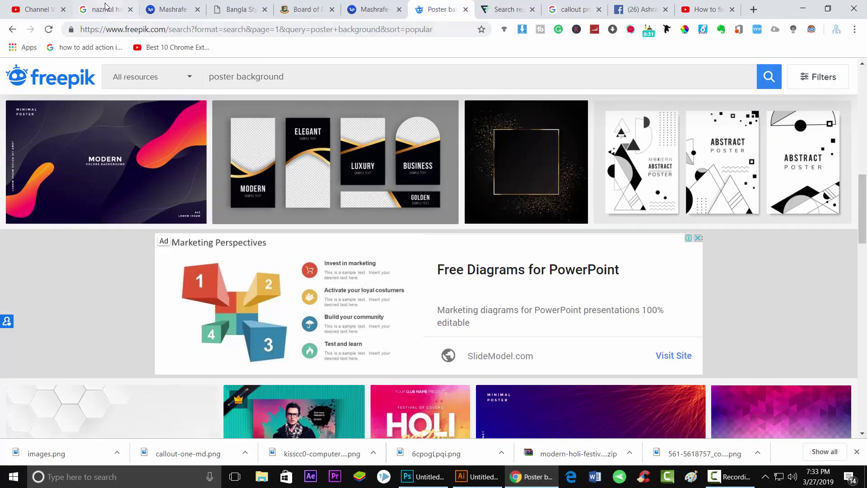
# Search Google images for 'decorative banner'
pyautogui.click(106, 9)
pyautogui.moveTo(271, 82); pyautogui.dragTo(87, 82)
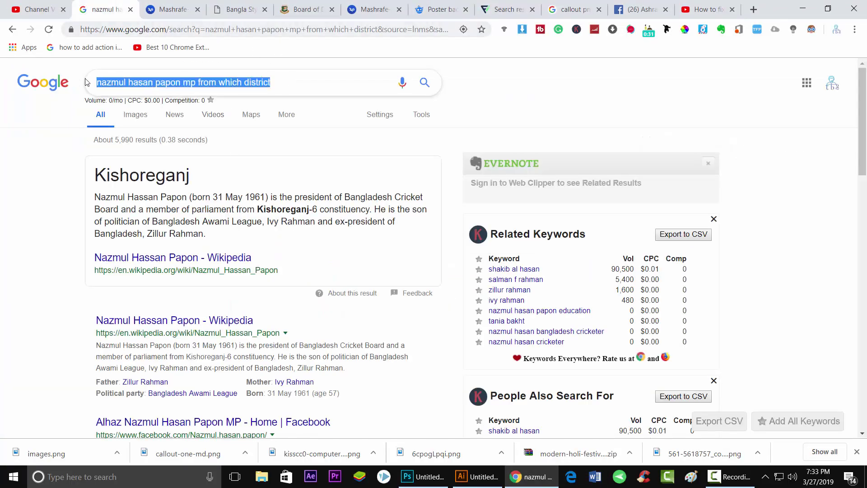
pyautogui.write('deco')
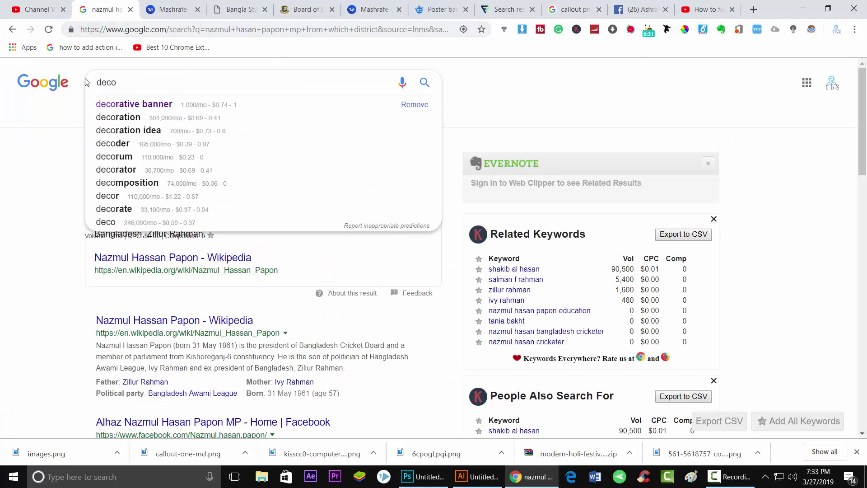
pyautogui.press('Down')
pyautogui.press('Return')
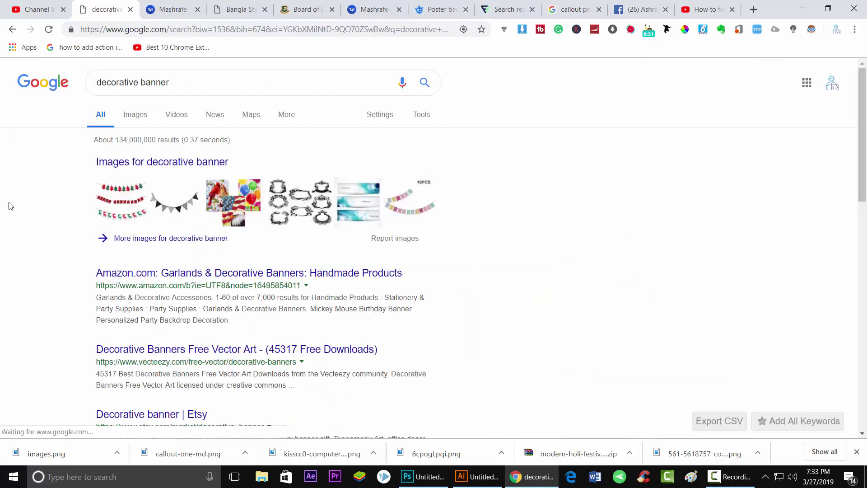
pyautogui.click(143, 119)
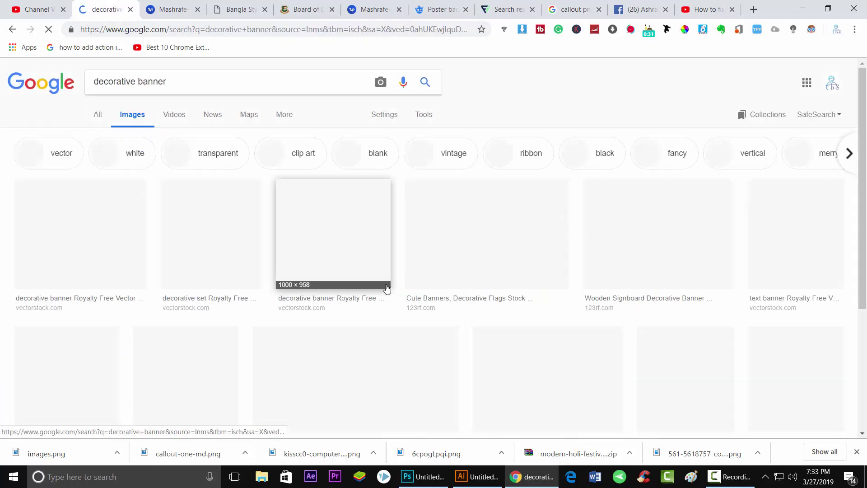
# Browse the banner images, preview a blue ribbon design, then go back to the Freepik results
pyautogui.scroll(-3, 348, 309)
pyautogui.scroll(-3, 348, 309)
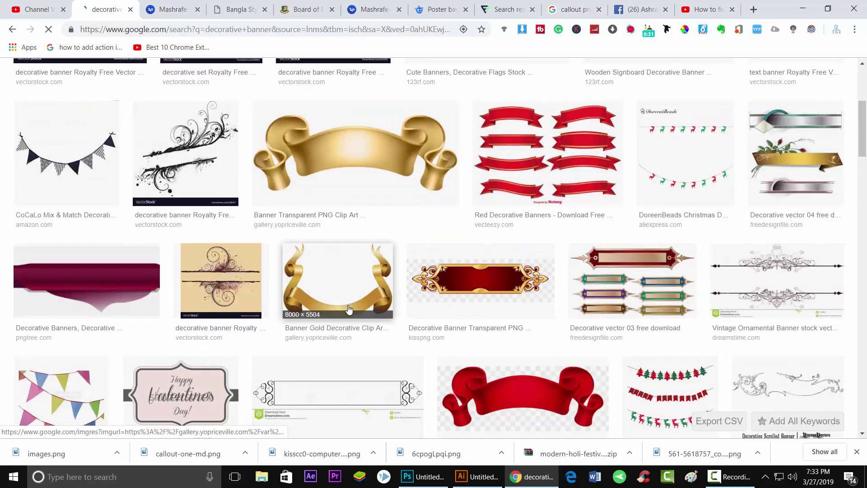
pyautogui.scroll(-4, 348, 309)
pyautogui.scroll(-3, 348, 309)
pyautogui.scroll(-4, 348, 309)
pyautogui.scroll(-5, 348, 309)
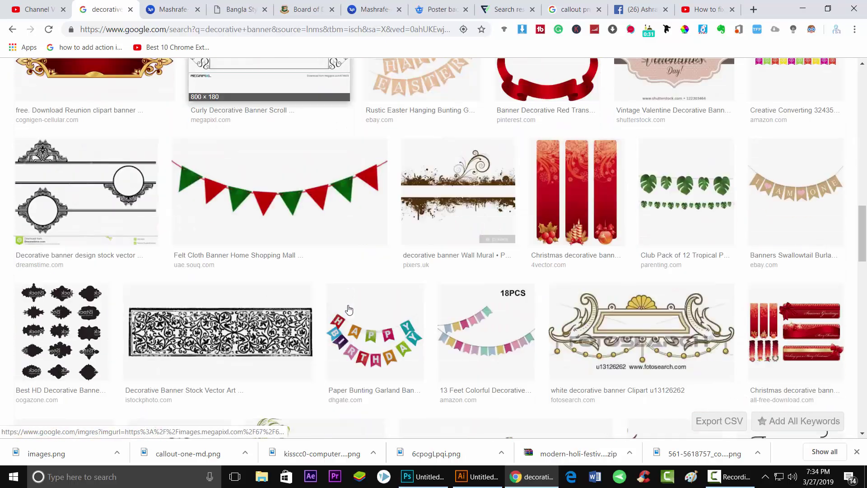
pyautogui.scroll(-4, 347, 309)
pyautogui.scroll(-4, 348, 310)
pyautogui.scroll(-3, 348, 309)
pyautogui.scroll(-2, 348, 310)
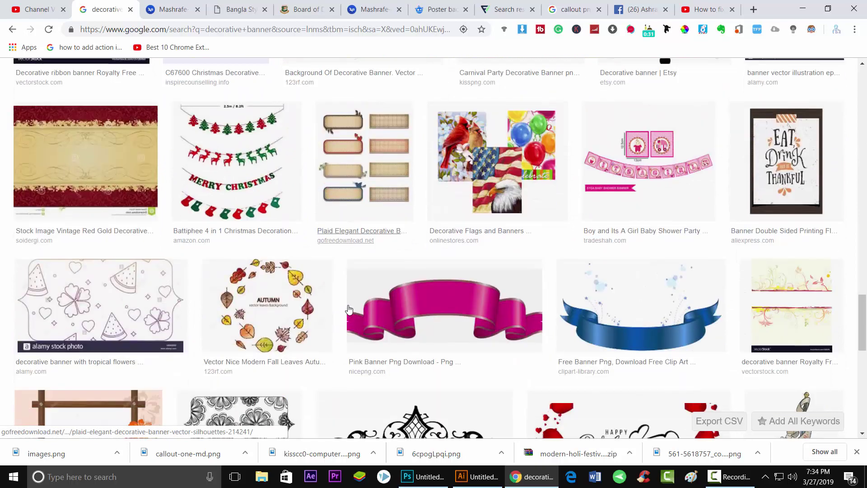
pyautogui.scroll(-1, 348, 309)
pyautogui.click(671, 237)
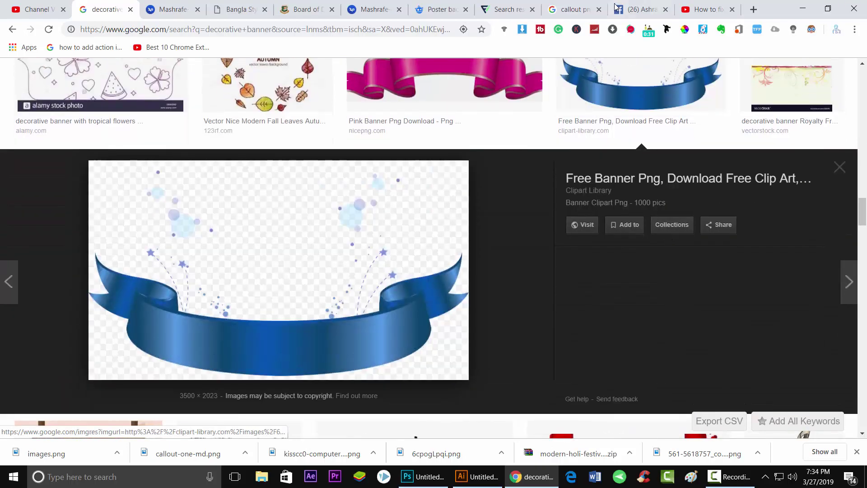
pyautogui.click(433, 12)
pyautogui.press('Return')
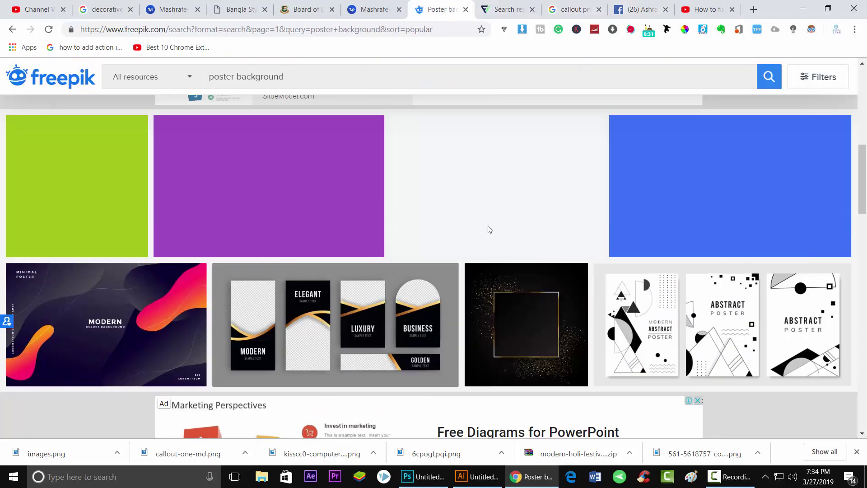
# Search Freepik for 'decorative banner', scroll the results, and return to Illustrator
pyautogui.moveTo(294, 82); pyautogui.dragTo(200, 87)
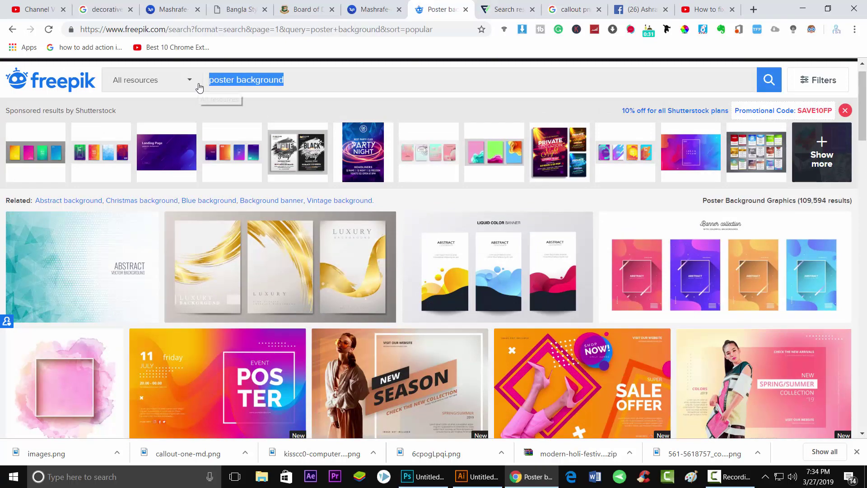
pyautogui.write('decorative banner')
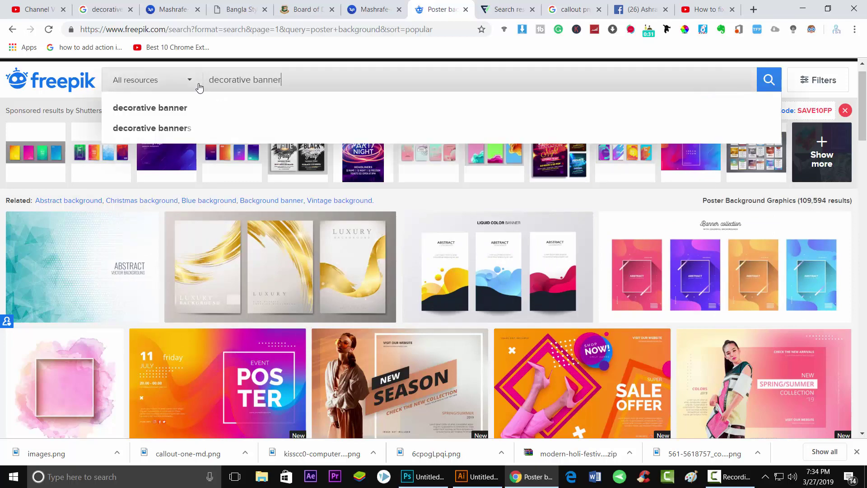
pyautogui.press('Return')
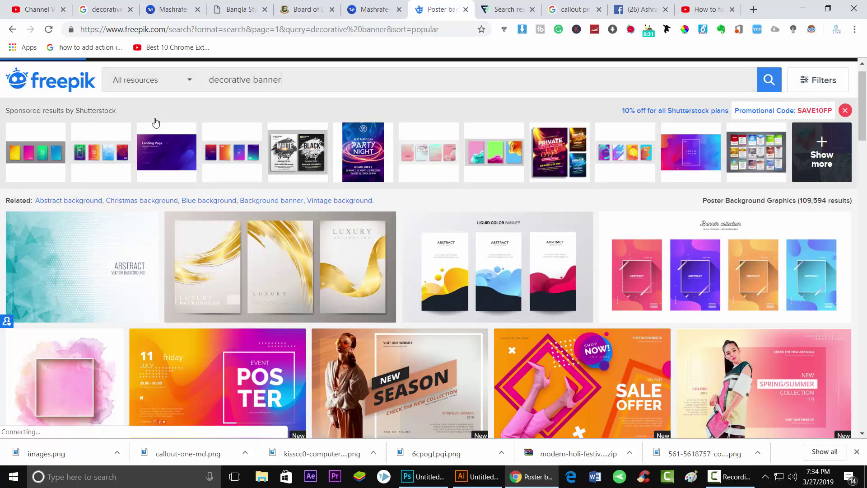
pyautogui.scroll(-6, 383, 358)
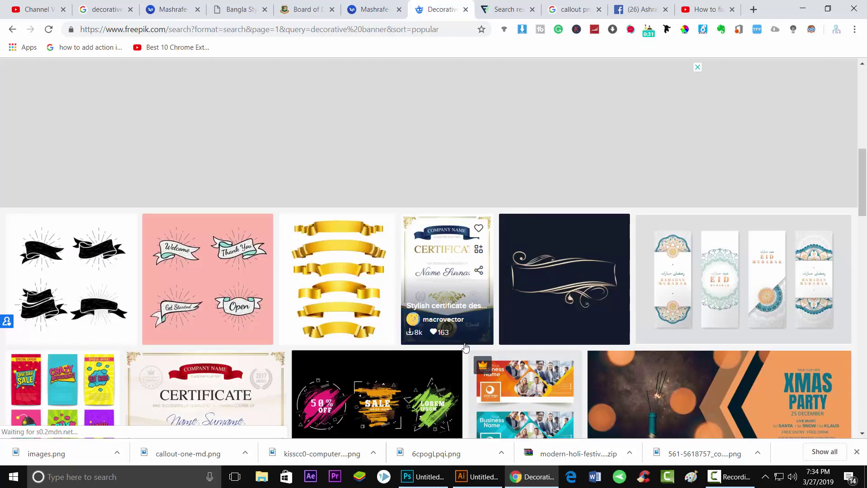
pyautogui.scroll(-3, 463, 346)
pyautogui.click(478, 477)
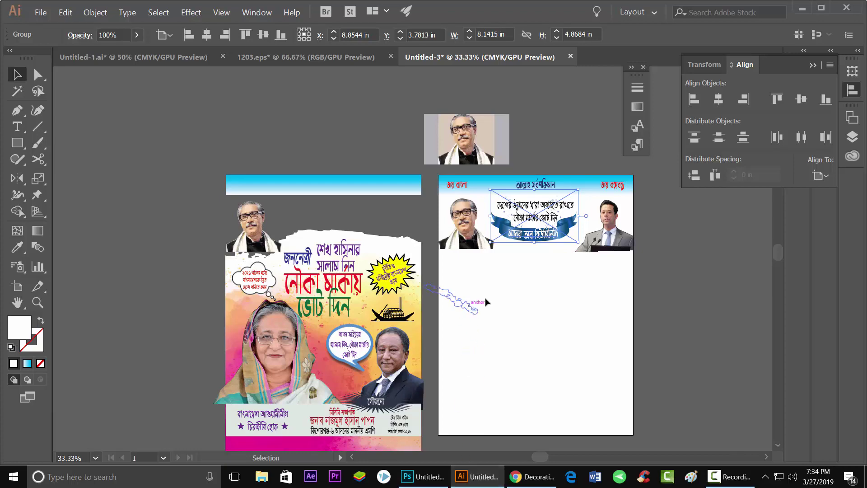
# Move the ribbon's title text out to the pasteboard, cancelling an attempted Arc warp
pyautogui.scroll(3, 504, 232)
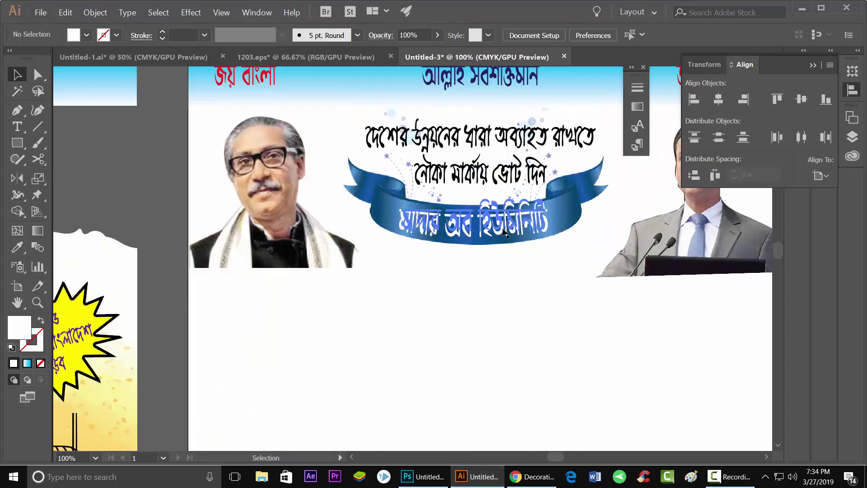
pyautogui.rightClick(505, 232)
pyautogui.click(537, 311)
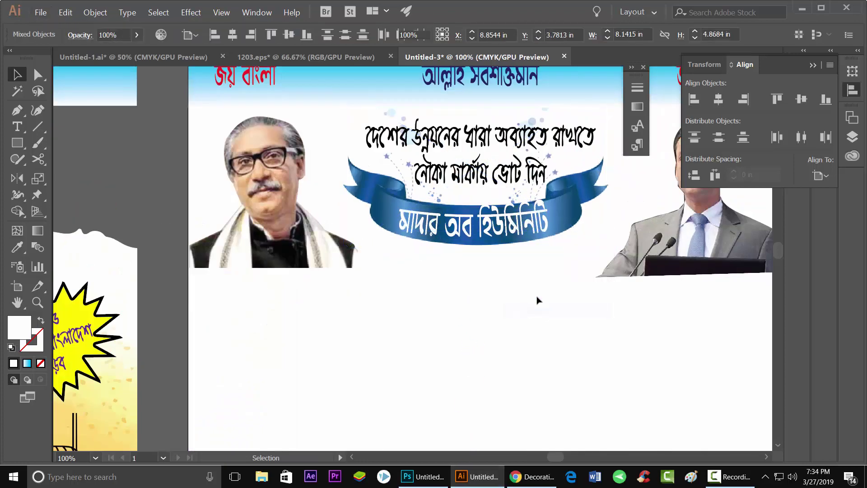
pyautogui.moveTo(516, 236); pyautogui.dragTo(514, 323)
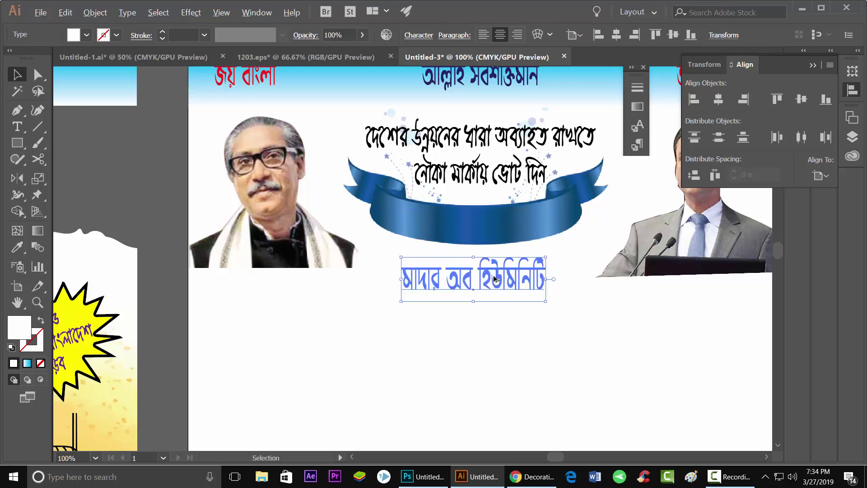
pyautogui.scroll(-2, 513, 323)
pyautogui.moveTo(494, 283); pyautogui.dragTo(530, 137)
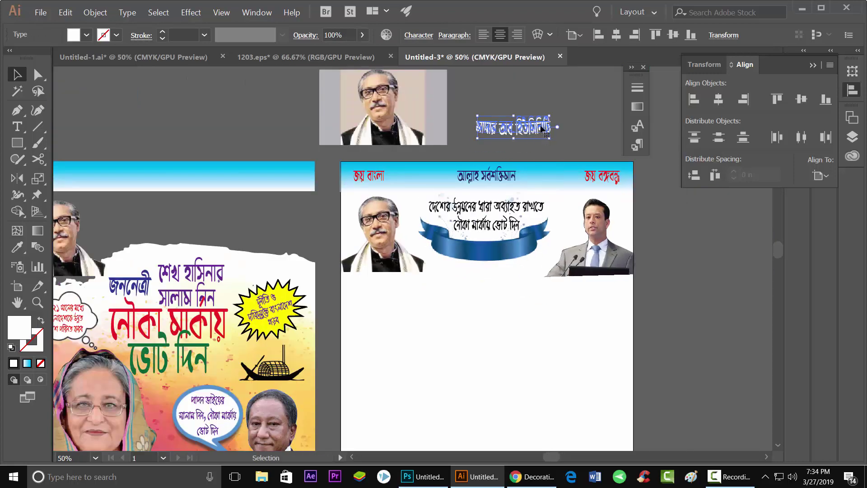
pyautogui.click(192, 13)
pyautogui.moveTo(199, 182)
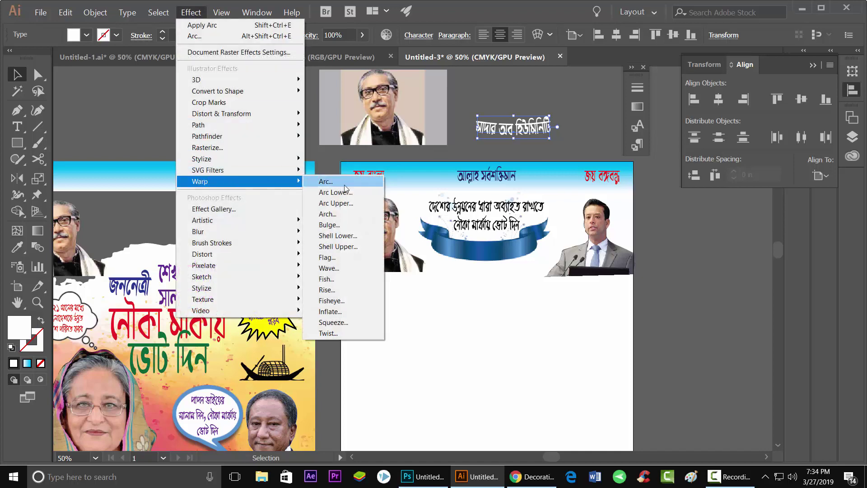
pyautogui.click(345, 185)
pyautogui.click(563, 266)
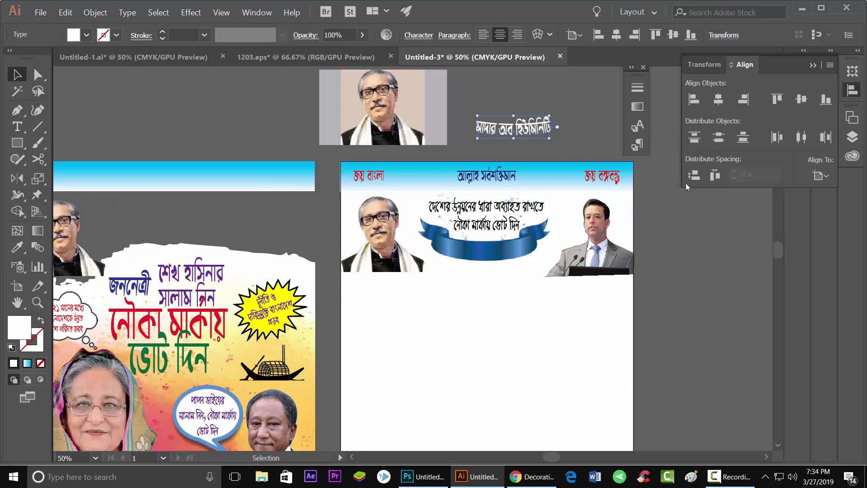
# Add a large placeholder text line and place it below the header photos
pyautogui.click(666, 251)
pyautogui.press('t')
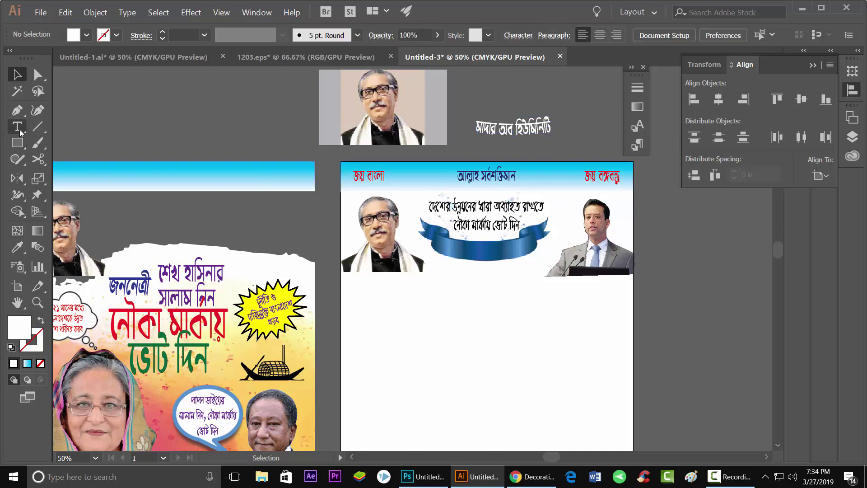
pyautogui.click(667, 314)
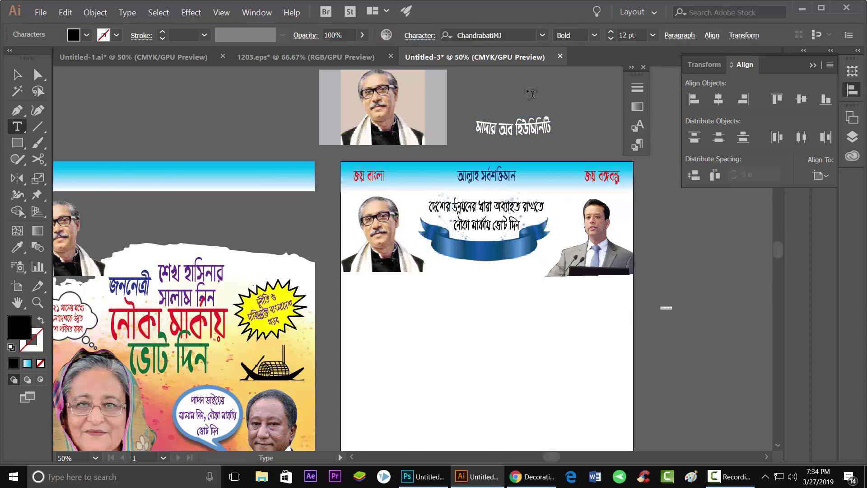
pyautogui.click(17, 74)
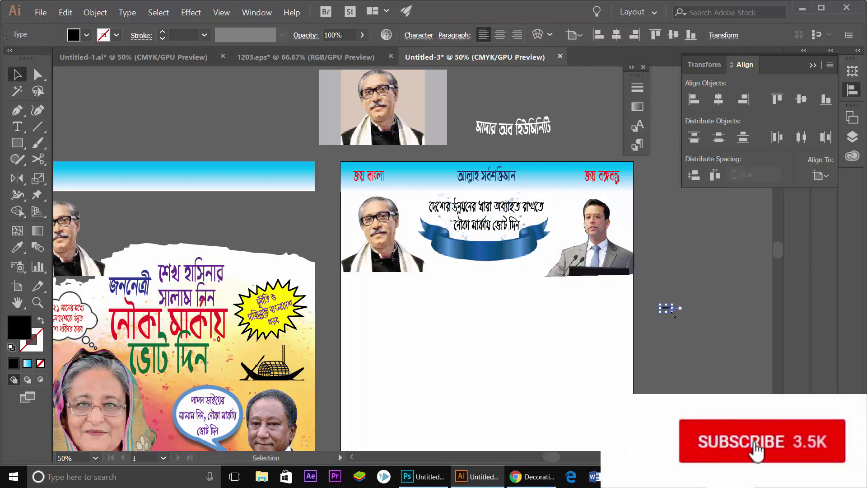
pyautogui.moveTo(698, 311); pyautogui.dragTo(522, 311)
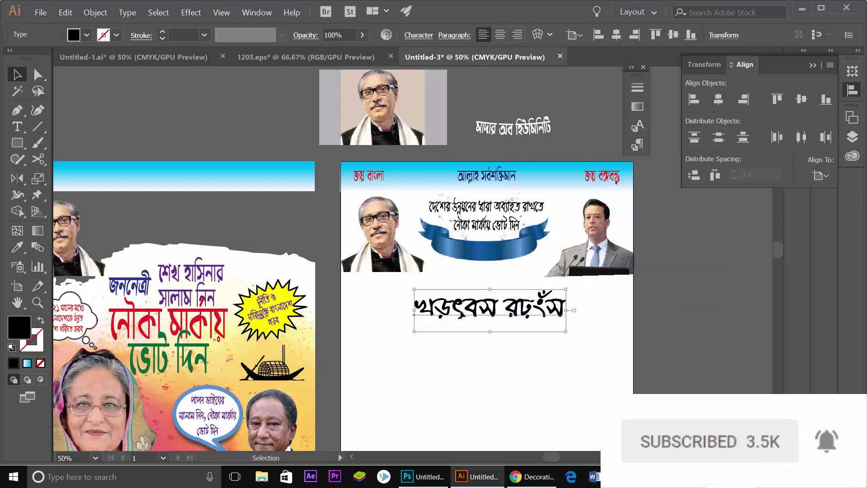
# Retype the placeholder as 'মাদার অব হিউমিনিটি', move it onto the blue ribbon and shrink it
pyautogui.press('t')
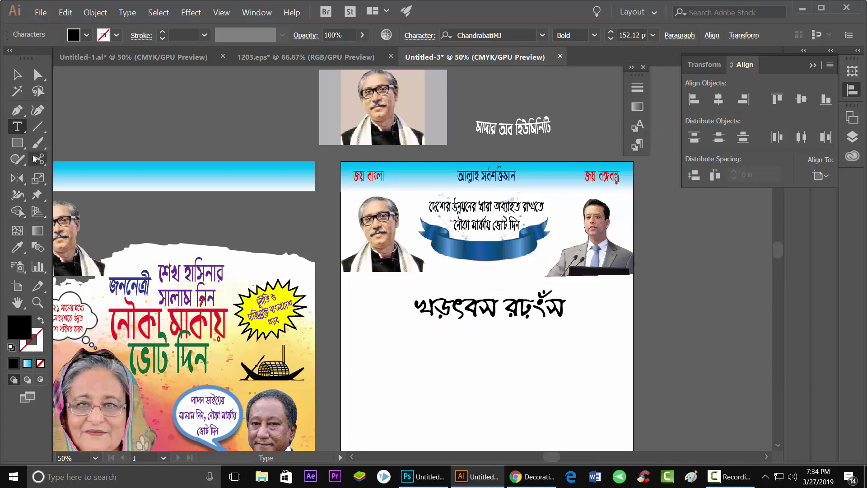
pyautogui.moveTo(419, 311); pyautogui.dragTo(668, 340)
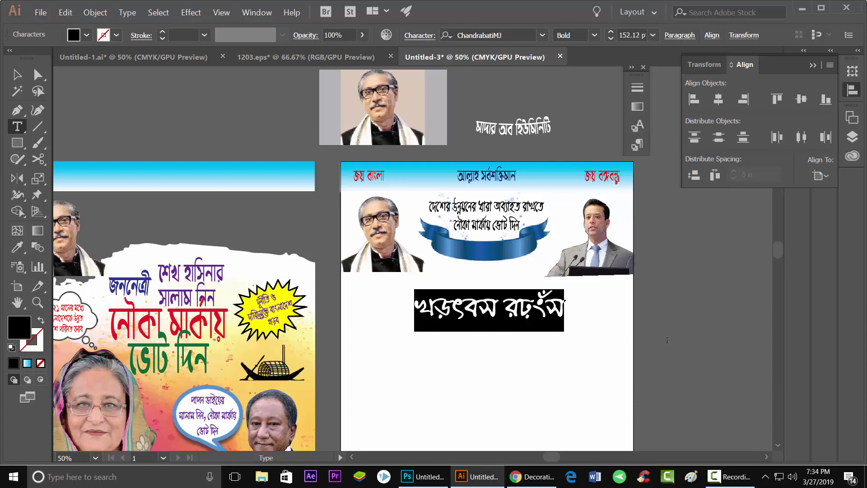
pyautogui.write('মাদার অ')
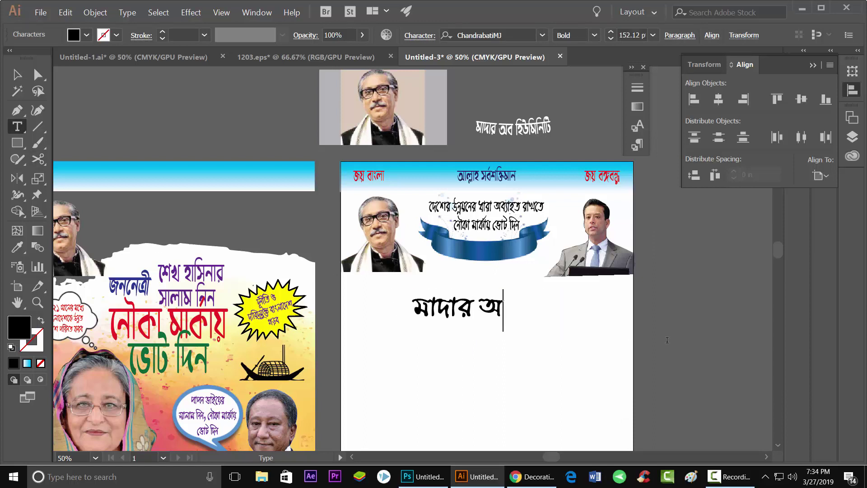
pyautogui.write('ব হিউ')
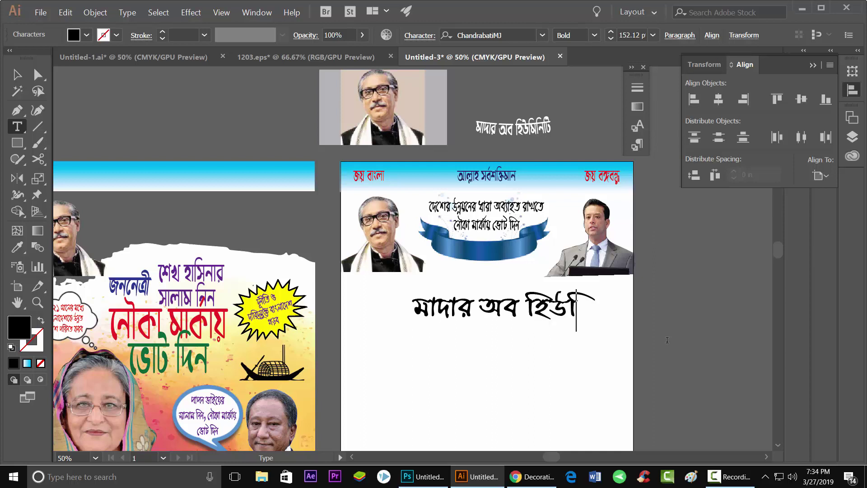
pyautogui.write('মিনিটি')
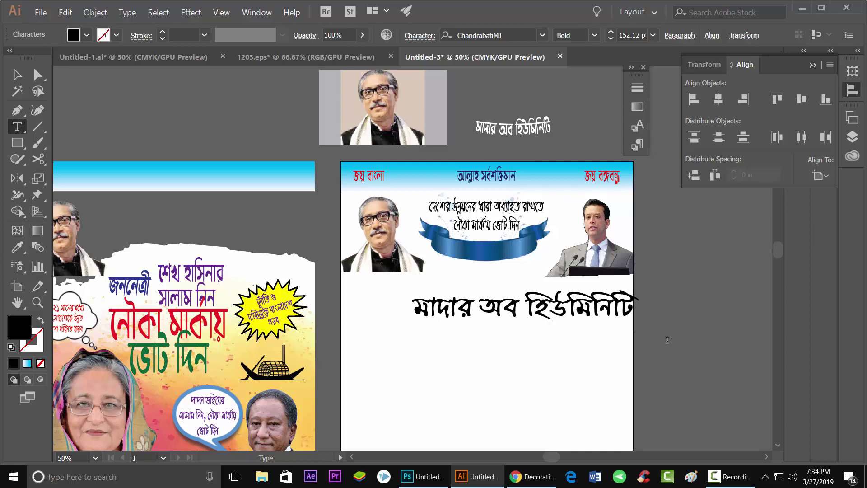
pyautogui.click(26, 80)
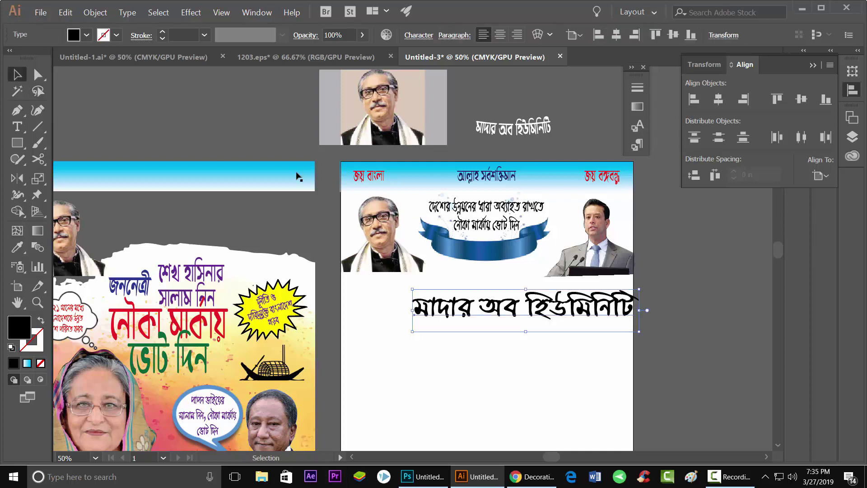
pyautogui.moveTo(503, 311); pyautogui.dragTo(481, 249)
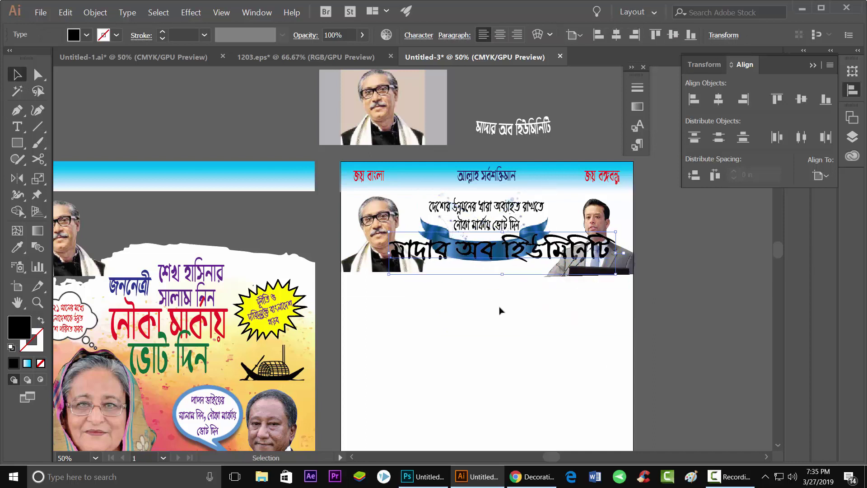
pyautogui.hotkey('ctrl', 'shift', ',')
pyautogui.hotkey('ctrl', 'shift', ',')
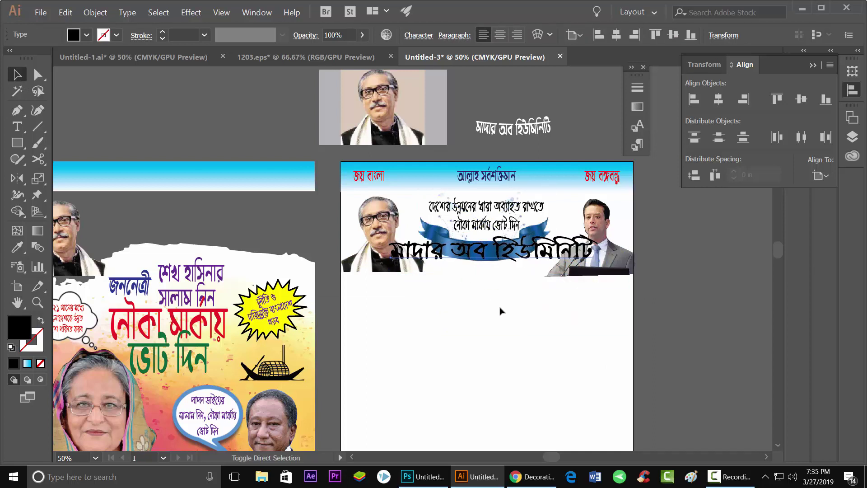
pyautogui.hotkey('ctrl', 'shift', ',')
pyautogui.hotkey('ctrl', 'shift', ',')
pyautogui.hotkey('ctrl', 'shift', ',')
pyautogui.hotkey('ctrl', 'shift', ',')
pyautogui.hotkey('ctrl', 'shift', ',')
pyautogui.hotkey('ctrl', 'shift', ',')
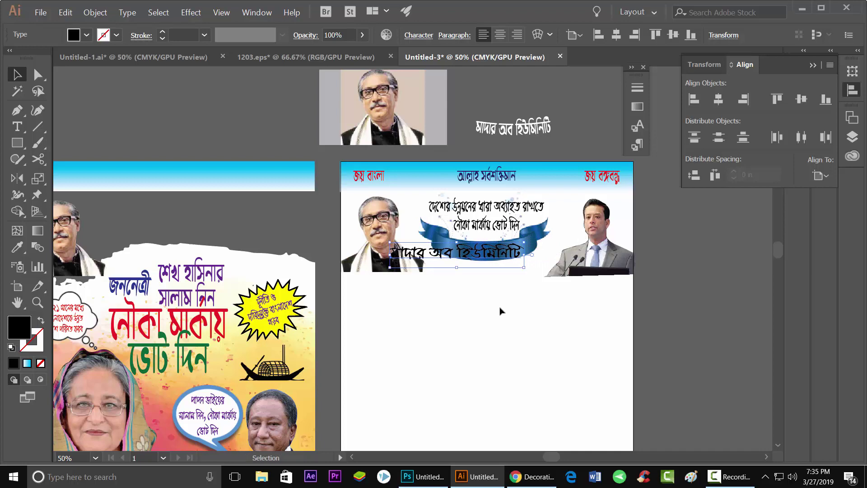
pyautogui.hotkey('ctrl', '1')
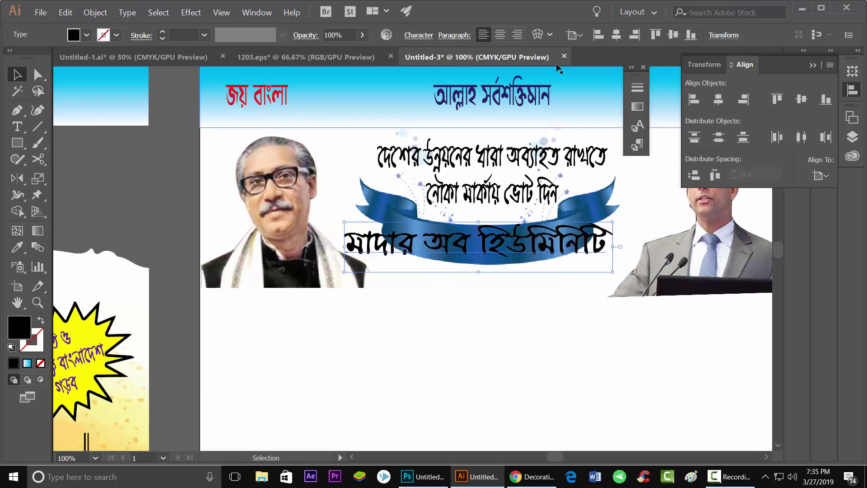
# Change 'মাদার অব হিউমিনিটি' to KumarkhaliMJ and shrink it to fit inside the ribbon
pyautogui.click(19, 130)
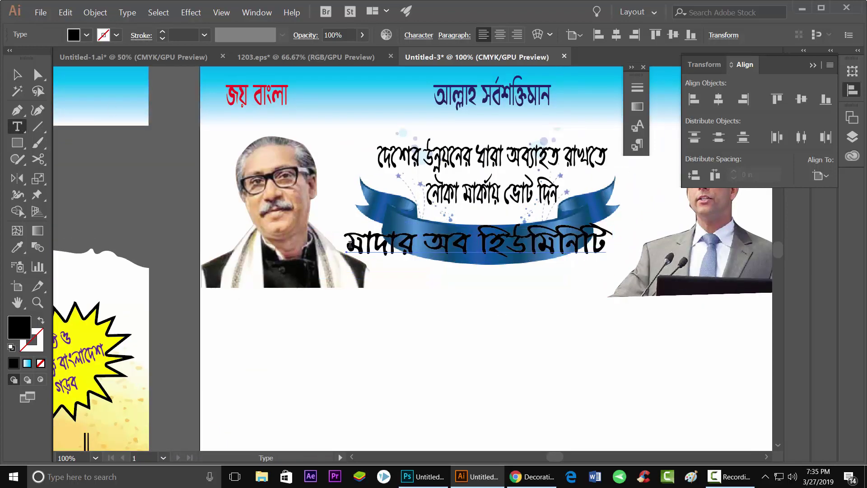
pyautogui.moveTo(351, 244); pyautogui.dragTo(607, 252)
pyautogui.click(530, 31)
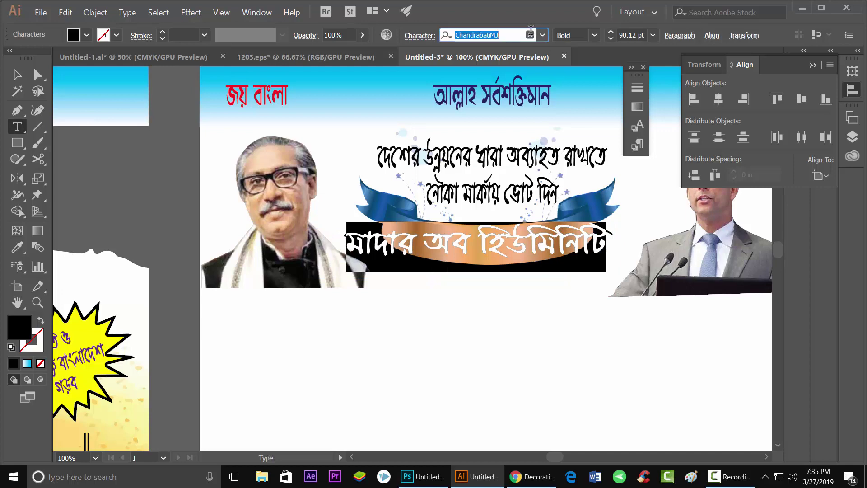
pyautogui.press('BackSpace')
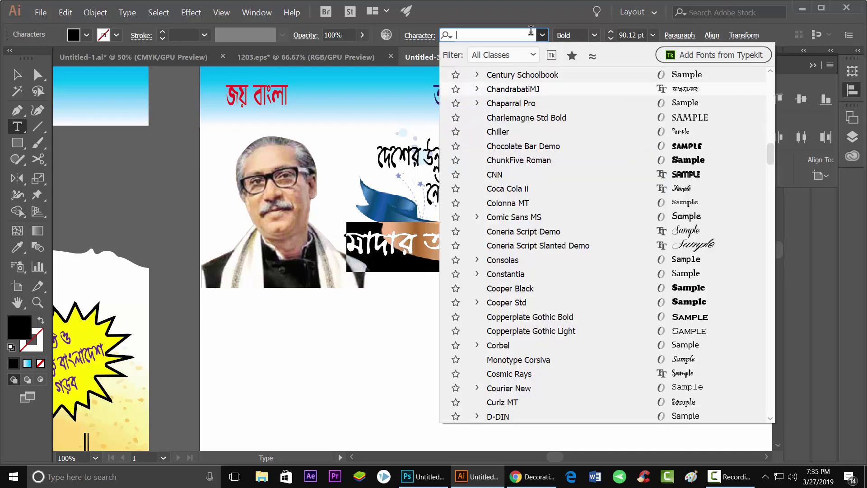
pyautogui.write('kul')
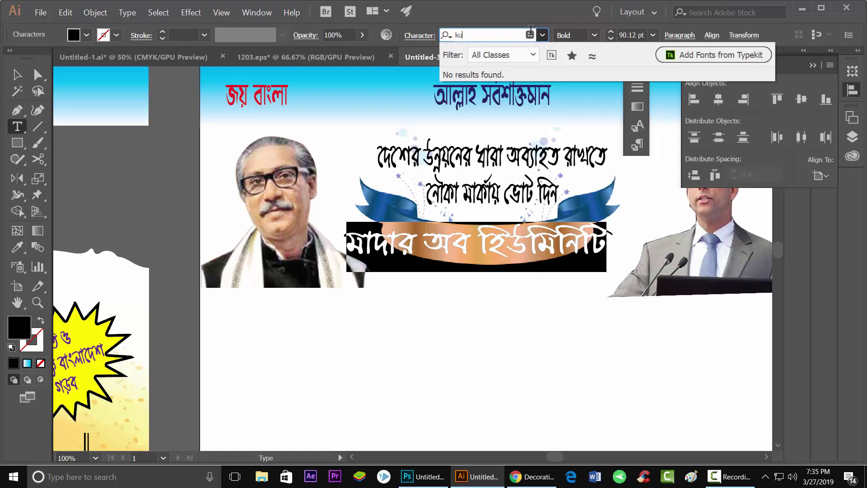
pyautogui.press('BackSpace')
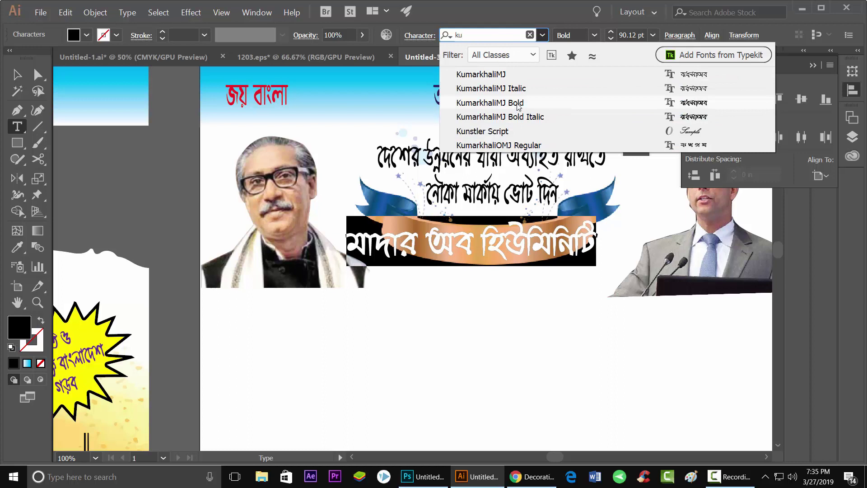
pyautogui.click(519, 106)
pyautogui.click(17, 74)
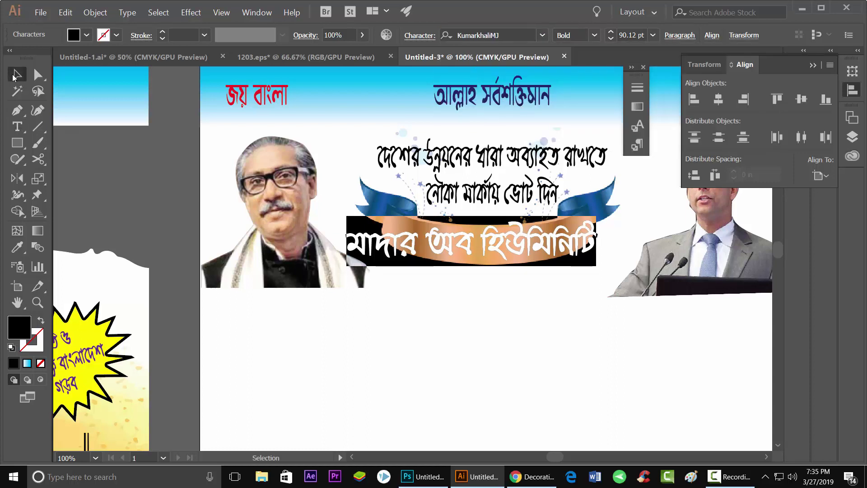
pyautogui.moveTo(595, 265)
pyautogui.mouseDown()
pyautogui.moveTo(564, 260)
pyautogui.moveTo(560, 246)
pyautogui.mouseUp()
# Colour the ribbon title white and nudge it slightly right on the banner
pyautogui.click(86, 36)
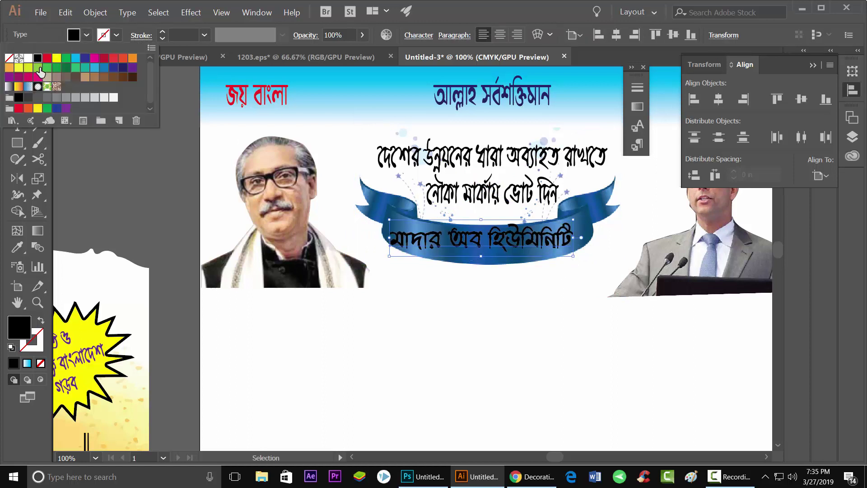
pyautogui.click(28, 59)
pyautogui.click(157, 187)
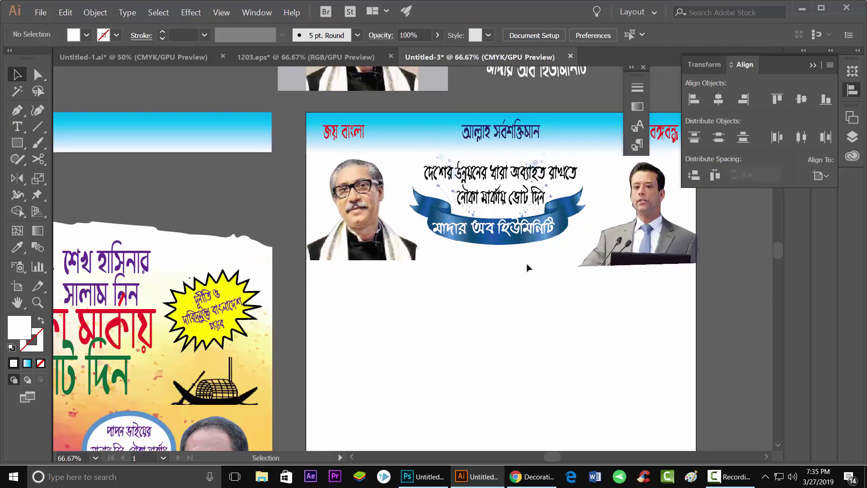
pyautogui.scroll(1, 524, 234)
pyautogui.click(526, 235)
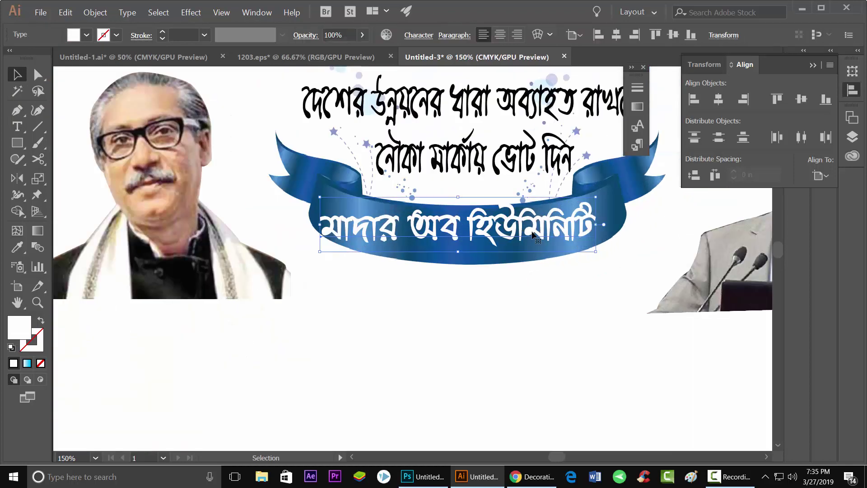
pyautogui.moveTo(555, 233); pyautogui.dragTo(565, 236)
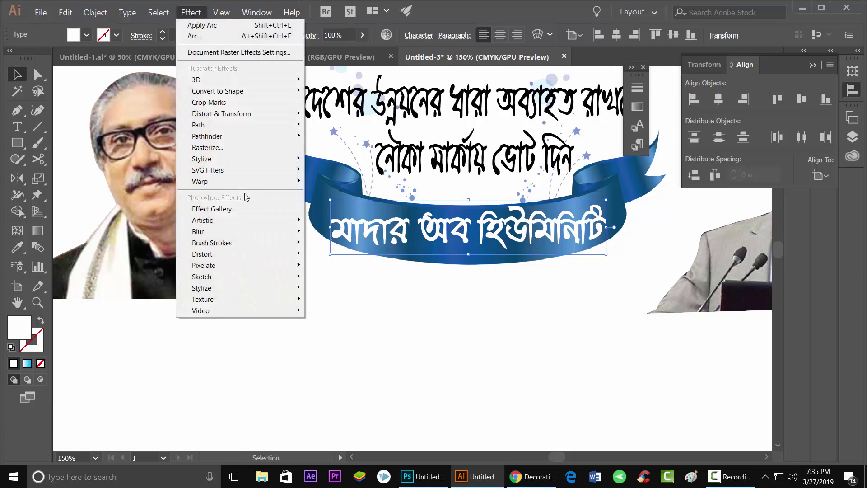
# Apply an Arc warp with -13% bend to the title and raise it slightly
pyautogui.moveTo(200, 181)
pyautogui.click(324, 181)
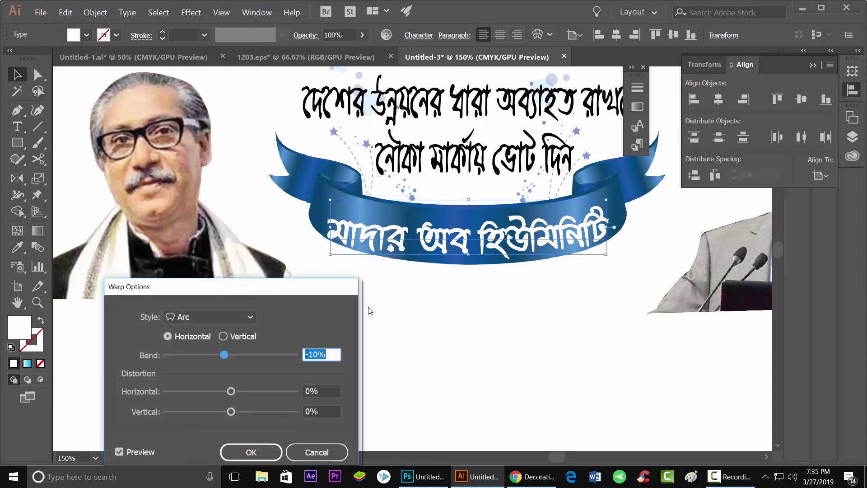
pyautogui.moveTo(289, 286); pyautogui.dragTo(234, 235)
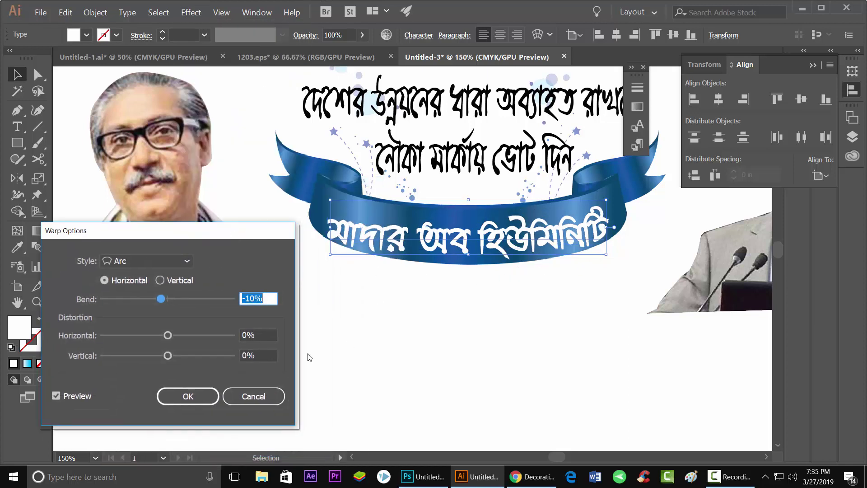
pyautogui.scroll(-1, 267, 299)
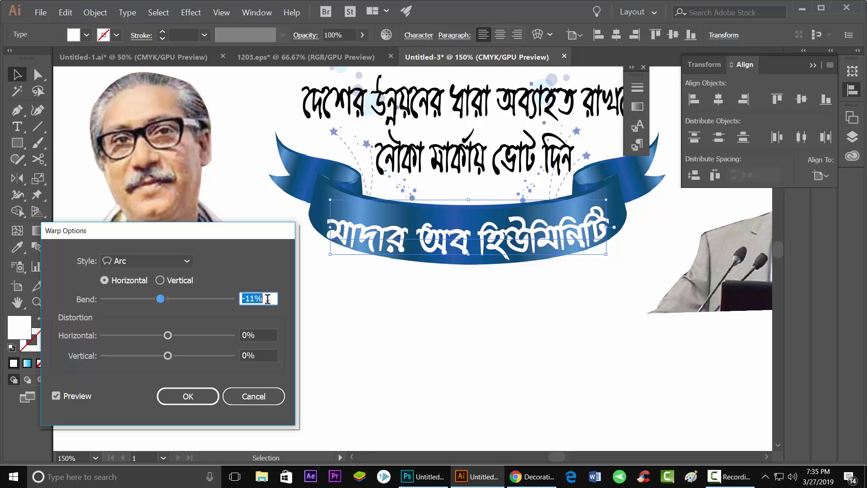
pyautogui.scroll(-1, 268, 299)
pyautogui.scroll(-1, 268, 298)
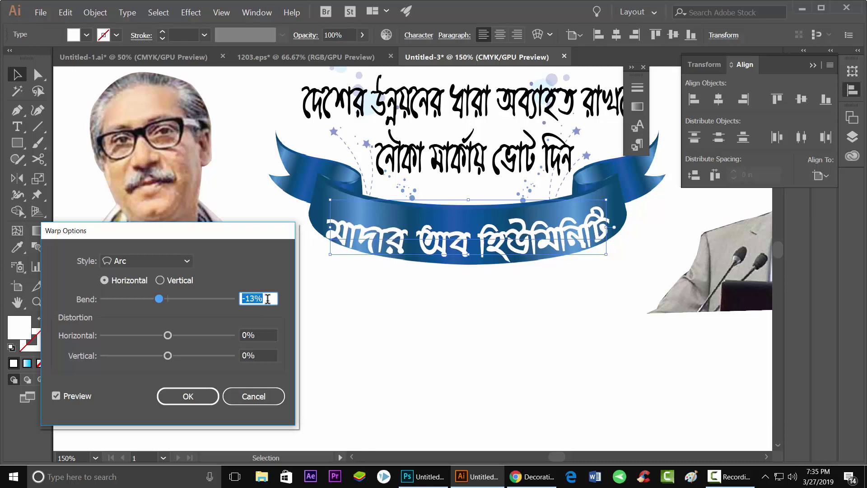
pyautogui.click(188, 396)
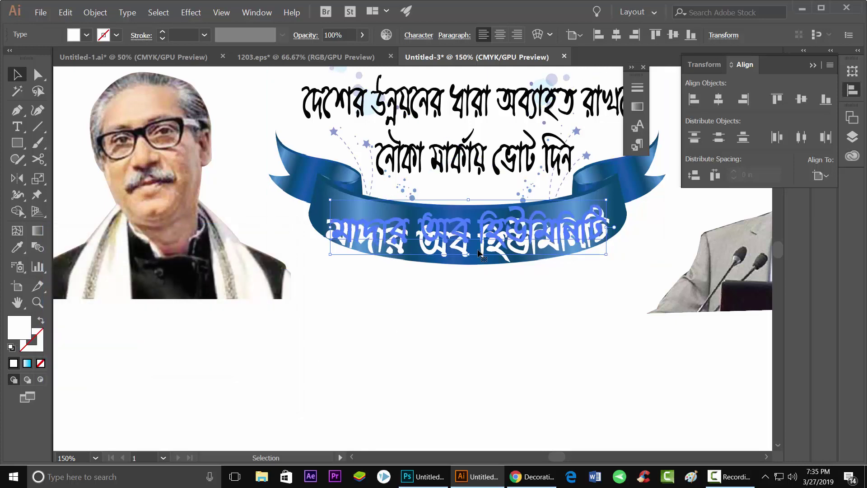
pyautogui.moveTo(480, 254); pyautogui.dragTo(477, 247)
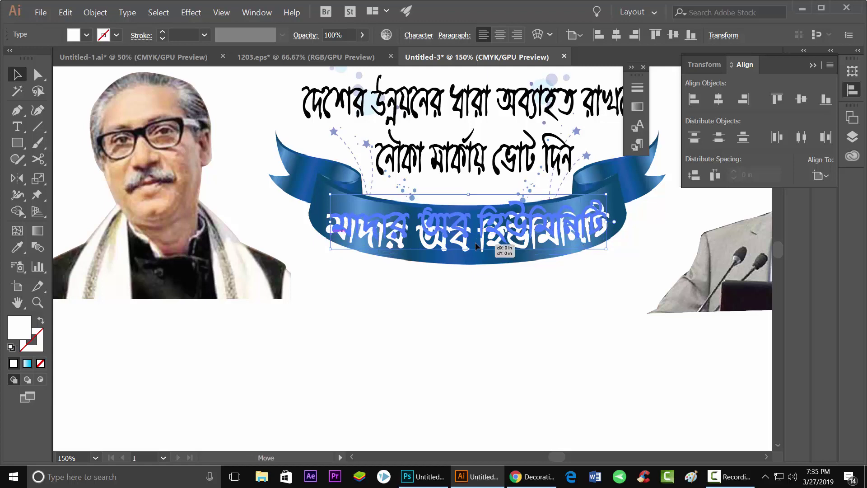
pyautogui.click(518, 285)
# Copy the 'জননেত্রী' text from the old poster onto the new poster
pyautogui.scroll(-3, 524, 231)
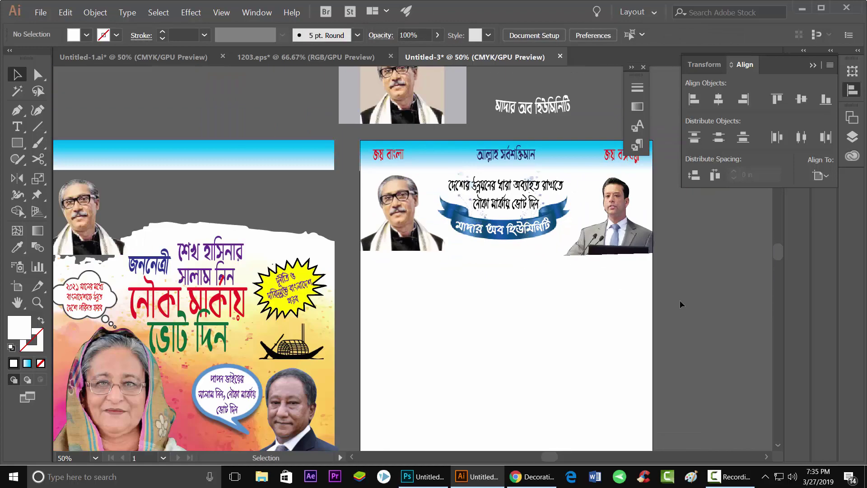
pyautogui.scroll(-1, 666, 275)
pyautogui.scroll(-2, 666, 275)
pyautogui.scroll(1, 578, 252)
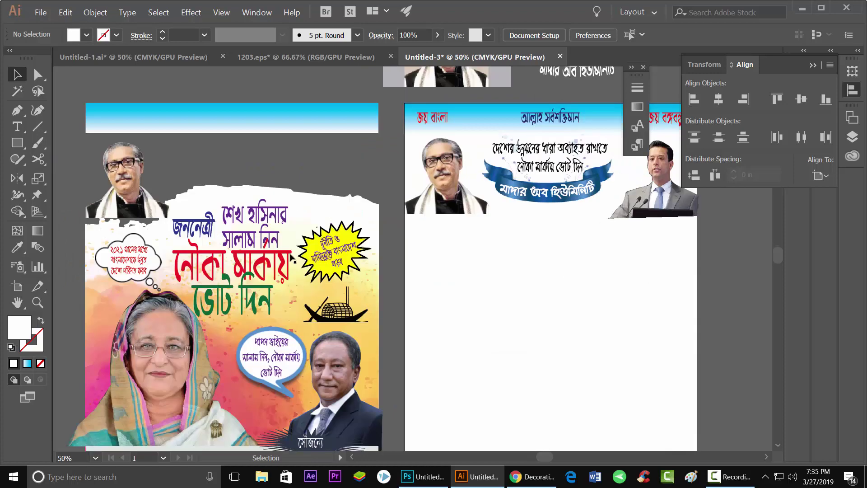
pyautogui.click(189, 226)
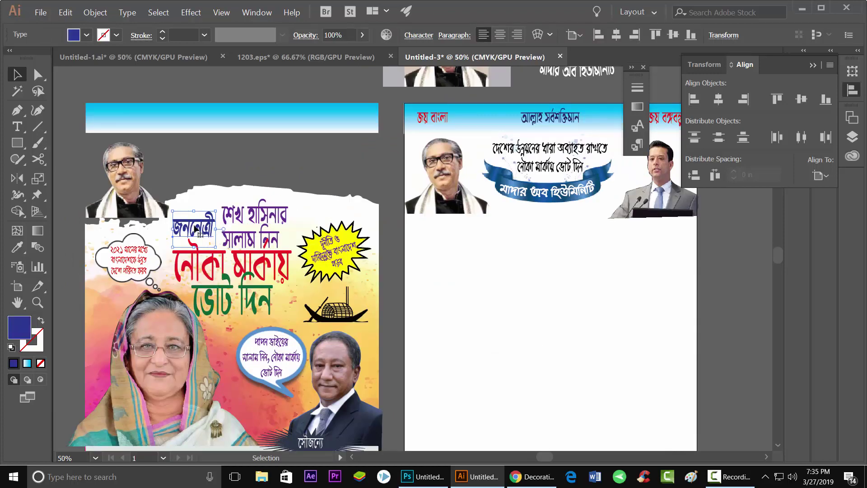
pyautogui.moveTo(195, 228); pyautogui.dragTo(508, 229)
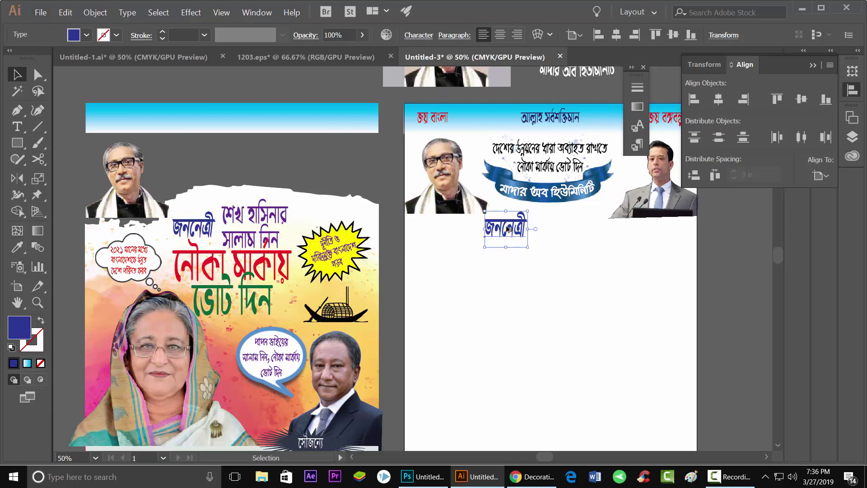
pyautogui.doubleClick(497, 235)
pyautogui.hotkey('ctrl', 'a')
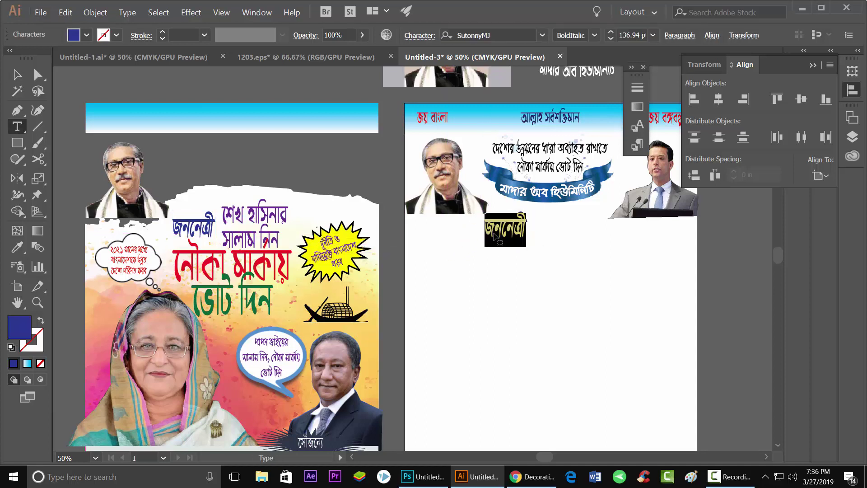
pyautogui.click(17, 75)
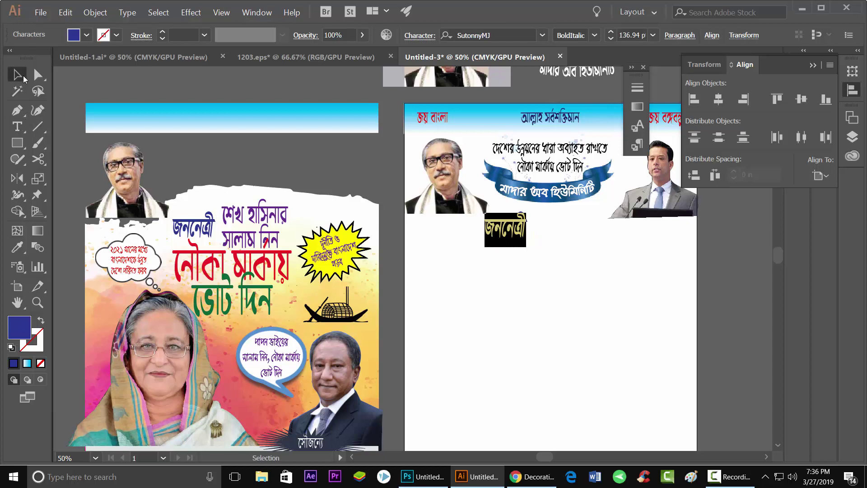
# Copy the two-line 'শেখ হাসিনার সালাম নিন' headline over and align it beside 'জননেত্রী'
pyautogui.click(261, 224)
pyautogui.doubleClick(261, 225)
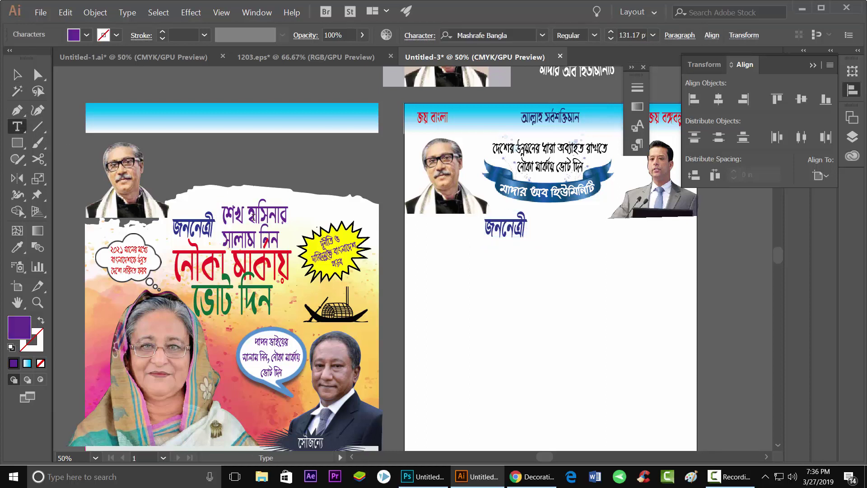
pyautogui.click(17, 75)
pyautogui.moveTo(260, 222)
pyautogui.mouseDown()
pyautogui.moveTo(594, 236)
pyautogui.moveTo(568, 225)
pyautogui.mouseUp()
pyautogui.hotkey('ctrl', '+')
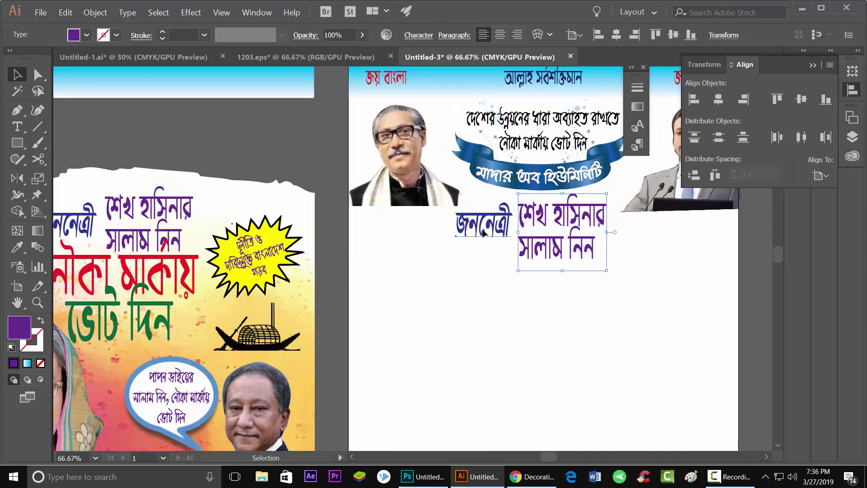
pyautogui.moveTo(484, 233); pyautogui.dragTo(484, 234)
pyautogui.click(694, 258)
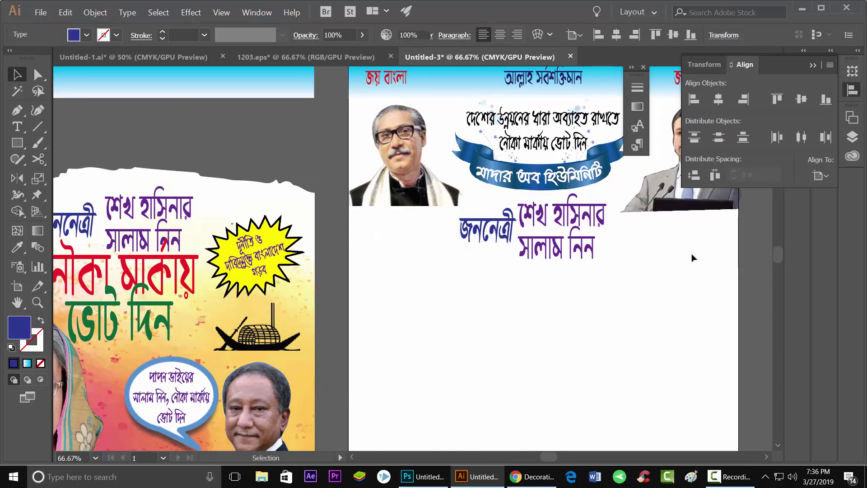
pyautogui.hotkey('ctrl', '-')
pyautogui.hotkey('ctrl', '-')
# Copy the 'নৌকা মার্কায় ভোট দিন' headline onto the new poster below the greeting
pyautogui.hotkey('ctrl', '+')
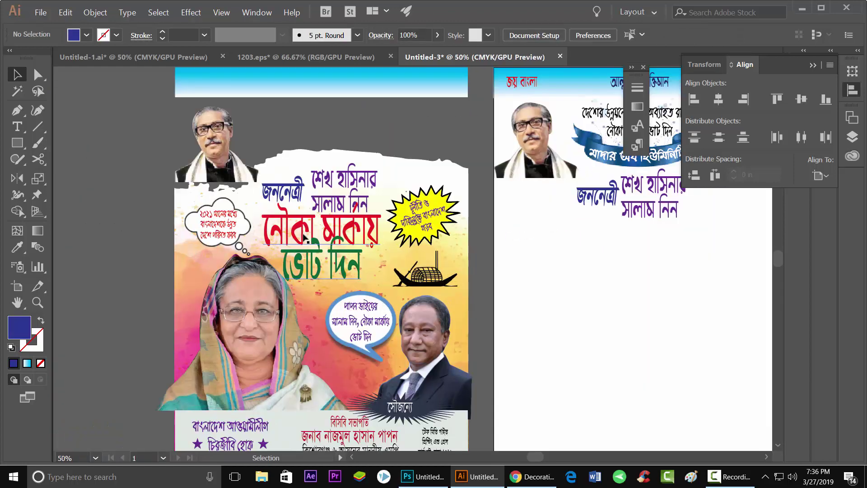
pyautogui.moveTo(305, 239); pyautogui.dragTo(618, 256)
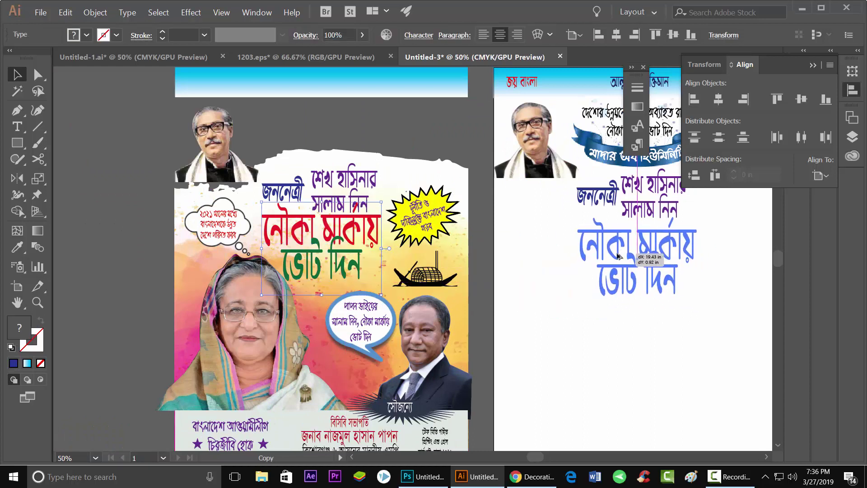
pyautogui.moveTo(618, 256); pyautogui.dragTo(625, 258)
pyautogui.press('t')
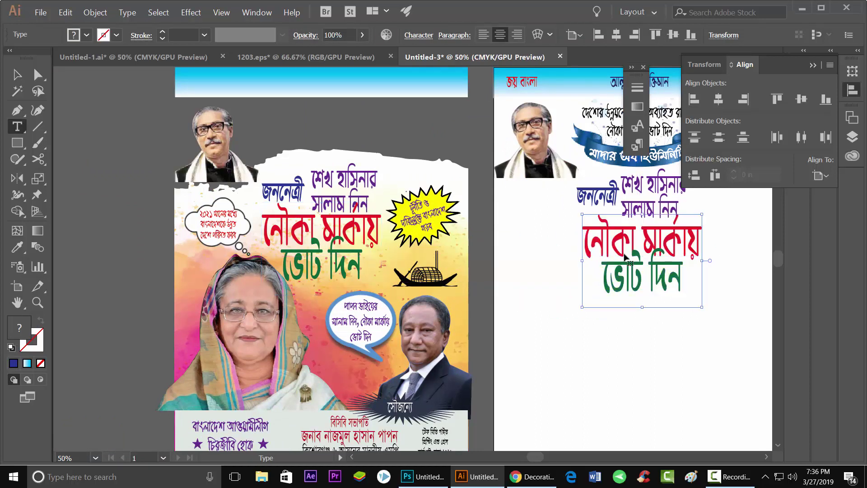
pyautogui.tripleClick(626, 257)
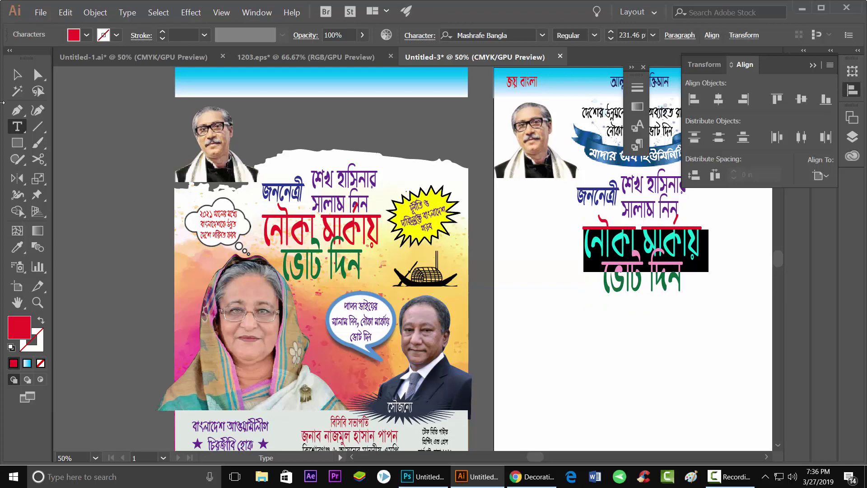
pyautogui.click(17, 75)
pyautogui.click(783, 367)
# Fit the artboard in view, select the old poster's clipped group and open the File menu
pyautogui.hotkey('ctrl', '0')
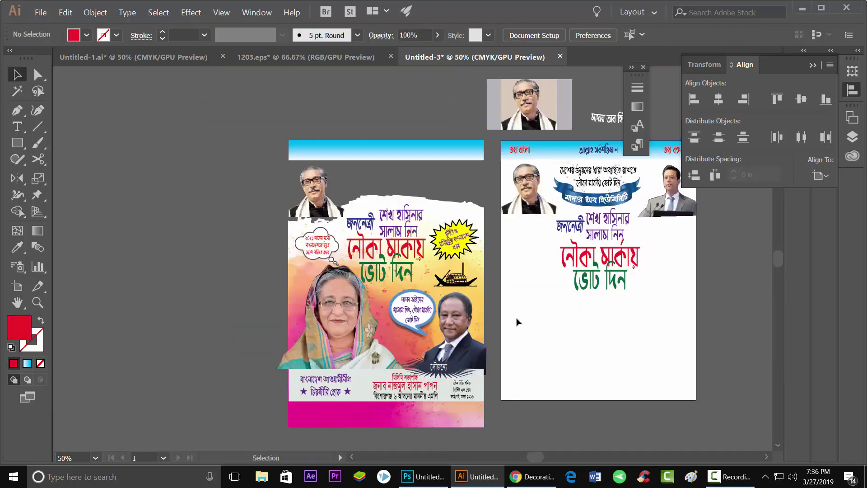
pyautogui.scroll(1, 704, 258)
pyautogui.scroll(1, 704, 259)
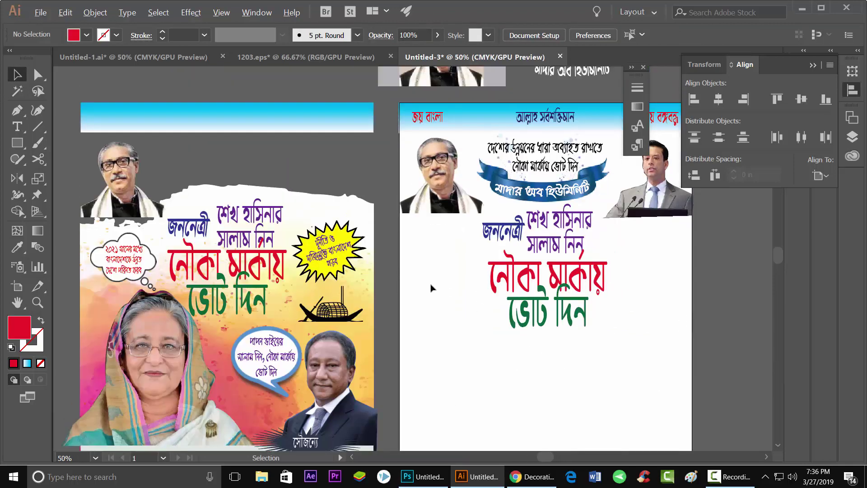
pyautogui.scroll(-1, 431, 287)
pyautogui.scroll(-1, 497, 316)
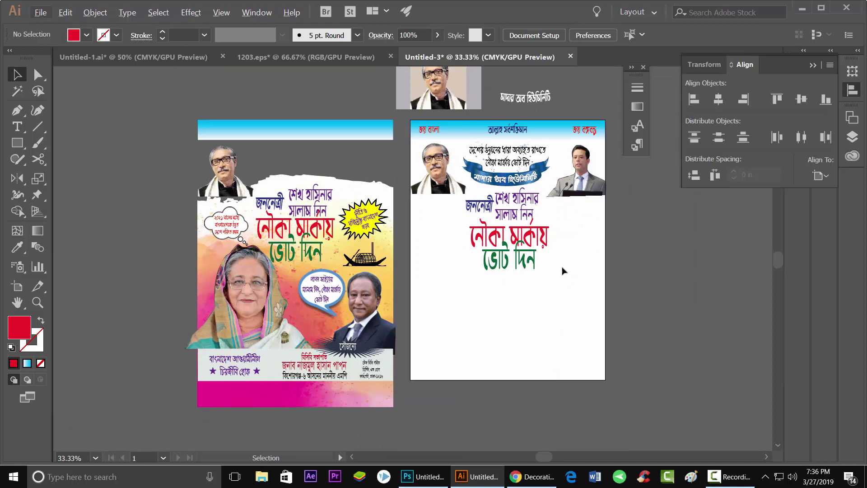
pyautogui.scroll(1, 395, 276)
pyautogui.scroll(1, 427, 317)
pyautogui.scroll(-1, 427, 320)
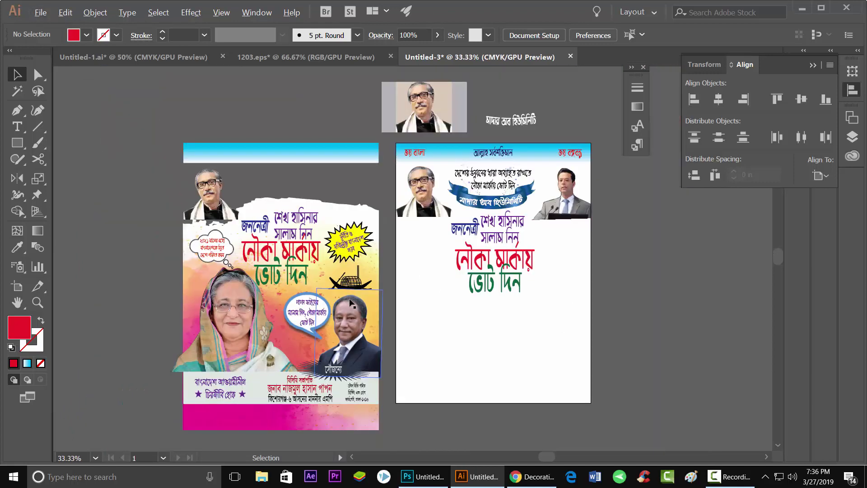
pyautogui.click(192, 284)
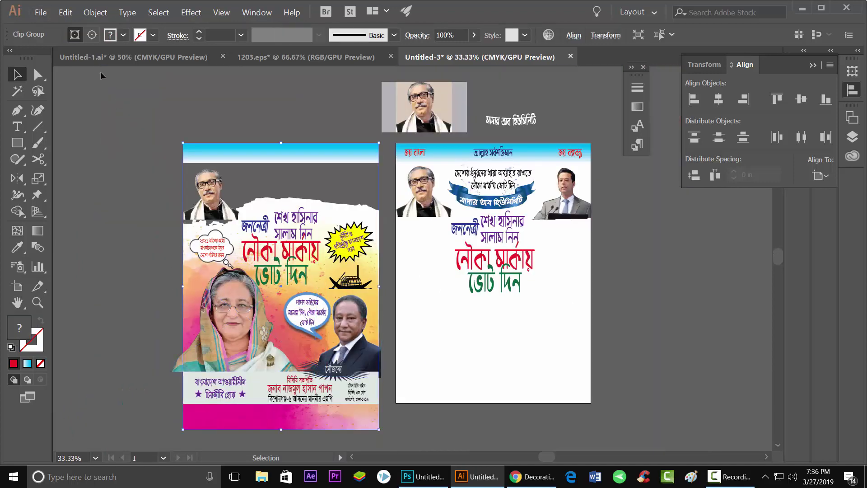
pyautogui.click(41, 13)
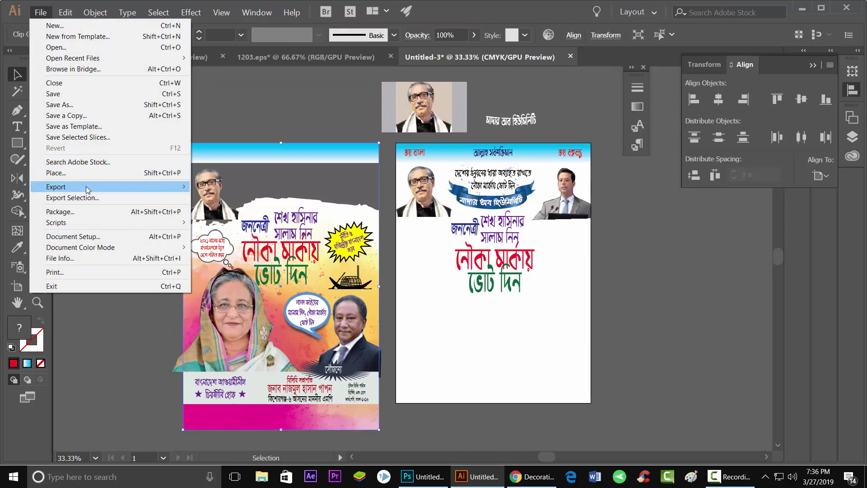
pyautogui.moveTo(56, 186)
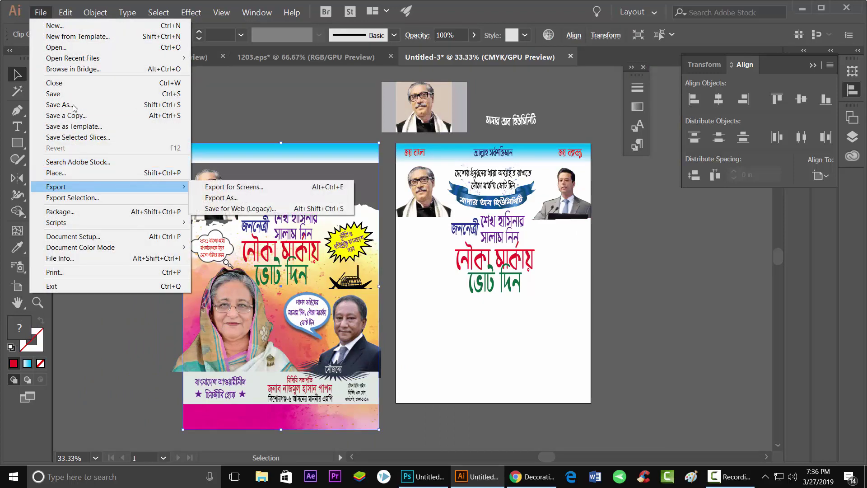
# Try opening the holi splash background zip, dismiss the unknown-format error, and launch File Explorer
pyautogui.click(72, 48)
pyautogui.scroll(-3, 549, 283)
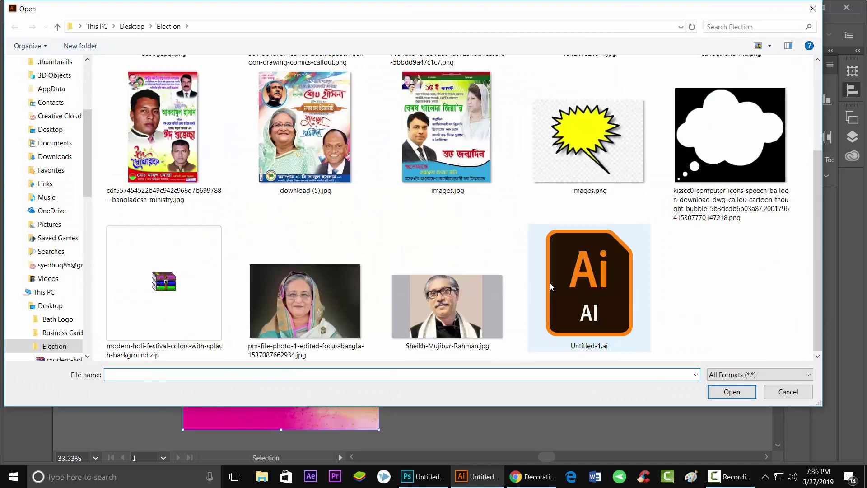
pyautogui.click(162, 281)
pyautogui.press('Escape')
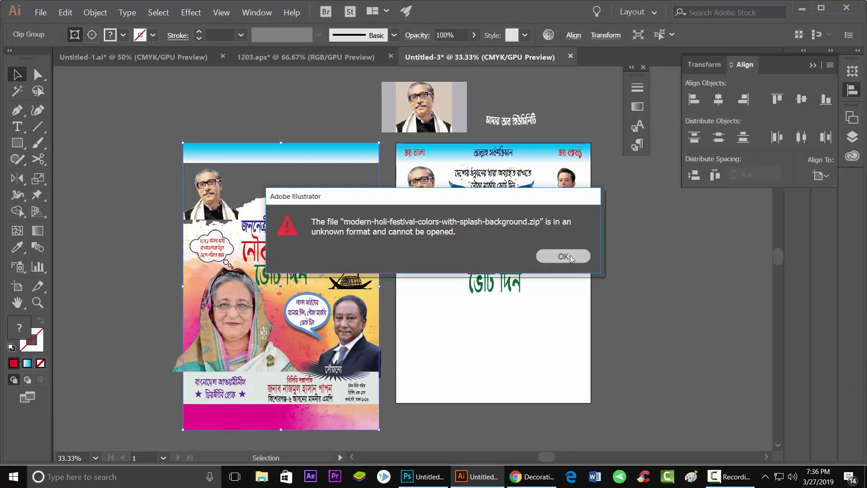
pyautogui.click(570, 256)
pyautogui.click(261, 478)
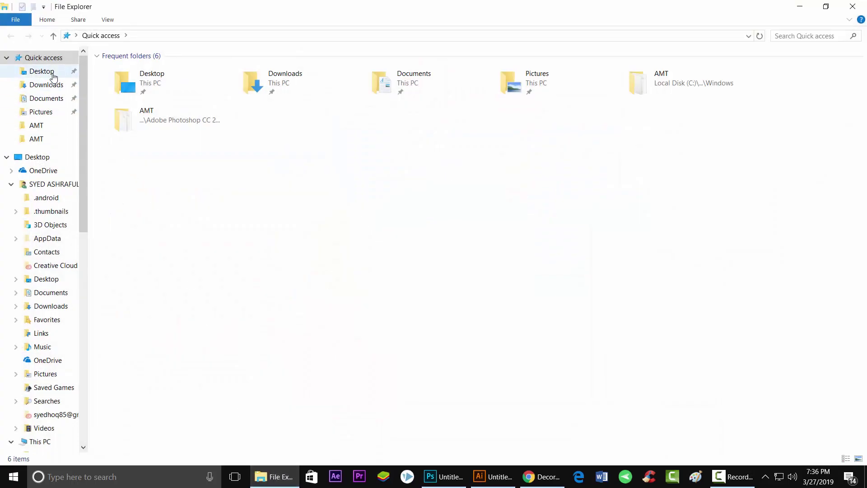
# Open 1203.eps from the holi splash background zip in the Desktop Election folder
pyautogui.click(74, 73)
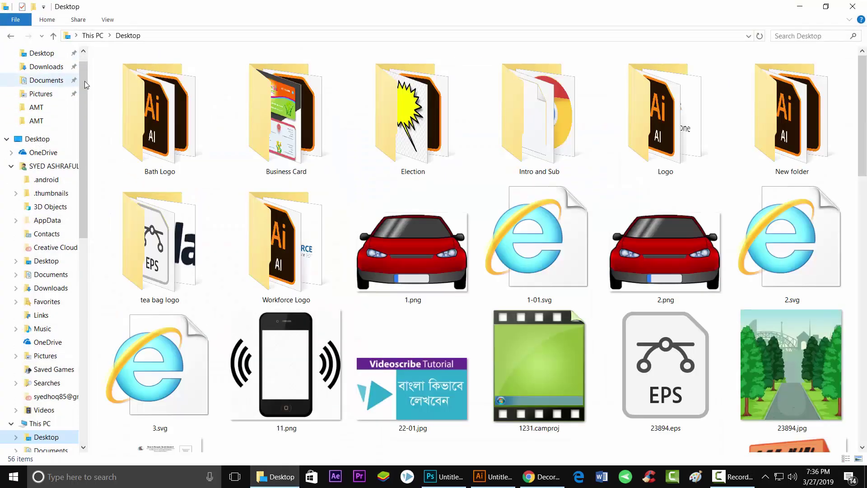
pyautogui.doubleClick(389, 129)
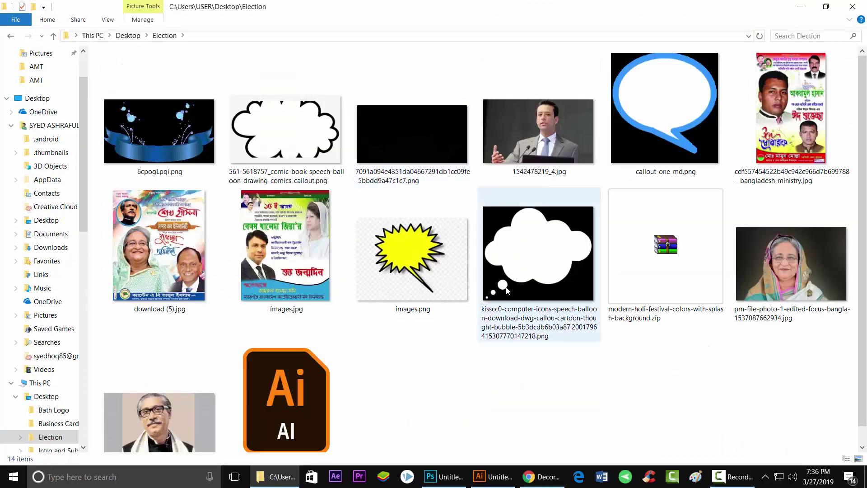
pyautogui.doubleClick(651, 240)
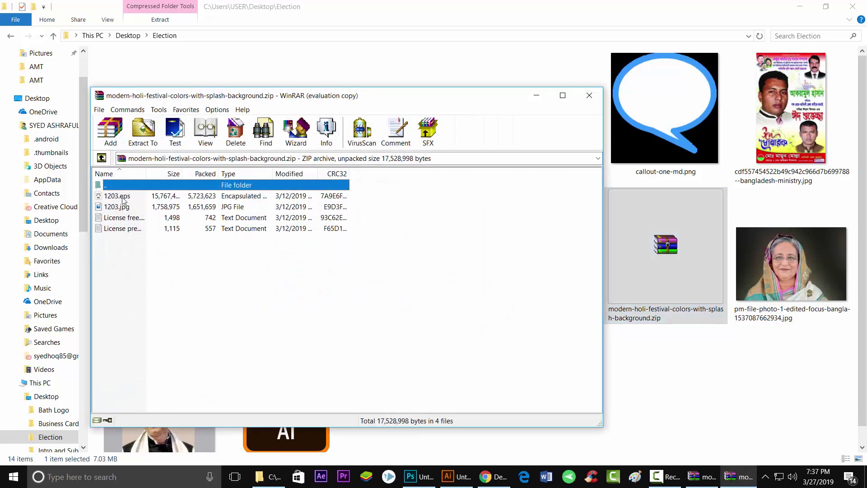
pyautogui.click(425, 219)
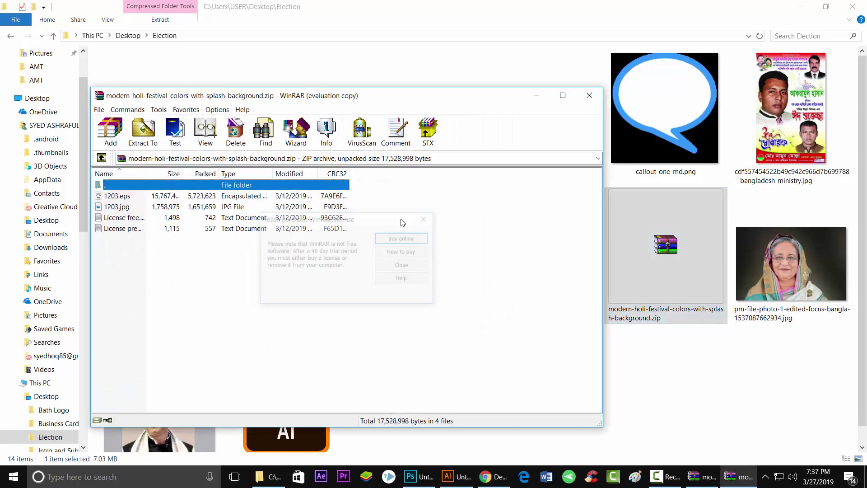
pyautogui.doubleClick(120, 198)
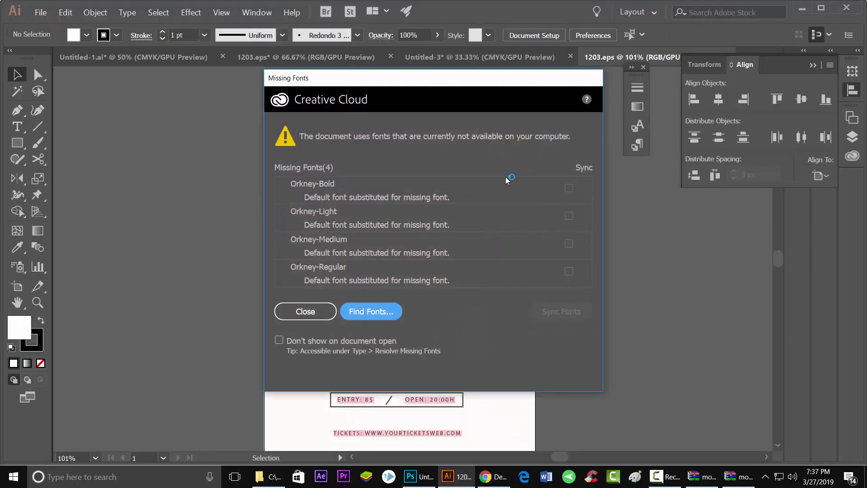
# Dismiss the missing-fonts warning and delete the flyer's text group, keeping the watercolour background
pyautogui.click(305, 312)
pyautogui.scroll(2, 482, 270)
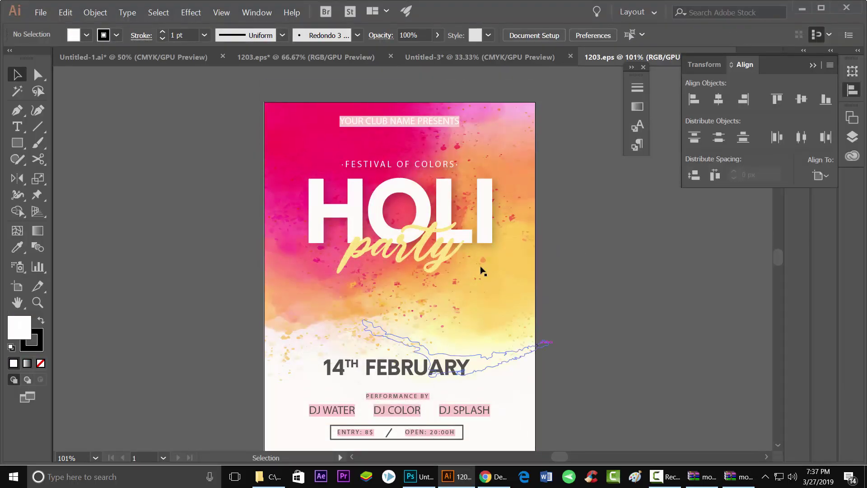
pyautogui.scroll(-3, 482, 270)
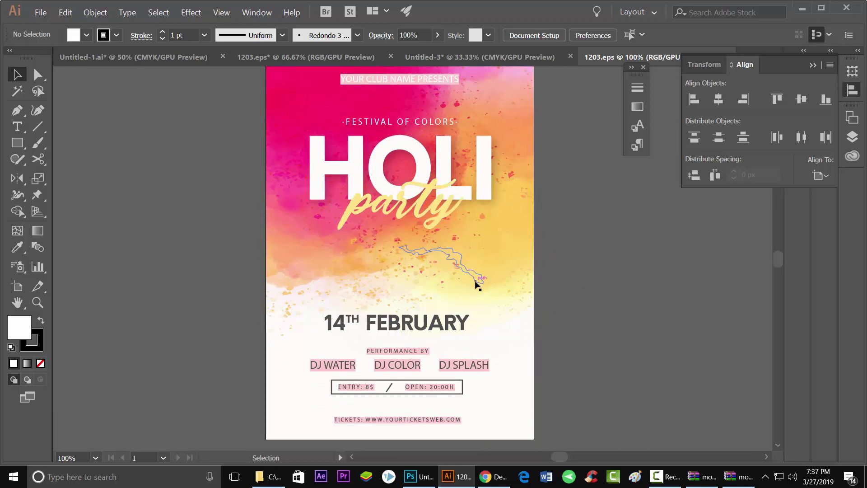
pyautogui.hotkey('ctrl', '-')
pyautogui.click(459, 217)
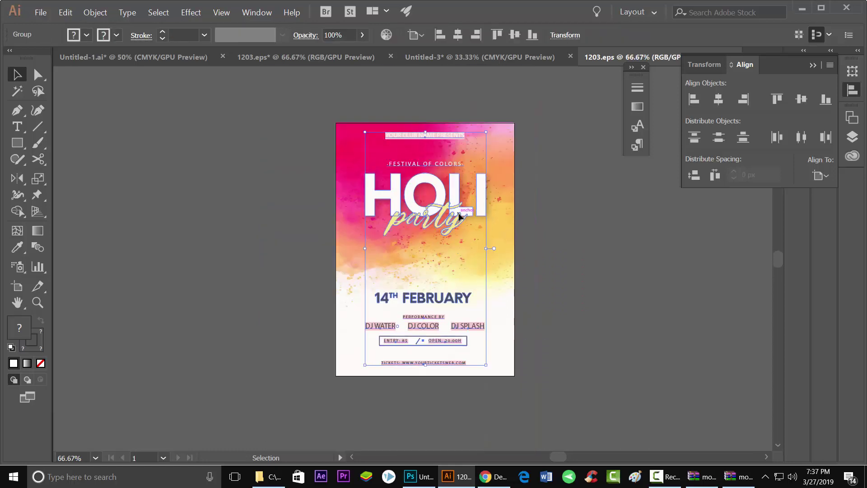
pyautogui.press('Delete')
# Drag the watercolour background clip group over to the Untitled-3 election poster tab
pyautogui.moveTo(344, 121)
pyautogui.mouseDown()
pyautogui.moveTo(171, 83)
pyautogui.moveTo(176, 58)
pyautogui.mouseUp()
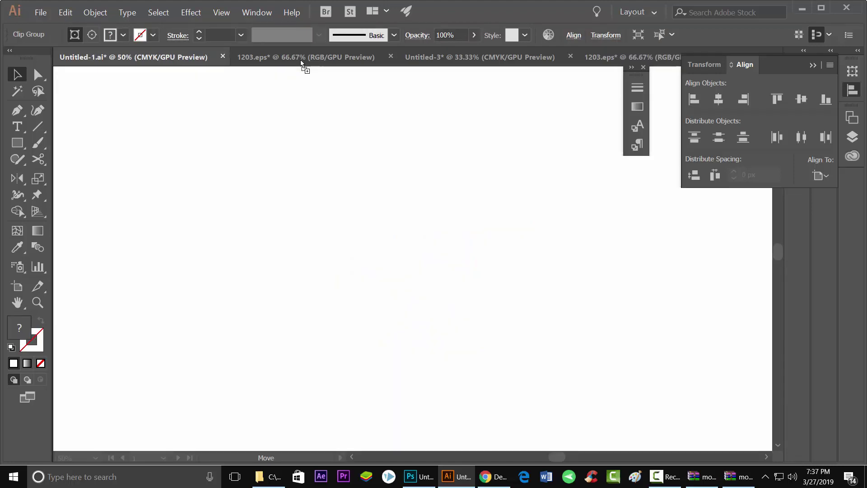
pyautogui.moveTo(301, 63); pyautogui.dragTo(319, 65)
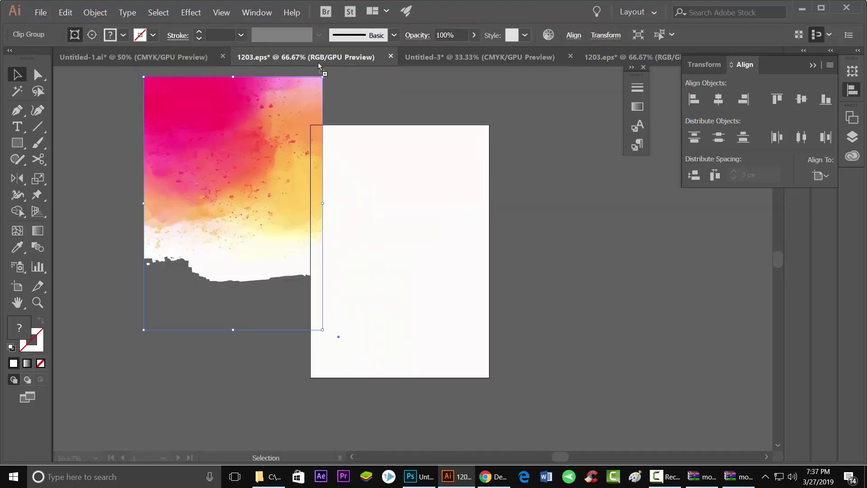
pyautogui.moveTo(436, 61); pyautogui.dragTo(442, 58)
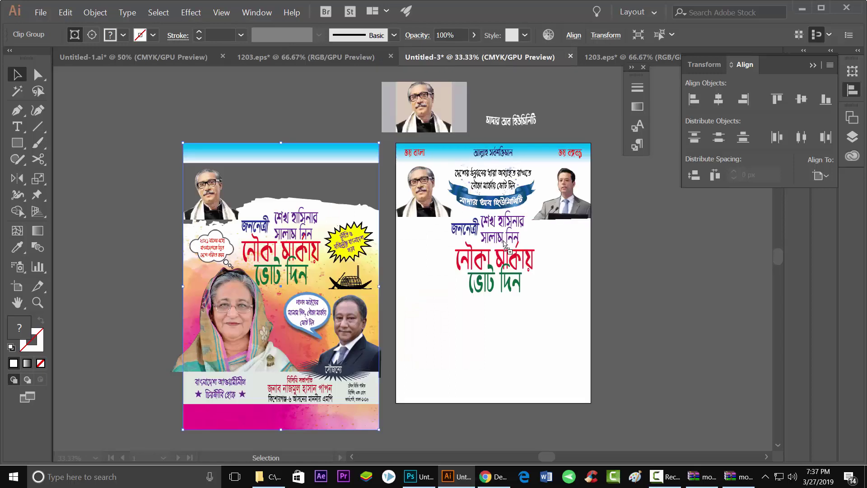
# Drop the watercolour background into Untitled-3, align it to the artboard's top-left, and enlarge it
pyautogui.moveTo(582, 353); pyautogui.dragTo(582, 353)
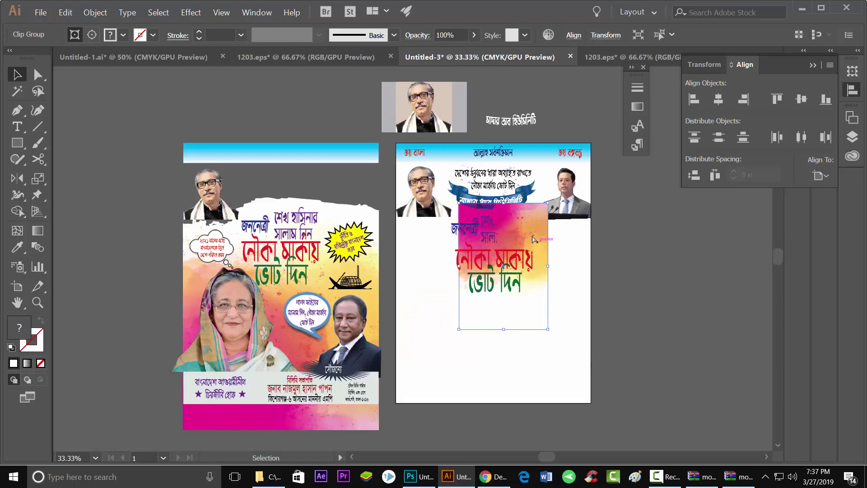
pyautogui.moveTo(535, 239); pyautogui.dragTo(477, 186)
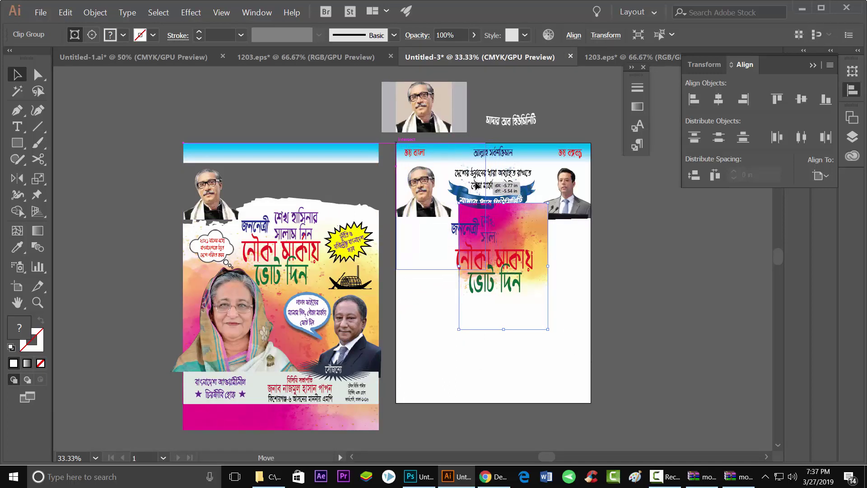
pyautogui.moveTo(488, 225); pyautogui.dragTo(488, 224)
pyautogui.moveTo(486, 269)
pyautogui.mouseDown()
pyautogui.moveTo(570, 402)
pyautogui.moveTo(591, 416)
pyautogui.moveTo(592, 403)
pyautogui.moveTo(586, 411)
pyautogui.mouseUp()
# Stretch the background down to the artboard's bottom edge and check the fit
pyautogui.scroll(3, 542, 402)
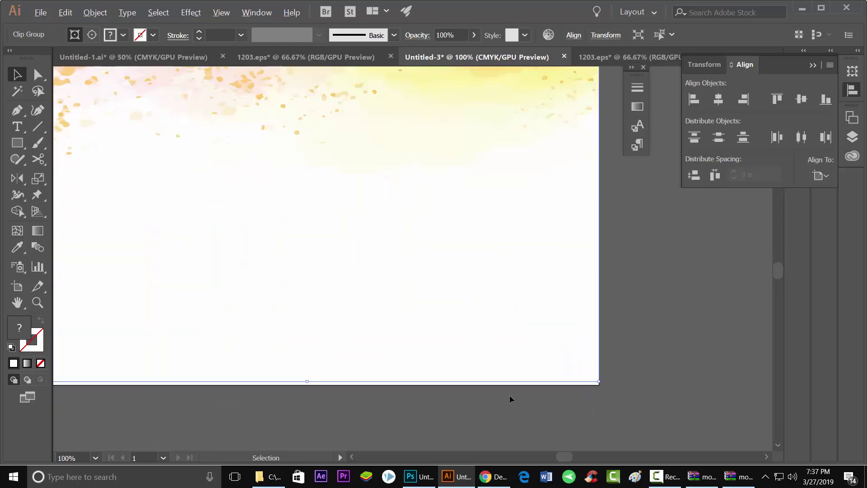
pyautogui.scroll(1, 509, 397)
pyautogui.scroll(2, 320, 391)
pyautogui.moveTo(264, 371); pyautogui.dragTo(264, 380)
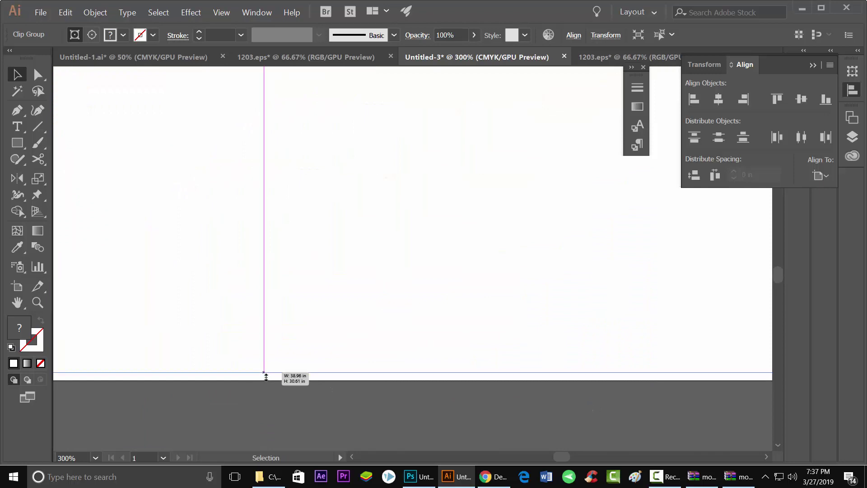
pyautogui.scroll(-5, 585, 356)
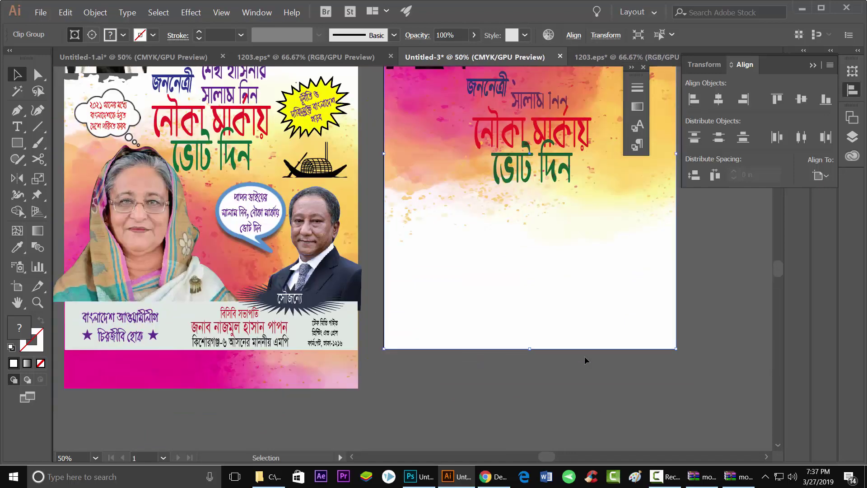
pyautogui.scroll(2, 601, 382)
pyautogui.scroll(2, 660, 381)
pyautogui.scroll(-1, 659, 368)
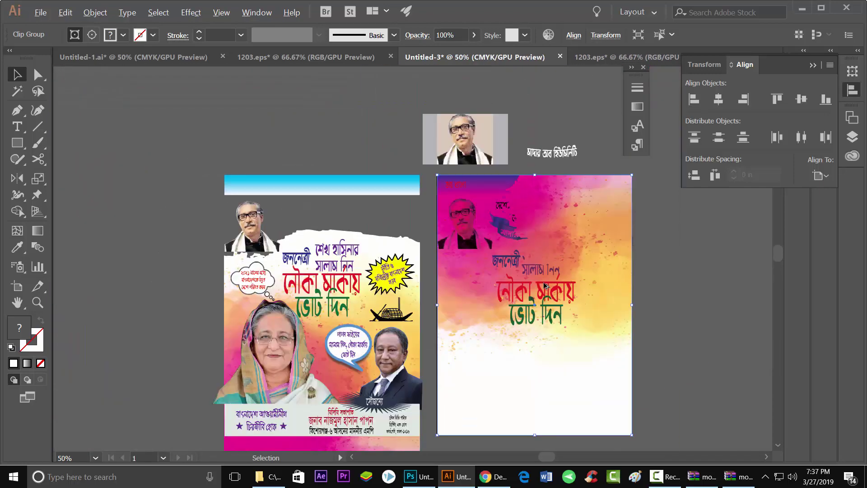
pyautogui.scroll(-1, 633, 352)
pyautogui.scroll(1, 562, 262)
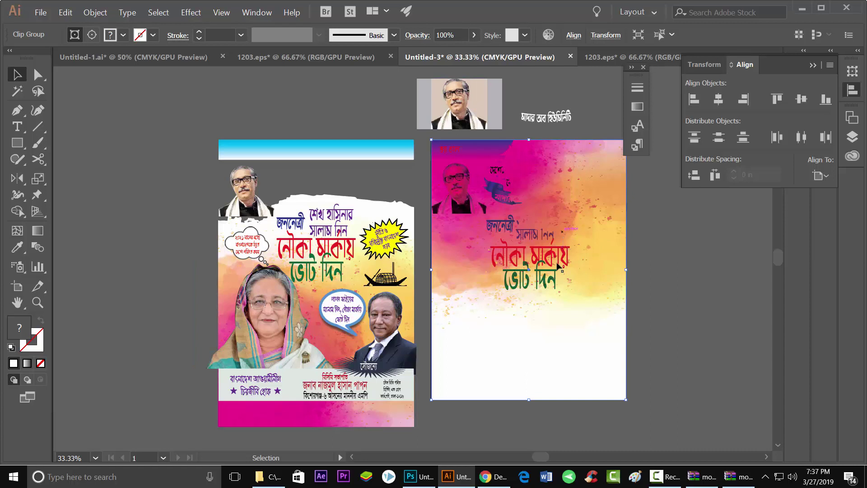
# Reflect the watercolour background across the horizontal axis so it flips upside down
pyautogui.rightClick(600, 277)
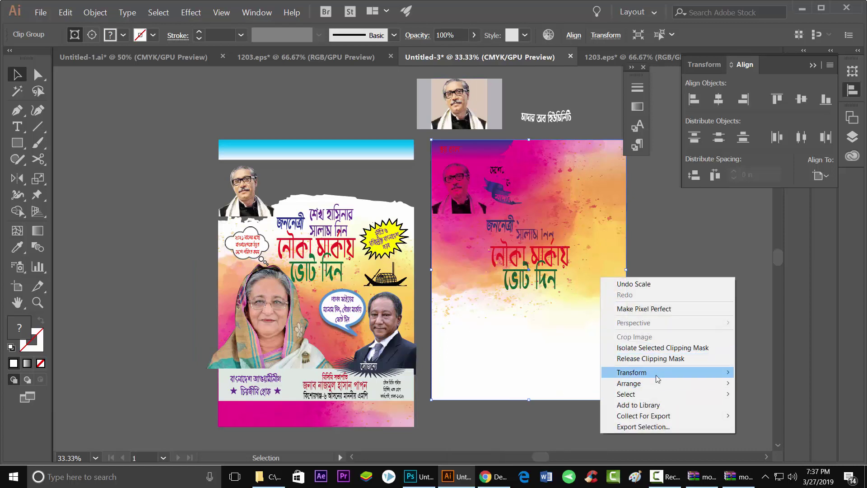
pyautogui.moveTo(632, 372)
pyautogui.click(516, 408)
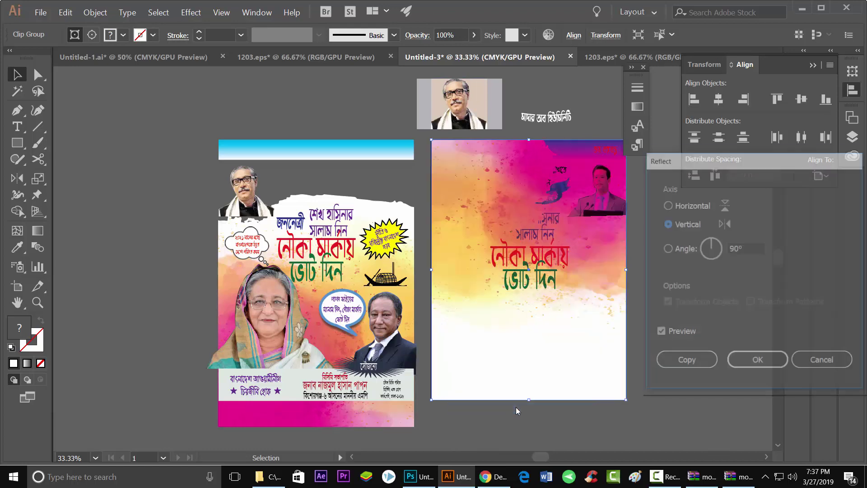
pyautogui.click(693, 209)
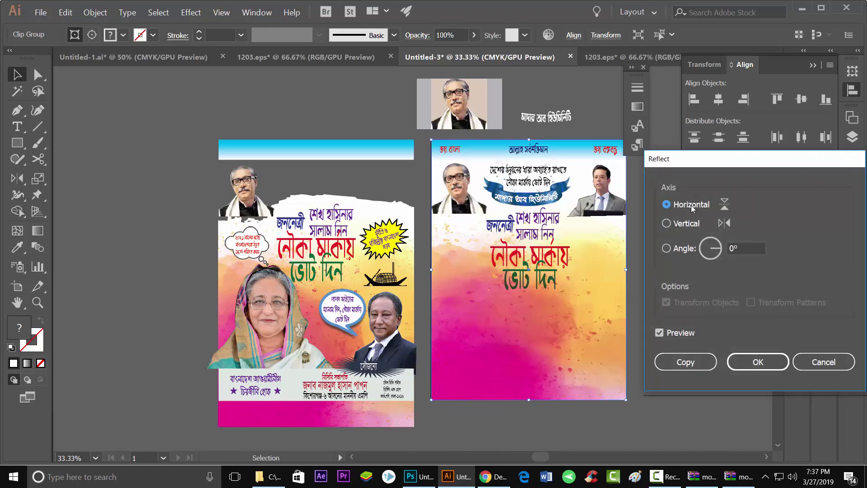
pyautogui.click(758, 362)
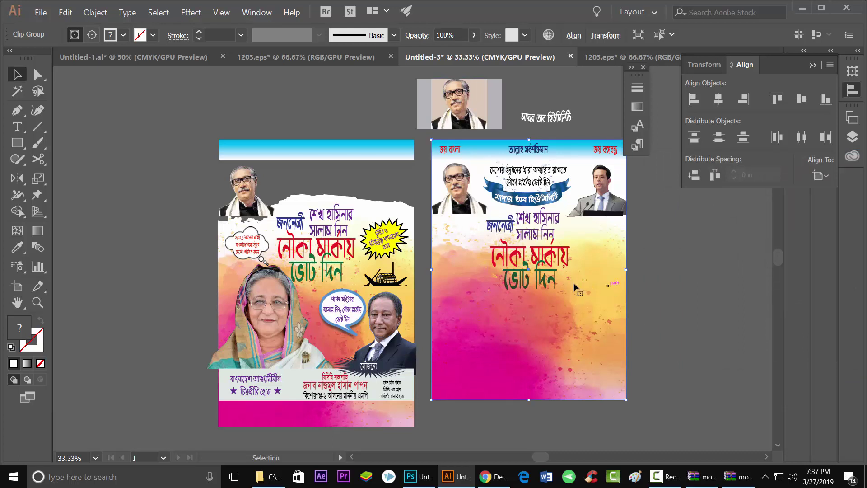
# Reselect the second poster's background, trying Ctrl to select inside the group, then deselect
pyautogui.click(672, 305)
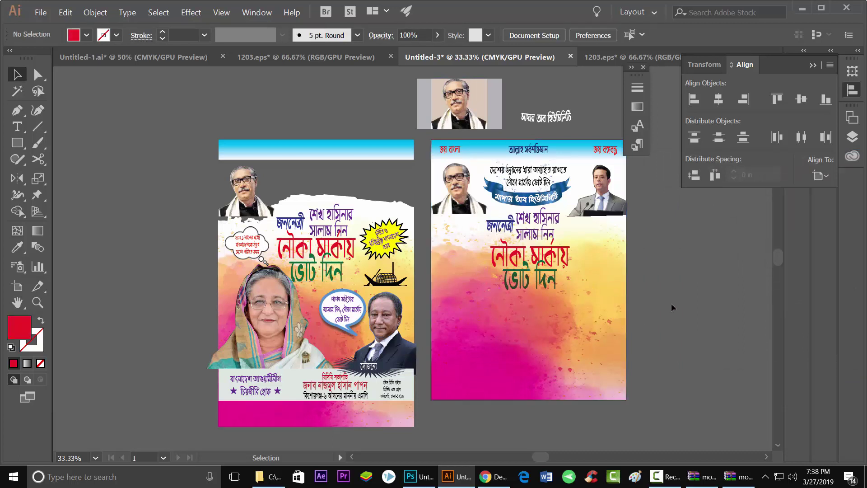
pyautogui.click(553, 265)
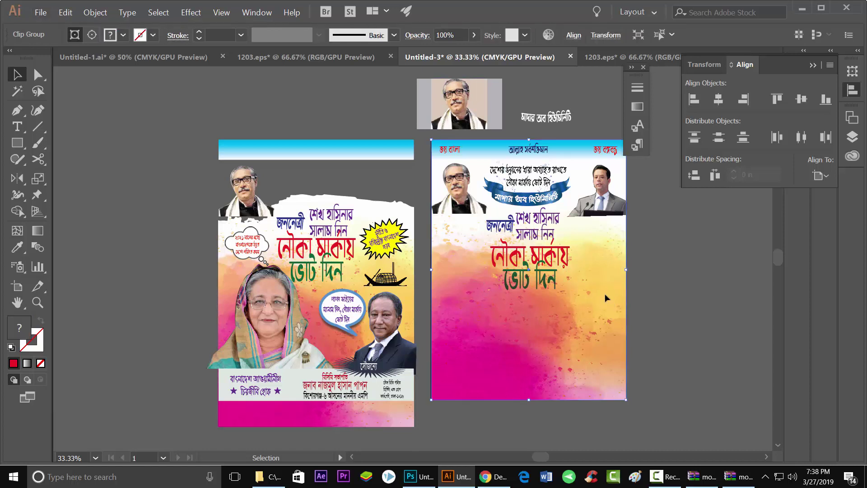
pyautogui.press('ctrl')
pyautogui.press('ctrl')
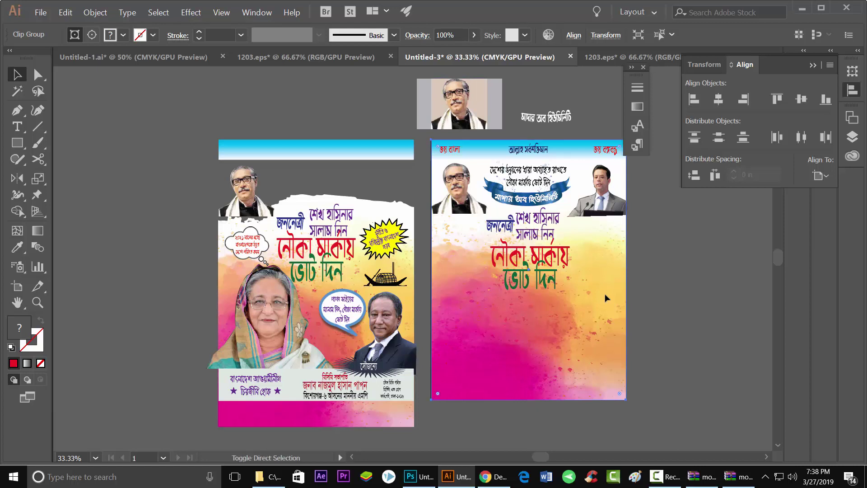
pyautogui.click(687, 348)
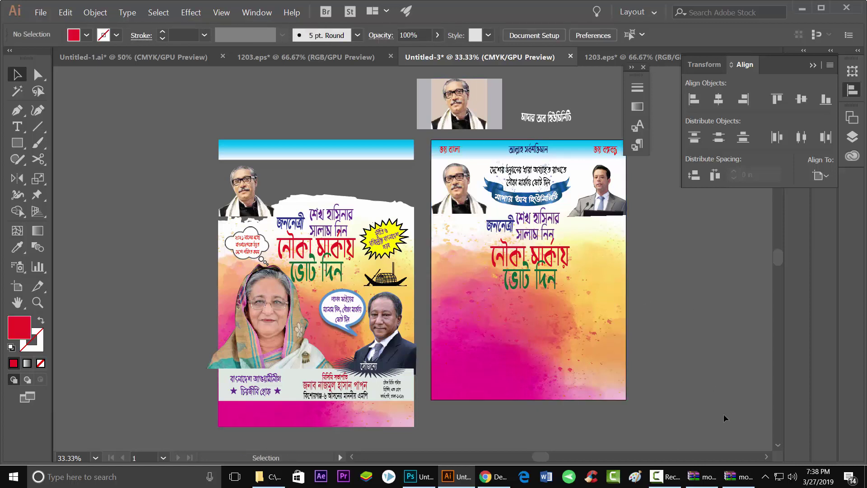
# Check the keyboard layout options in the system tray, then reselect the poster background
pyautogui.click(765, 478)
pyautogui.rightClick(754, 454)
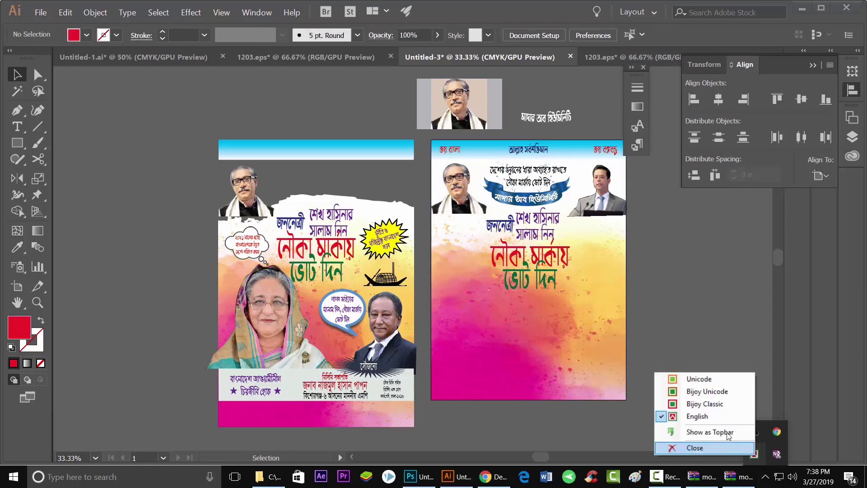
pyautogui.click(694, 392)
pyautogui.click(614, 296)
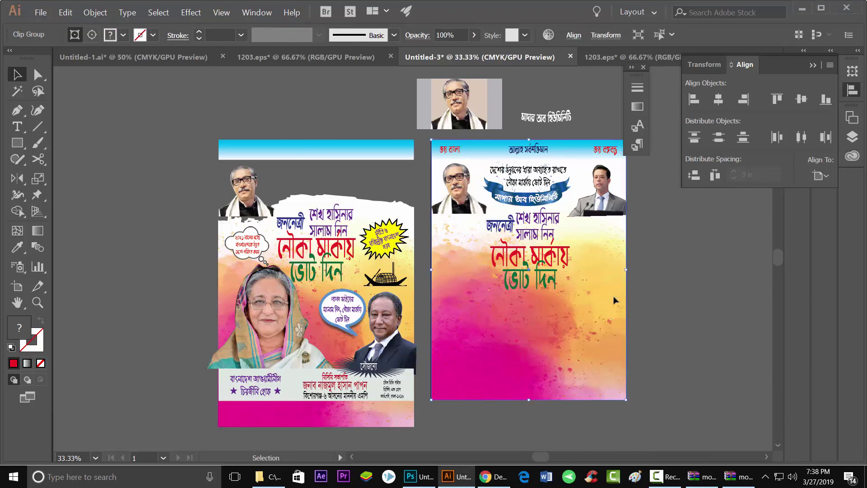
# Inspect the second poster's headlines নৌকা মার্কায় ভোট দিন and শেখ হাসিনার সালাম নিন, then clear the selection
pyautogui.scroll(1, 583, 281)
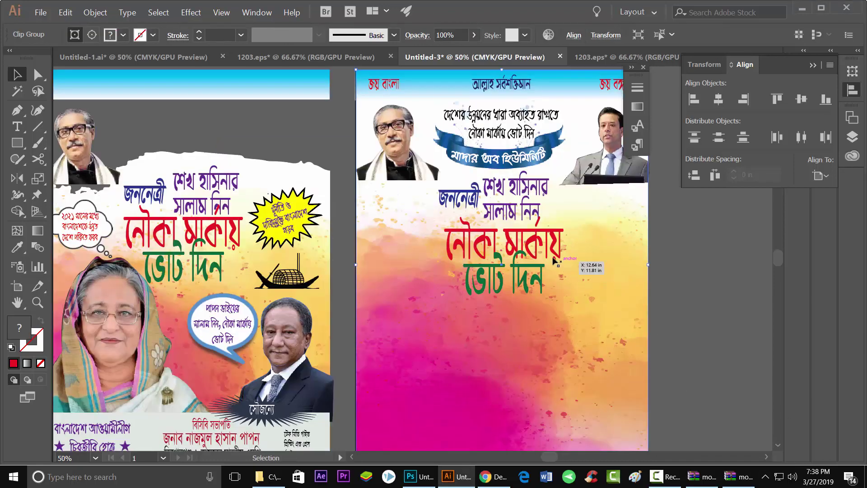
pyautogui.click(669, 293)
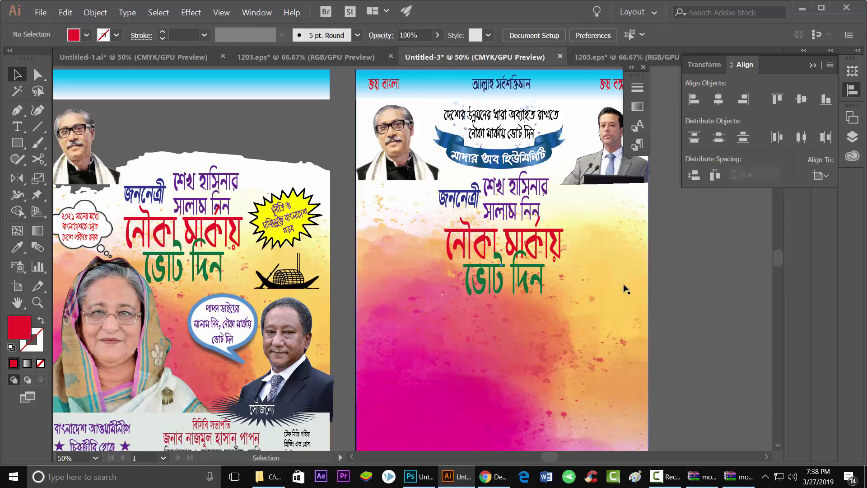
pyautogui.click(537, 250)
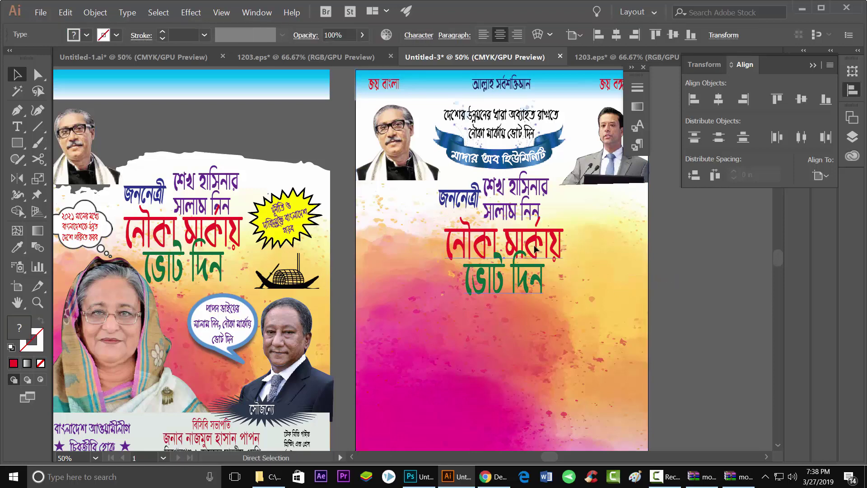
pyautogui.click(518, 215)
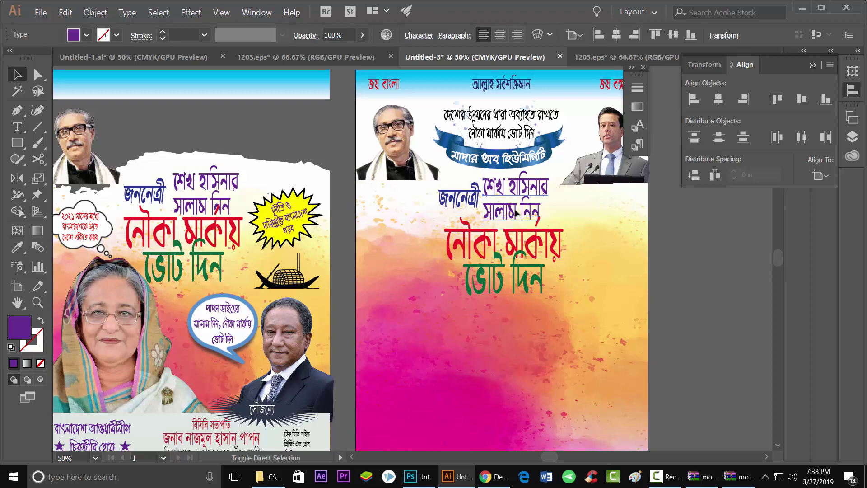
pyautogui.keyDown('alt'); pyautogui.scroll(-2, 516, 212); pyautogui.keyUp('alt')
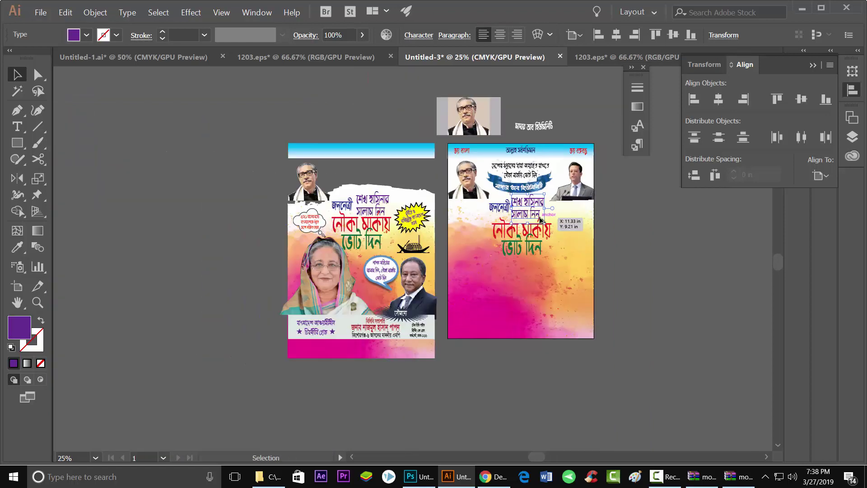
pyautogui.click(647, 277)
pyautogui.keyDown('alt'); pyautogui.scroll(2, 308, 226); pyautogui.keyUp('alt')
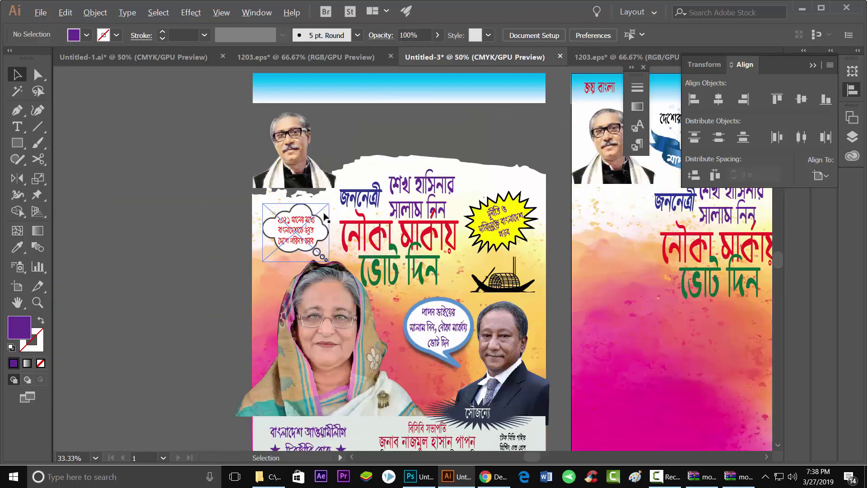
pyautogui.keyDown('alt'); pyautogui.scroll(1, 305, 226); pyautogui.keyUp('alt')
# Copy the thought-bubble callout from the first poster beside the second poster's headline
pyautogui.moveTo(305, 226); pyautogui.dragTo(716, 252)
pyautogui.keyDown('alt'); pyautogui.scroll(-1, 716, 251); pyautogui.keyUp('alt')
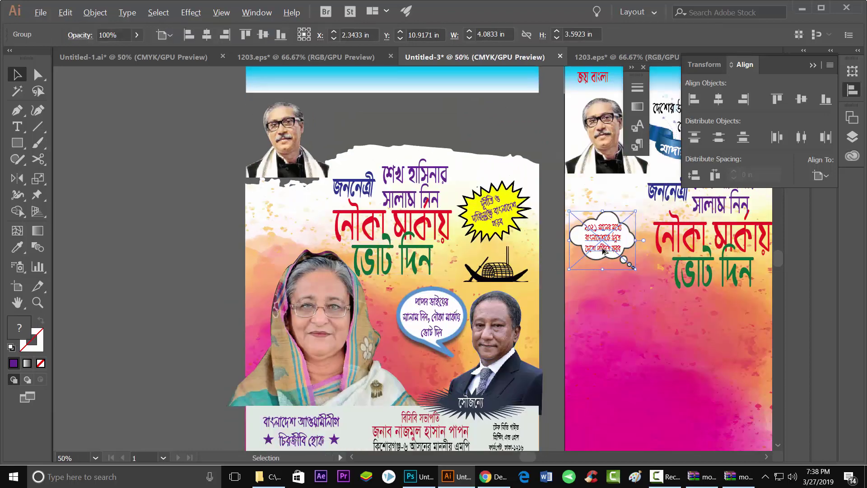
pyautogui.hotkey('ctrl', 'z')
pyautogui.moveTo(292, 212)
pyautogui.mouseDown()
pyautogui.moveTo(627, 224)
pyautogui.moveTo(615, 223)
pyautogui.mouseUp()
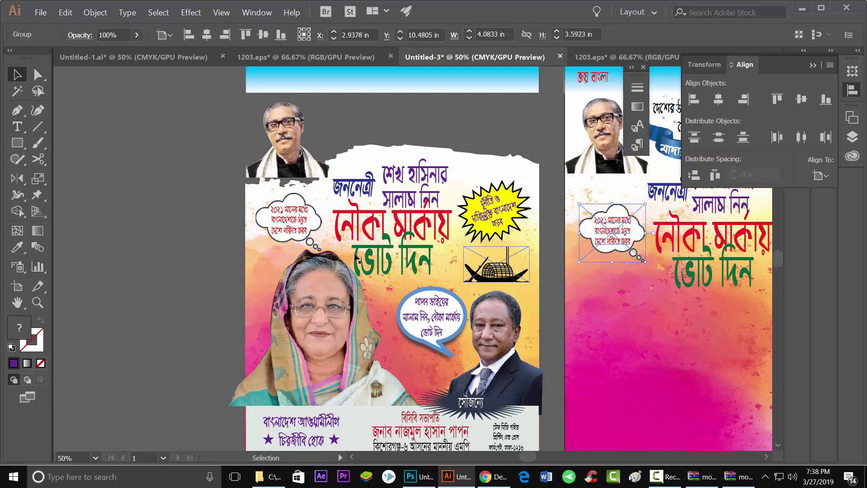
pyautogui.click(202, 251)
pyautogui.keyDown('alt'); pyautogui.scroll(2, 662, 248); pyautogui.keyUp('alt')
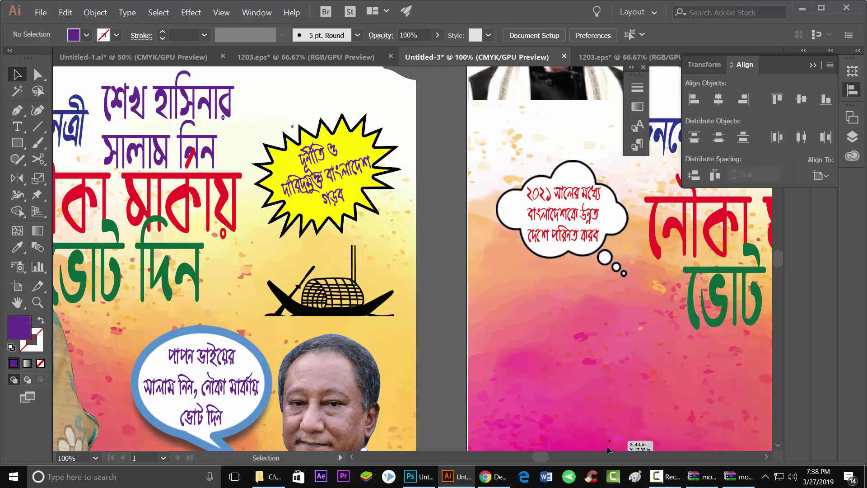
# In Chrome's Google Images tab, replace the query with 'callout png' and search
pyautogui.click(493, 478)
pyautogui.scroll(5, 438, 354)
pyautogui.scroll(5, 146, 205)
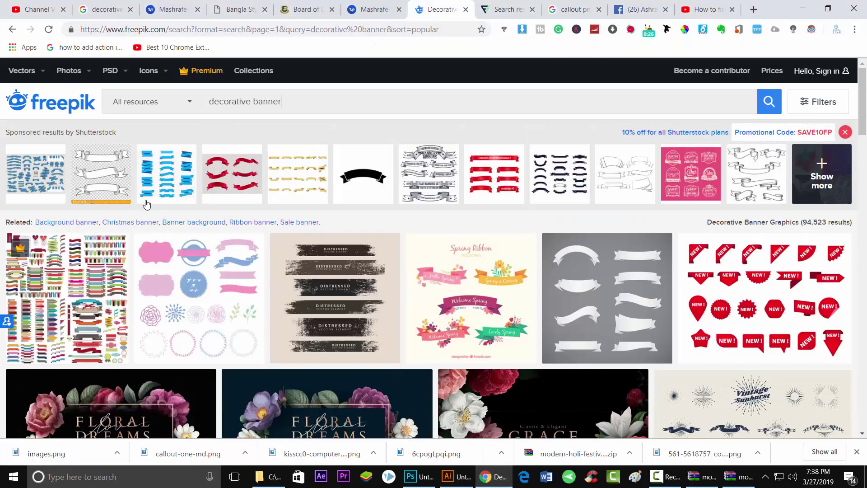
pyautogui.click(104, 9)
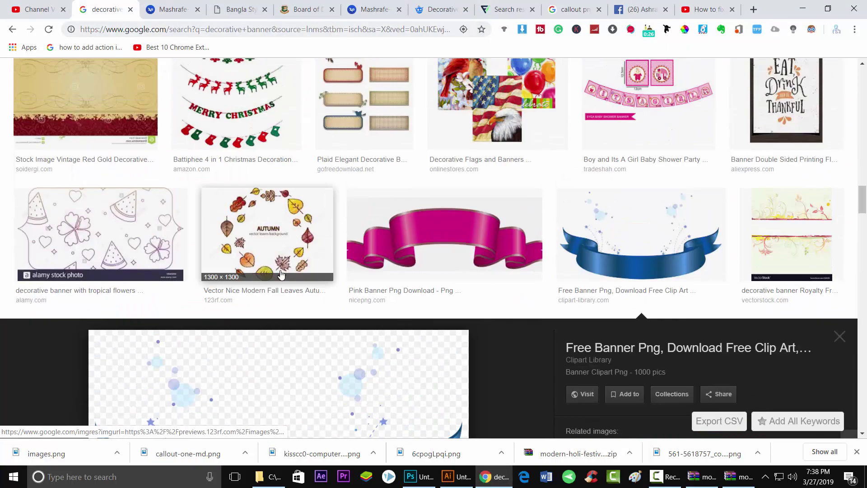
pyautogui.scroll(5, 292, 281)
pyautogui.scroll(5, 293, 281)
pyautogui.scroll(5, 298, 284)
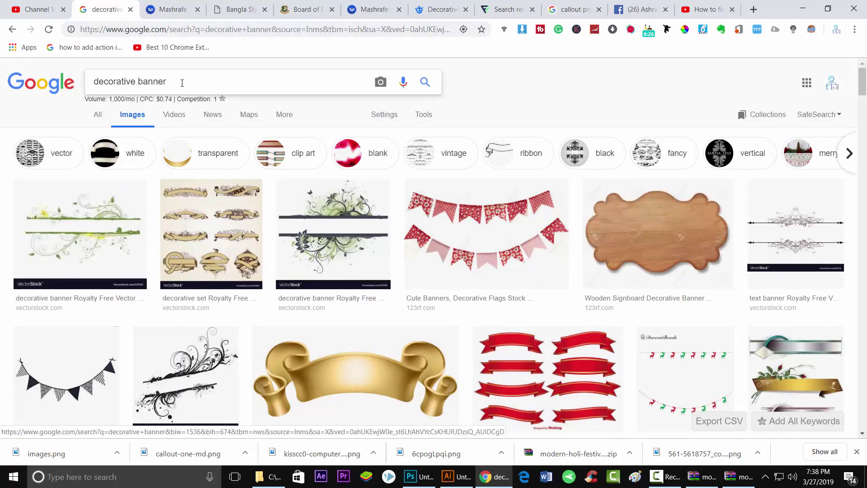
pyautogui.moveTo(180, 81); pyautogui.dragTo(58, 74)
pyautogui.write('ca')
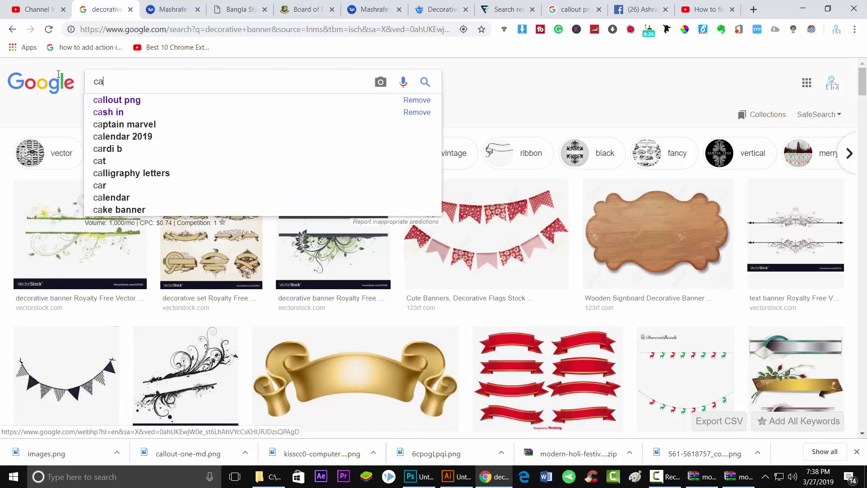
pyautogui.press('Down')
pyautogui.press('Return')
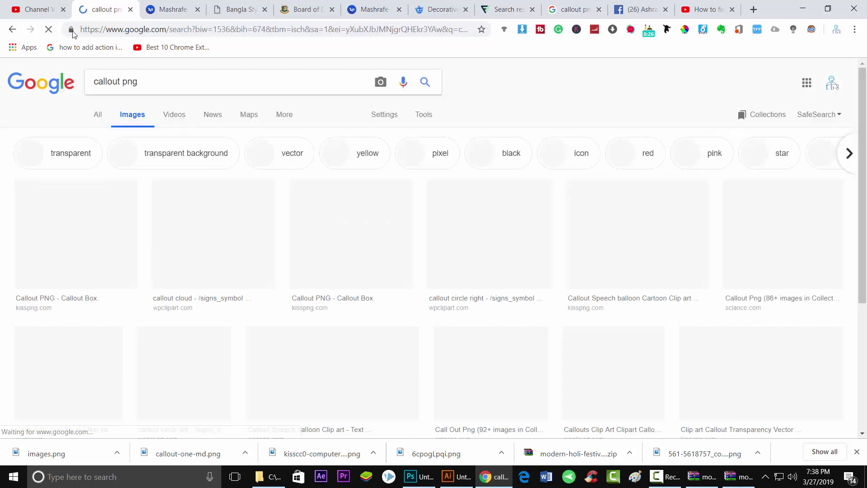
# Scroll through the callout png results of speech-bubble and cloud graphics
pyautogui.scroll(-4, 408, 282)
pyautogui.scroll(-5, 452, 298)
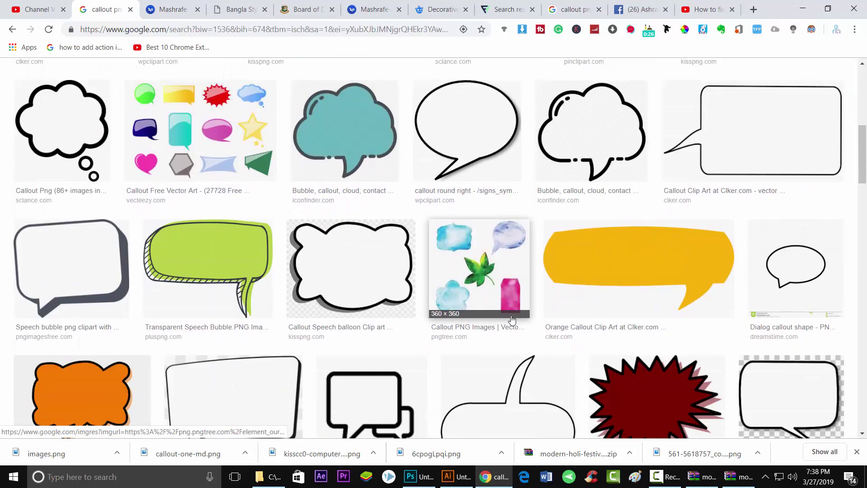
pyautogui.scroll(-7, 512, 320)
pyautogui.scroll(-4, 512, 320)
pyautogui.scroll(4, 512, 319)
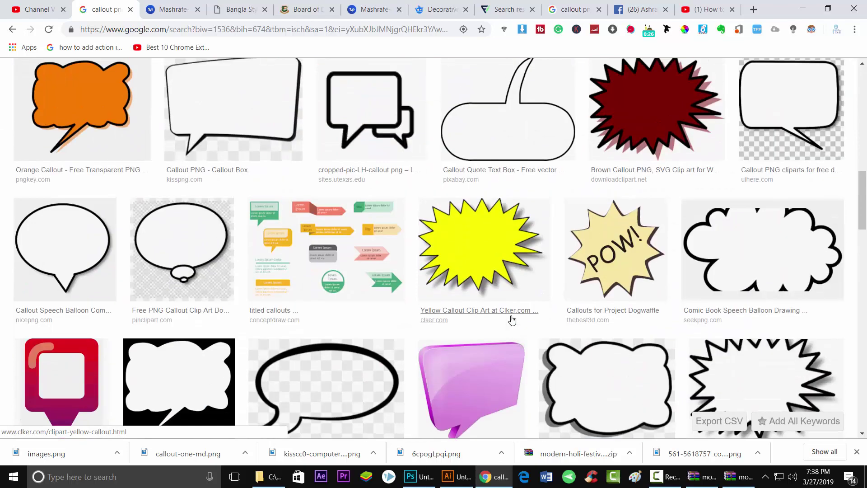
pyautogui.scroll(-2, 512, 319)
pyautogui.scroll(-3, 512, 320)
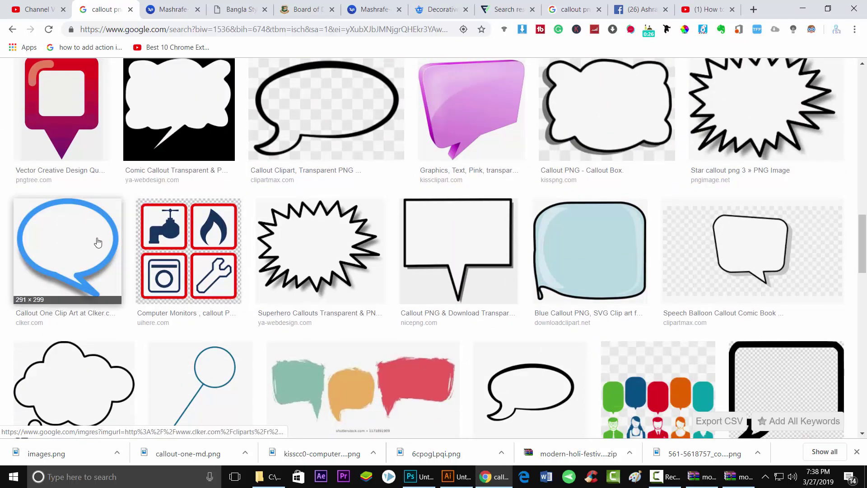
pyautogui.scroll(-2, 97, 242)
pyautogui.scroll(-3, 459, 365)
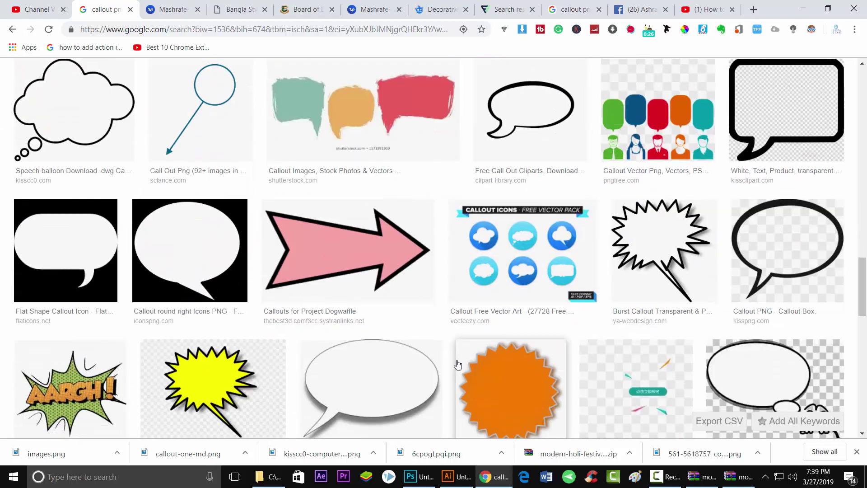
# Copy the woman's portrait from the first poster onto the second and nudge it into place
pyautogui.click(451, 478)
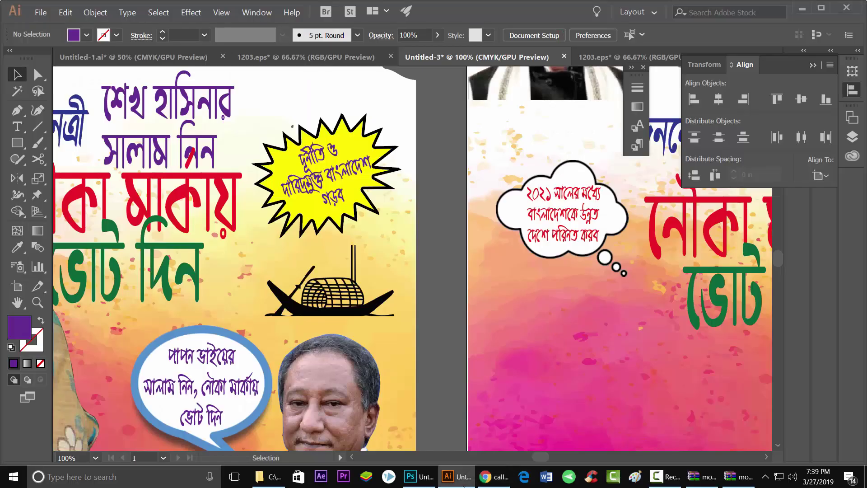
pyautogui.scroll(-1, 451, 262)
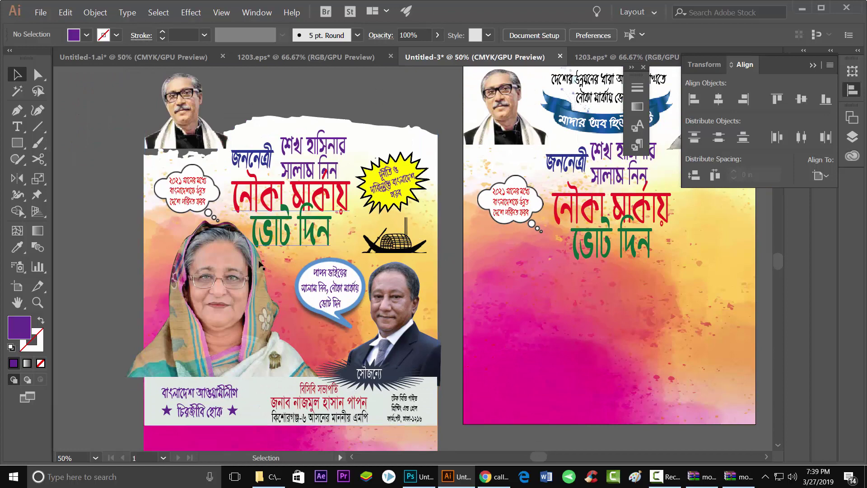
pyautogui.scroll(-1, 438, 264)
pyautogui.click(246, 298)
pyautogui.moveTo(247, 298); pyautogui.dragTo(454, 303)
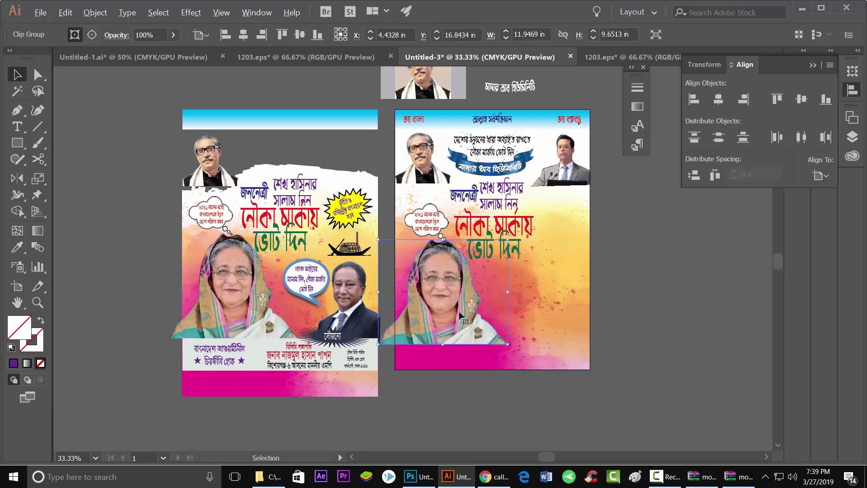
pyautogui.keyDown('alt'); pyautogui.scroll(1, 461, 315); pyautogui.keyUp('alt')
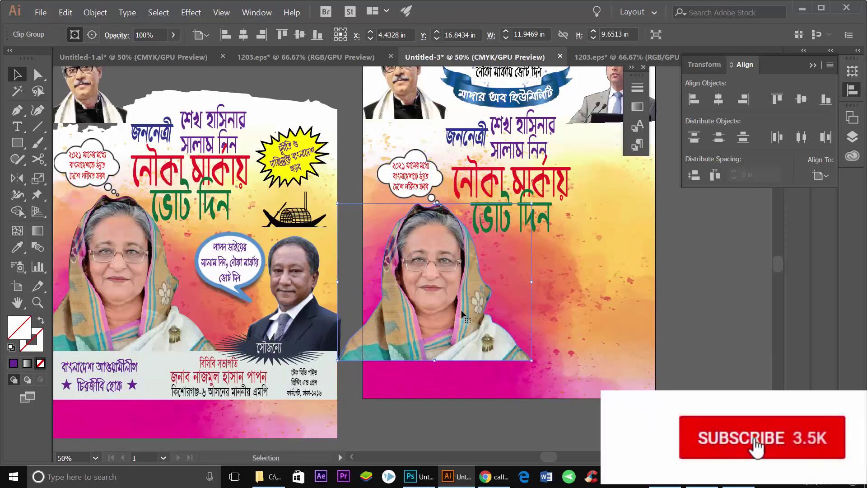
pyautogui.moveTo(446, 284); pyautogui.dragTo(459, 289)
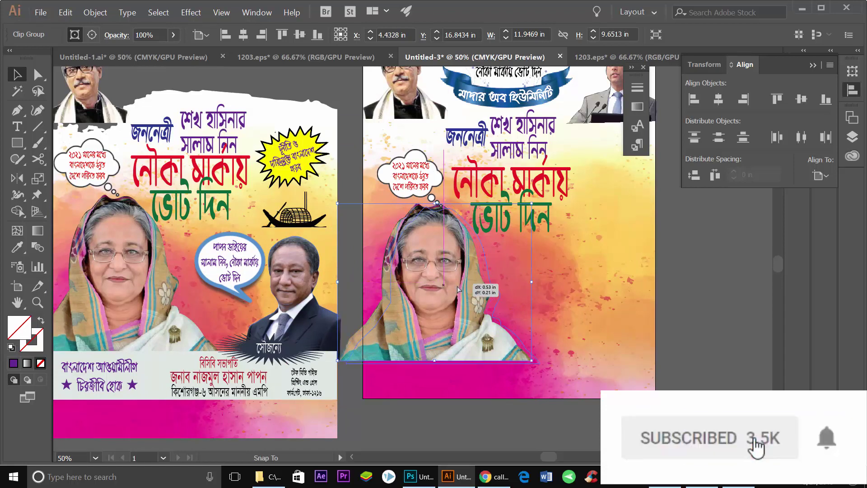
pyautogui.keyDown('alt'); pyautogui.scroll(-2, 463, 284); pyautogui.keyUp('alt')
pyautogui.click(617, 322)
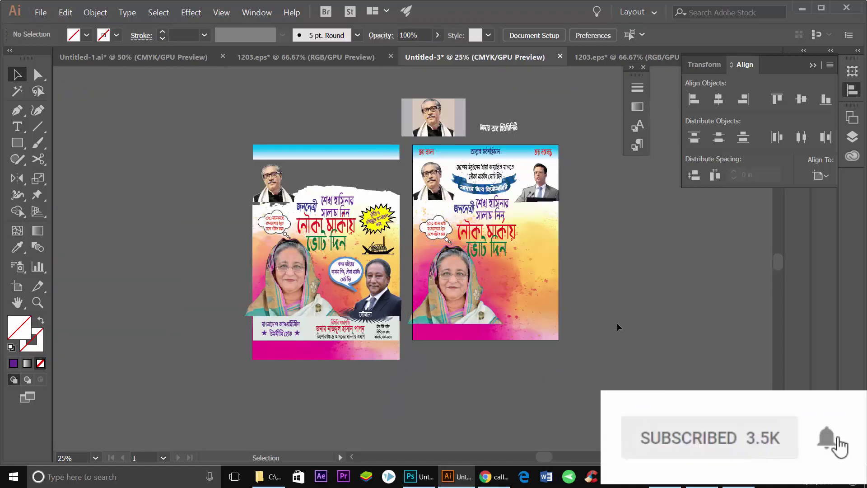
# Copy the man's portrait onto the second poster and bottom-align it with the woman's
pyautogui.keyDown('alt'); pyautogui.scroll(1, 618, 323); pyautogui.keyUp('alt')
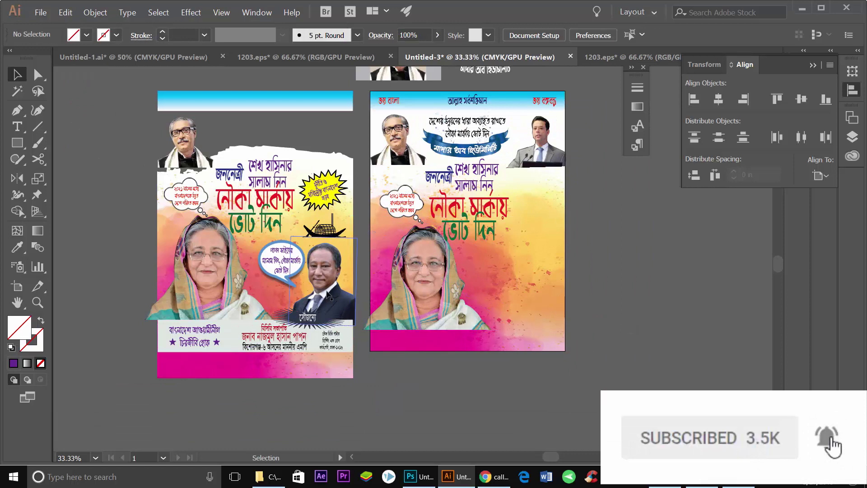
pyautogui.moveTo(332, 291)
pyautogui.mouseDown()
pyautogui.moveTo(524, 299)
pyautogui.moveTo(533, 292)
pyautogui.mouseUp()
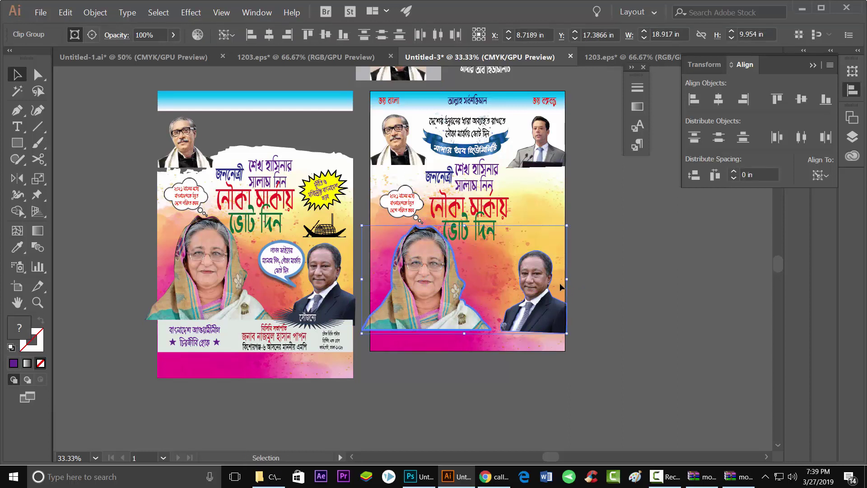
pyautogui.click(821, 101)
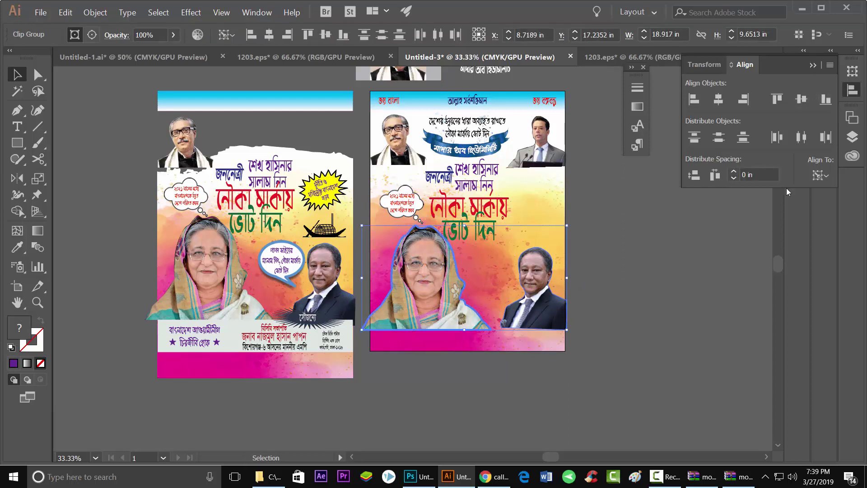
pyautogui.click(702, 321)
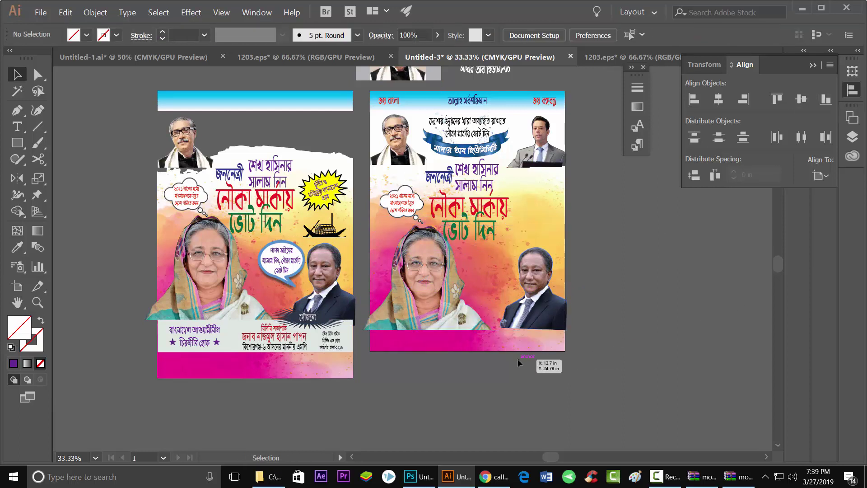
# Copy the speech-bubble callout with its text onto the second poster
pyautogui.scroll(1, 296, 266)
pyautogui.click(286, 265)
pyautogui.scroll(3, 286, 256)
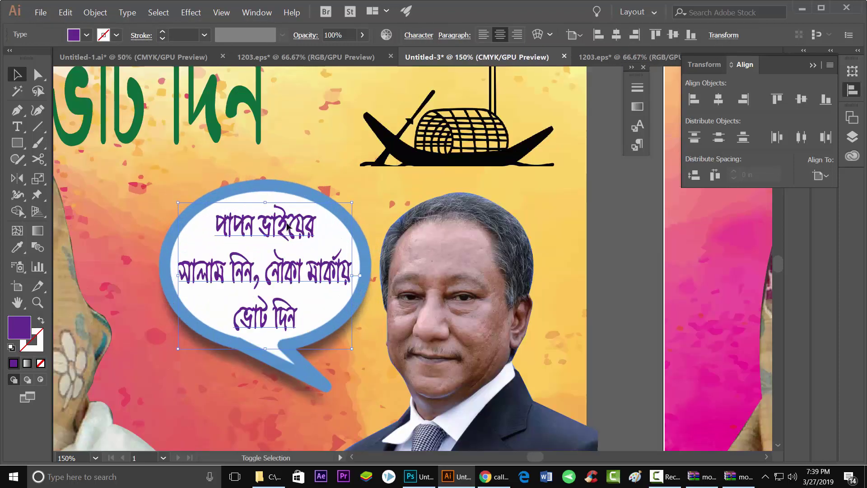
pyautogui.keyDown('shift'); pyautogui.click(289, 226); pyautogui.keyUp('shift')
pyautogui.scroll(-3, 240, 222)
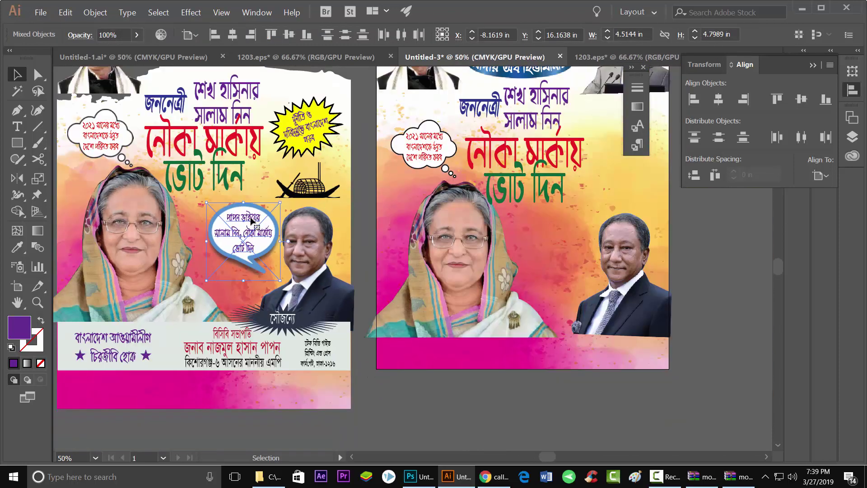
pyautogui.moveTo(252, 221); pyautogui.dragTo(564, 230)
pyautogui.click(731, 305)
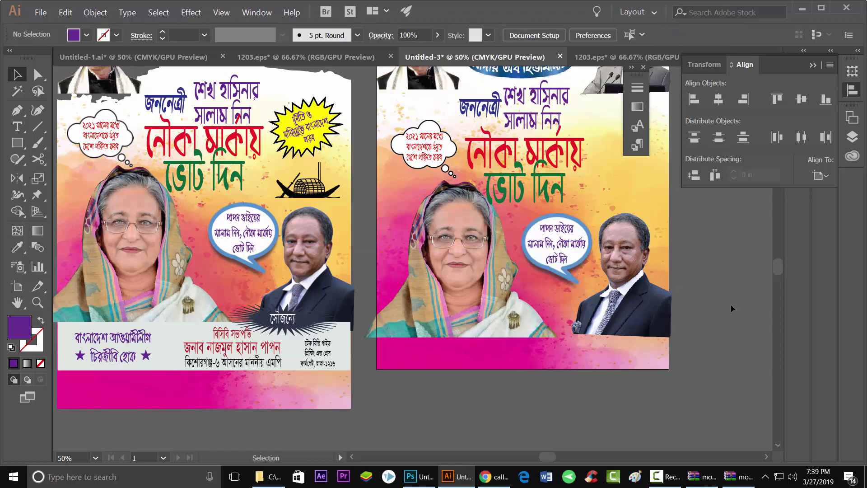
# Copy the yellow starburst callout to the second poster's upper right
pyautogui.scroll(1, 731, 305)
pyautogui.scroll(-2, 722, 303)
pyautogui.scroll(1, 679, 278)
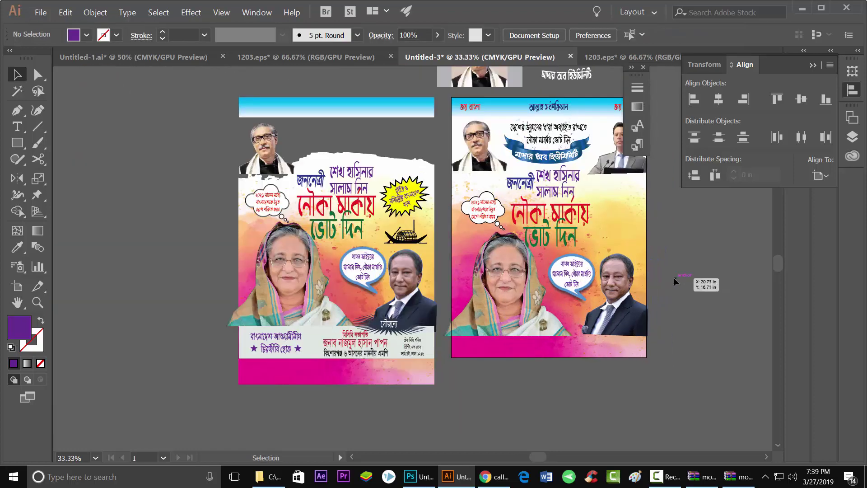
pyautogui.scroll(1, 674, 277)
pyautogui.click(408, 221)
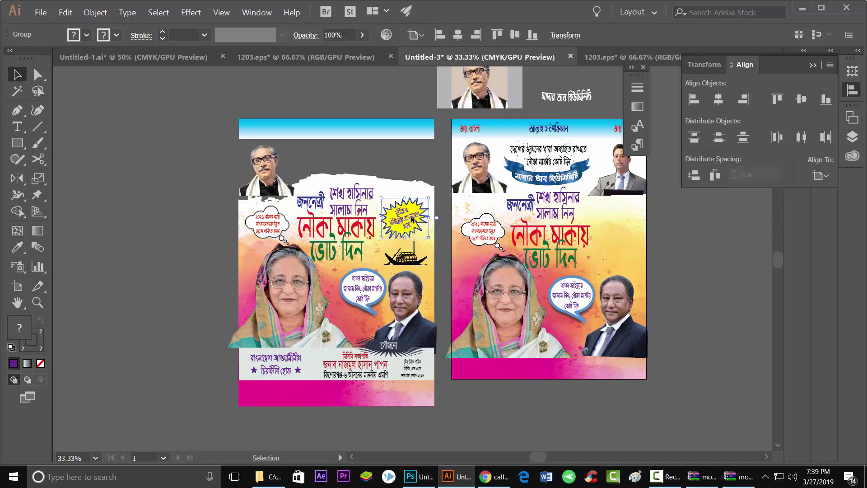
pyautogui.moveTo(412, 219); pyautogui.dragTo(637, 225)
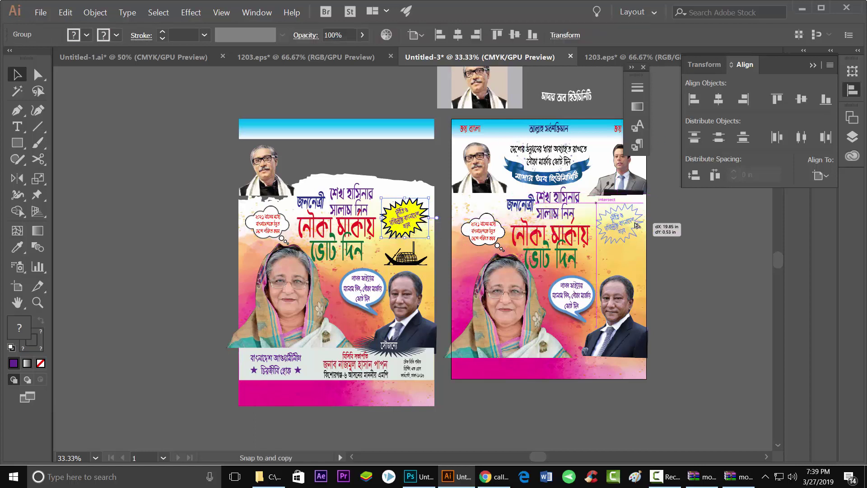
pyautogui.click(642, 243)
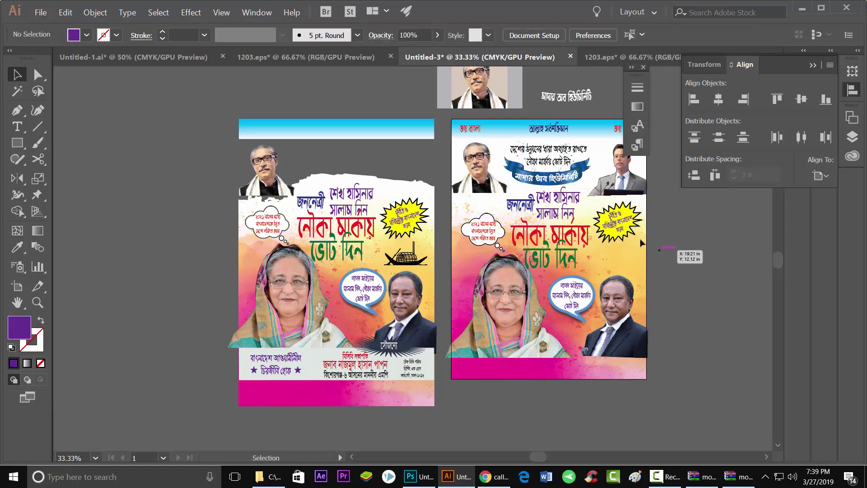
# Copy the boat icon onto the second poster, then return to Chrome
pyautogui.scroll(1, 642, 243)
pyautogui.moveTo(319, 274); pyautogui.dragTo(602, 282)
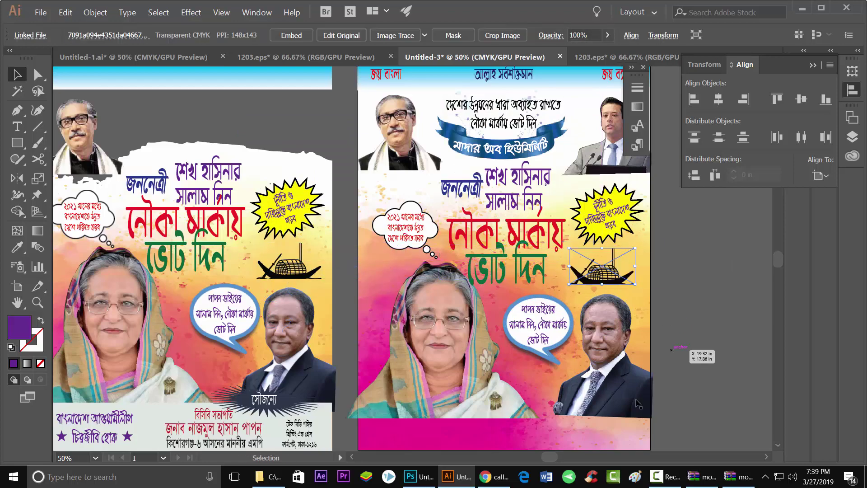
pyautogui.click(492, 476)
pyautogui.scroll(-5, 483, 309)
# Search Google Images for 'boat' and scroll through the results
pyautogui.scroll(15, 281, 142)
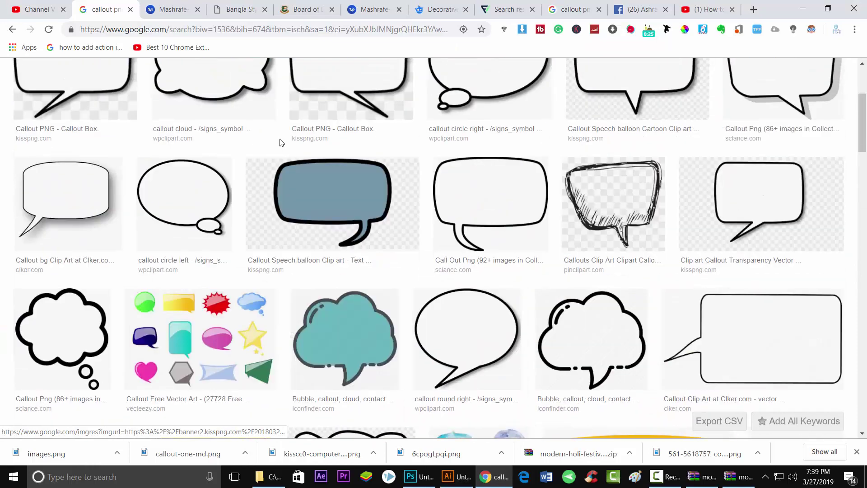
pyautogui.scroll(4, 277, 151)
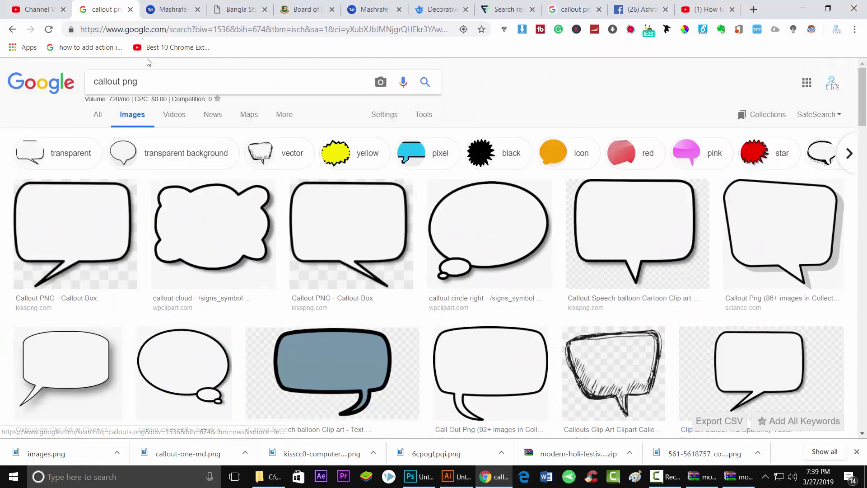
pyautogui.moveTo(144, 82); pyautogui.dragTo(62, 84)
pyautogui.write('boat')
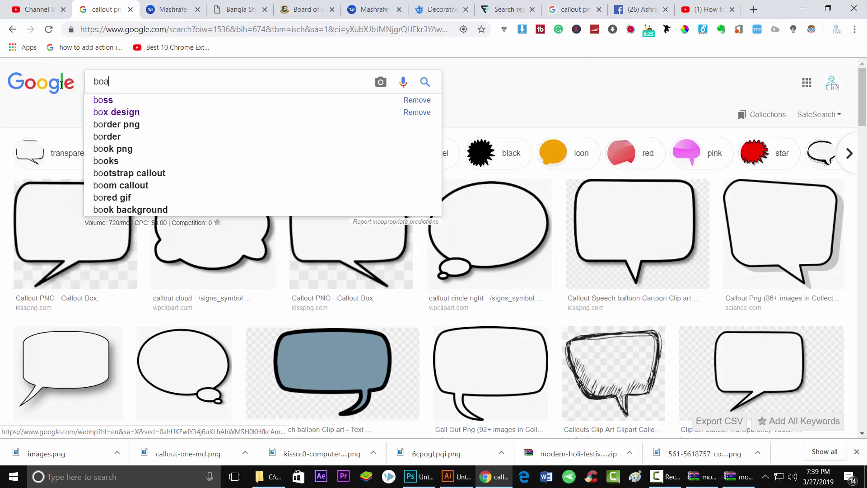
pyautogui.press('Return')
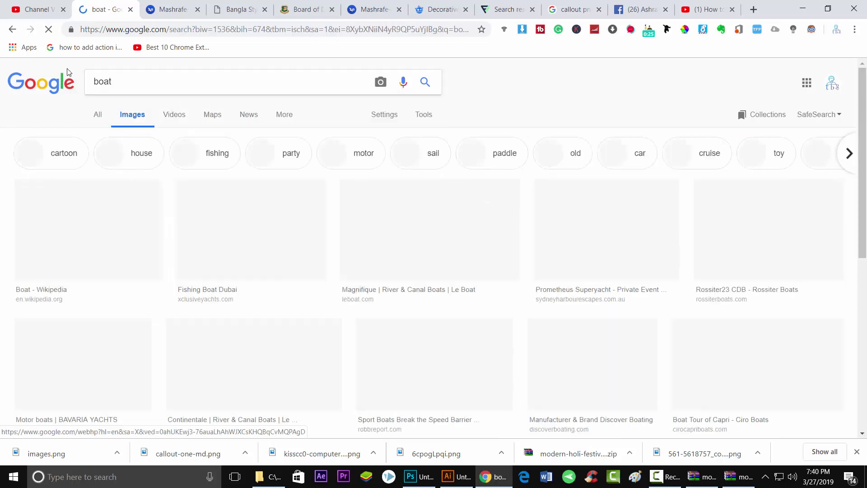
pyautogui.scroll(-3, 395, 412)
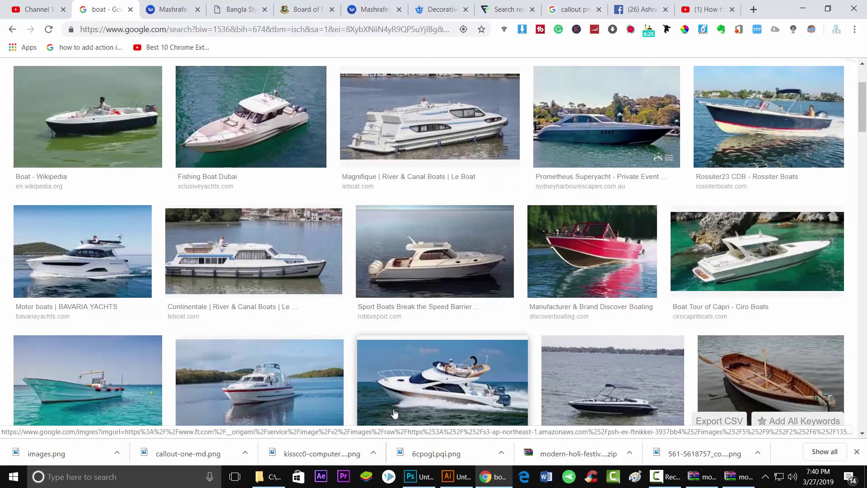
pyautogui.scroll(-3, 395, 413)
pyautogui.scroll(-4, 396, 412)
pyautogui.scroll(-5, 394, 412)
pyautogui.scroll(-6, 394, 411)
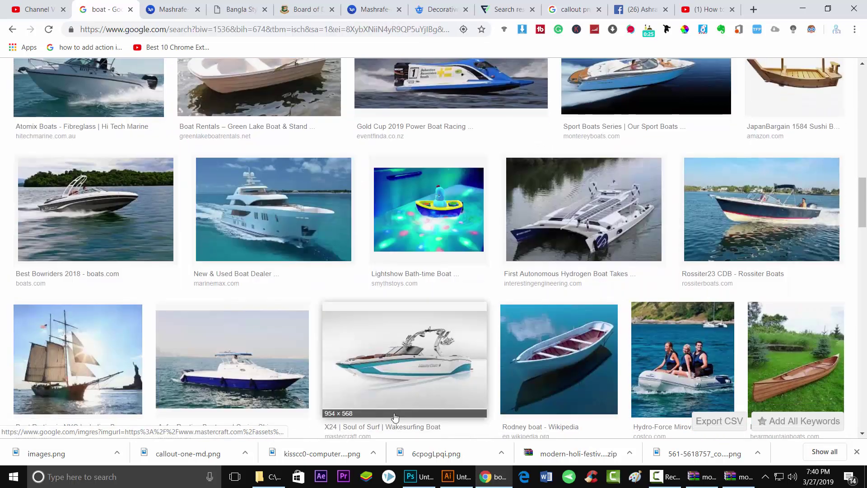
pyautogui.scroll(-5, 395, 409)
pyautogui.scroll(7, 396, 408)
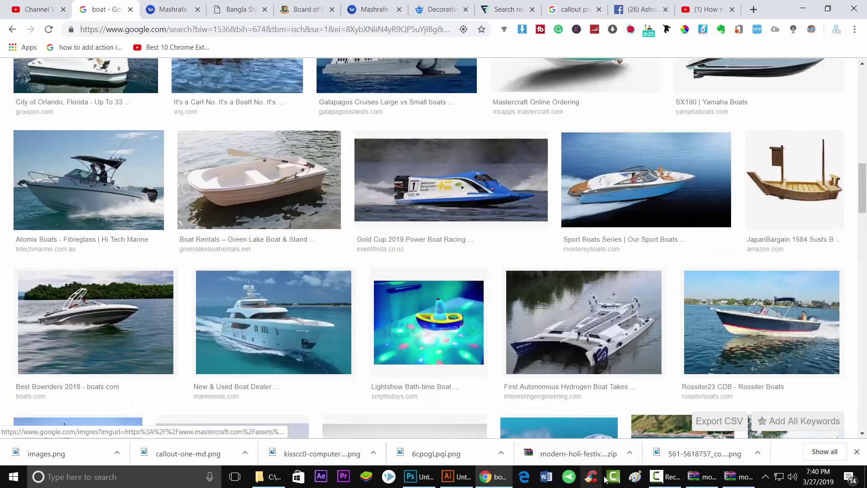
# Switch the keyboard layout to Bijoy Unicode Bangla from the system tray
pyautogui.click(766, 478)
pyautogui.rightClick(760, 457)
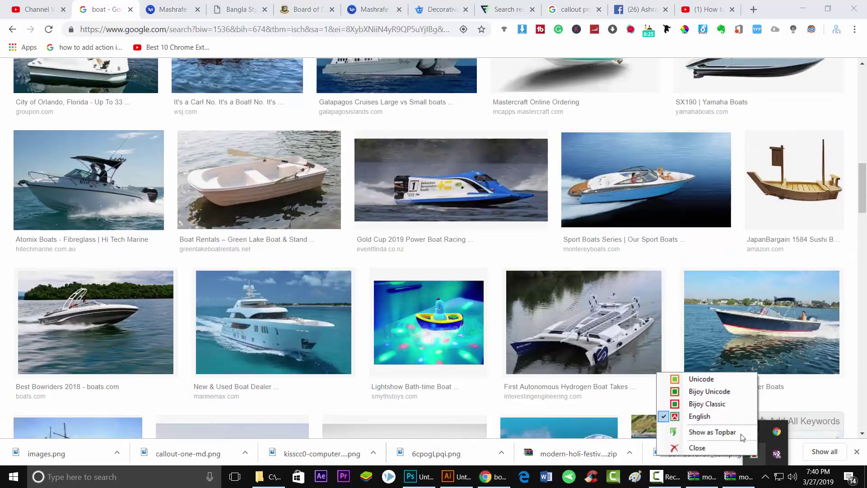
pyautogui.click(716, 391)
pyautogui.scroll(7, 437, 366)
pyautogui.scroll(5, 437, 366)
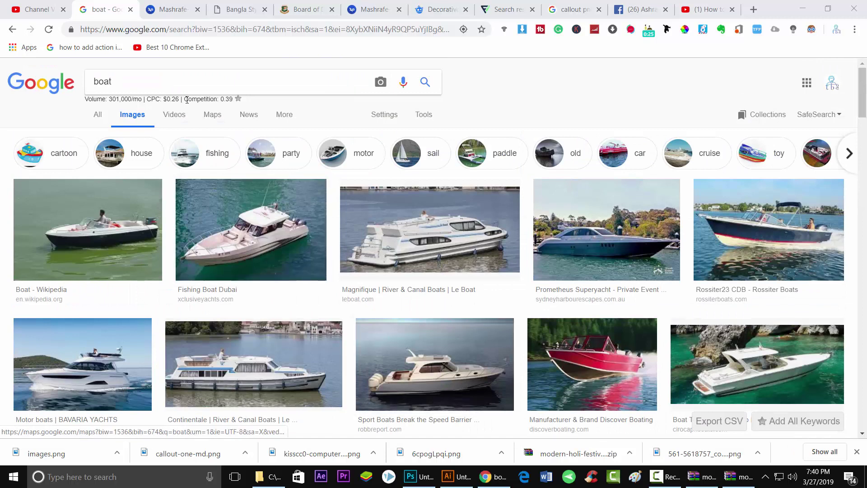
# Search Google Images for নৌকা to find the boat election symbol
pyautogui.click(87, 80)
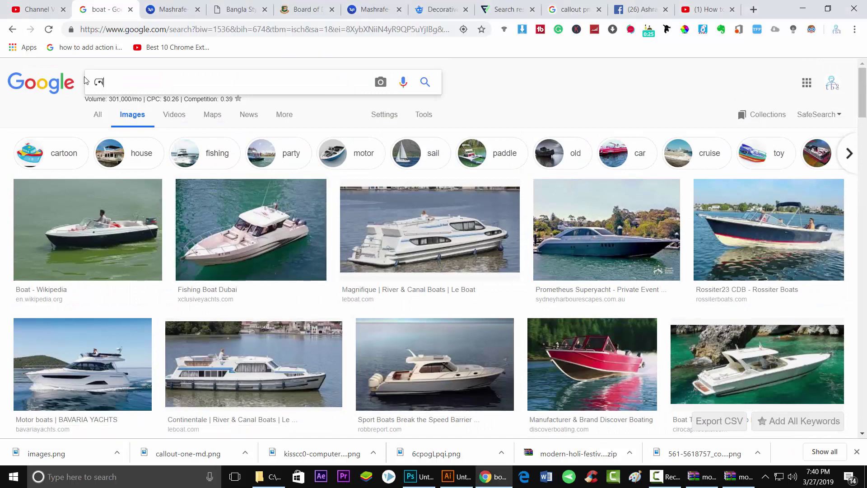
pyautogui.write('ন')
pyautogui.write('শা')
pyautogui.press('BackSpace')
pyautogui.press('BackSpace')
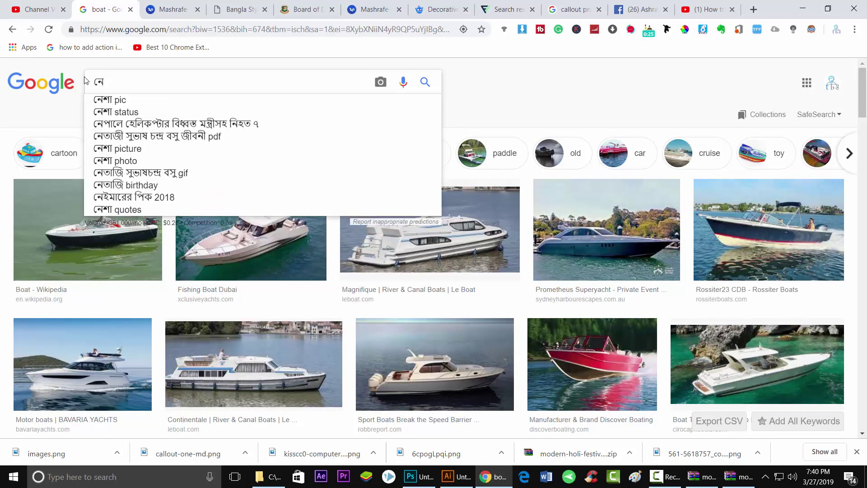
pyautogui.write('ৗ')
pyautogui.press('Down')
pyautogui.press('Return')
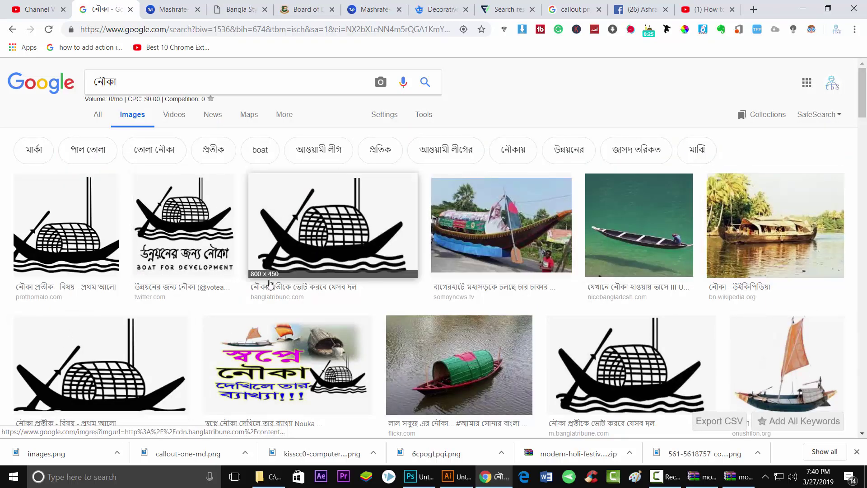
# Return to the poster documents and clear the canvas selection
pyautogui.click(456, 477)
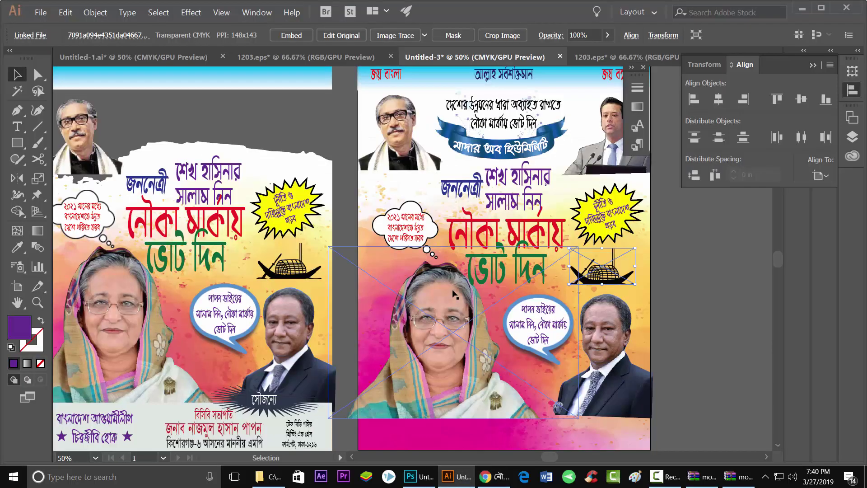
pyautogui.hotkey('ctrl', '-')
pyautogui.click(614, 345)
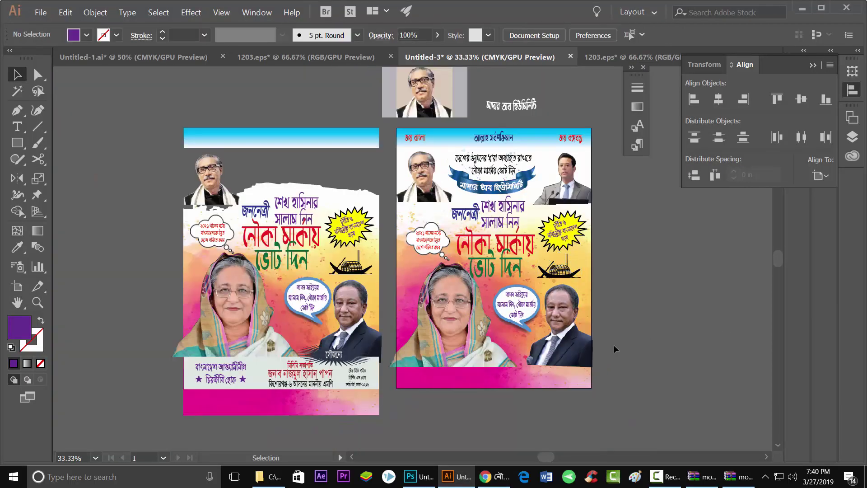
pyautogui.scroll(1, 614, 345)
pyautogui.scroll(-1, 603, 349)
pyautogui.scroll(-1, 603, 349)
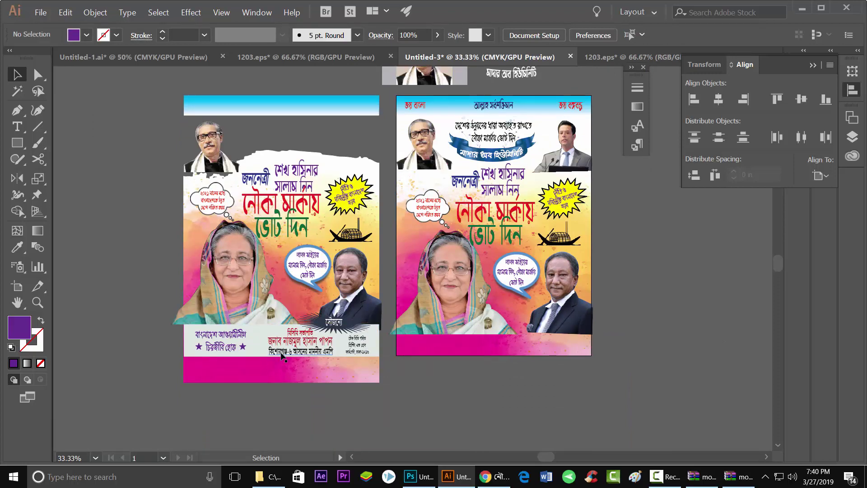
pyautogui.scroll(1, 293, 351)
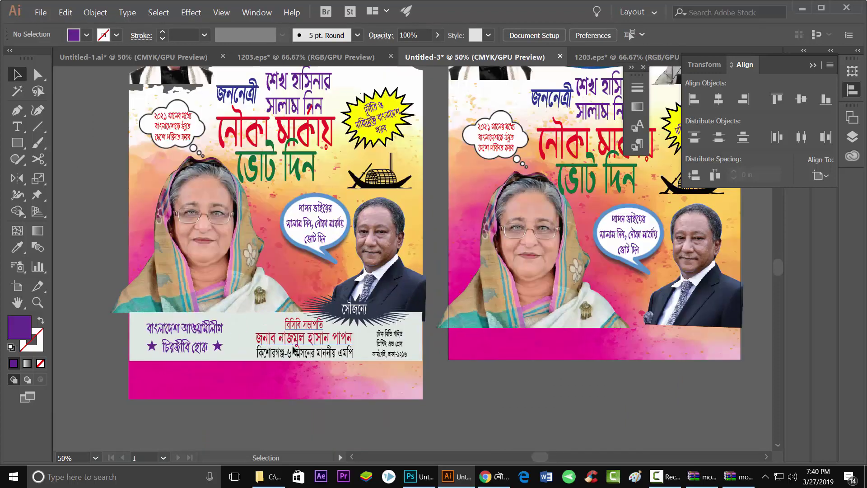
# Move the footer rectangle, both footer text lines and the সৌজন্যে starburst onto the right poster's bottom
pyautogui.click(224, 326)
pyautogui.keyDown('shift'); pyautogui.click(220, 328); pyautogui.keyUp('shift')
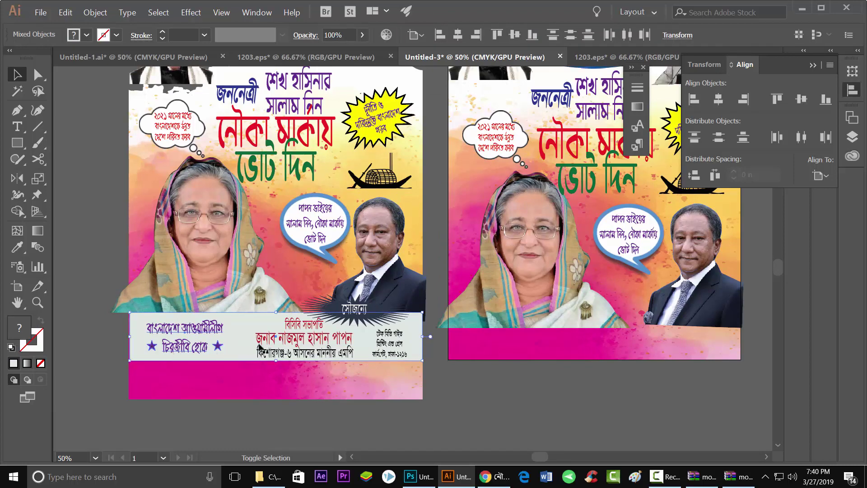
pyautogui.keyDown('shift'); pyautogui.click(283, 356); pyautogui.keyUp('shift')
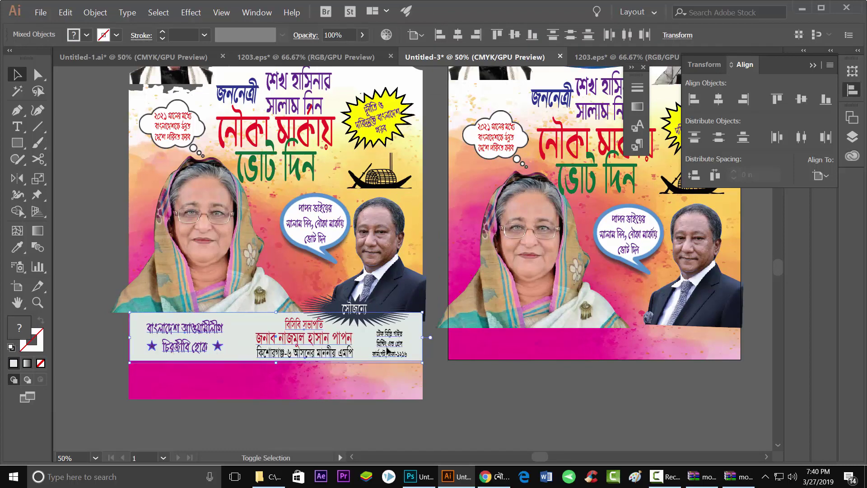
pyautogui.keyDown('shift'); pyautogui.click(355, 311); pyautogui.keyUp('shift')
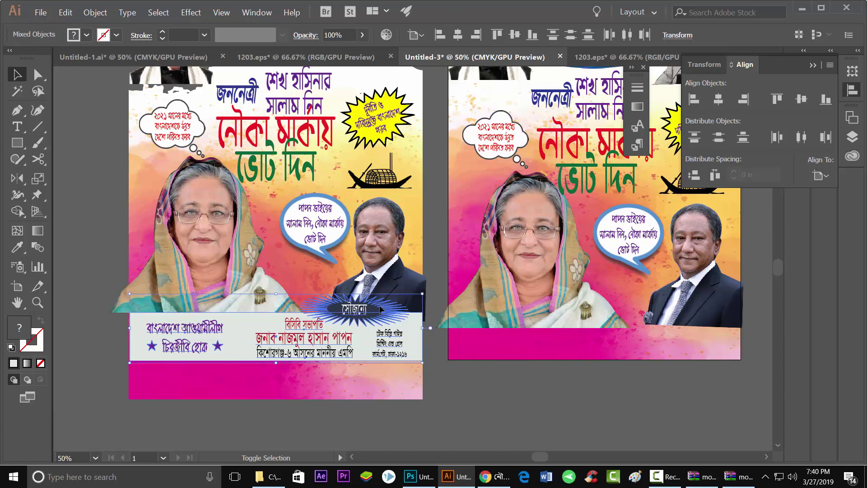
pyautogui.moveTo(372, 334); pyautogui.dragTo(683, 332)
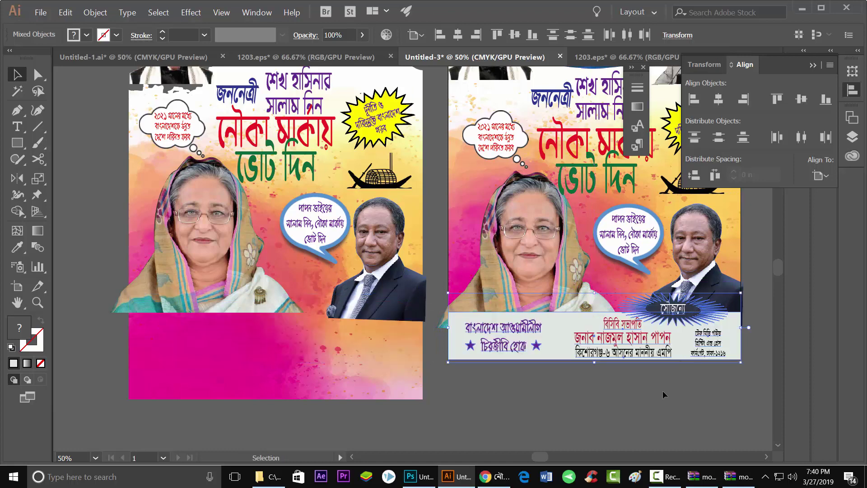
pyautogui.click(654, 399)
pyautogui.scroll(2, 766, 349)
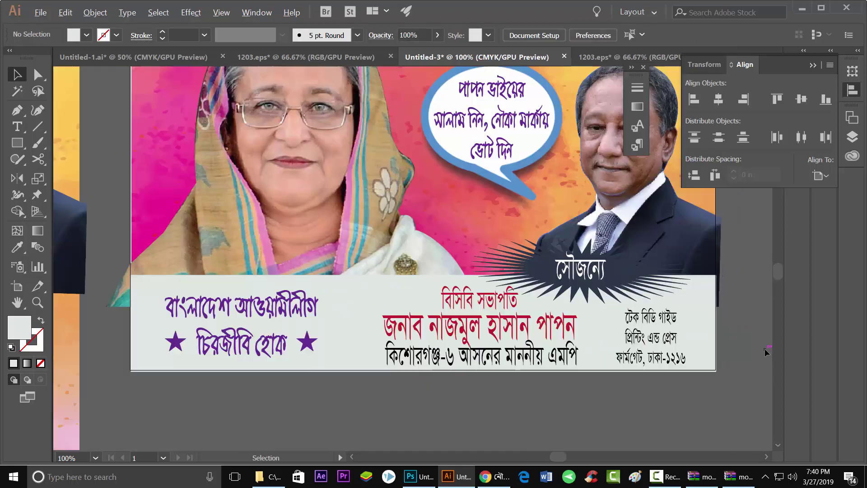
pyautogui.scroll(2, 766, 348)
pyautogui.scroll(-2, 708, 324)
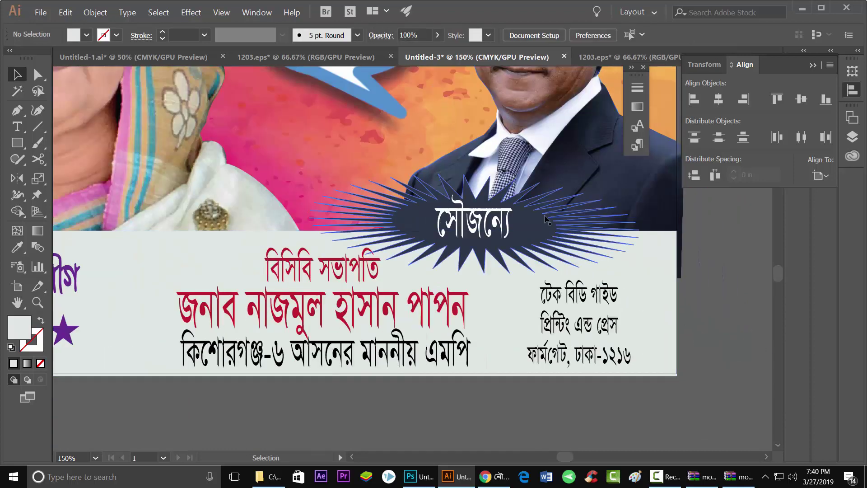
# Draw a trial many-pointed star with the Star tool, then undo the oversized result
pyautogui.click(497, 220)
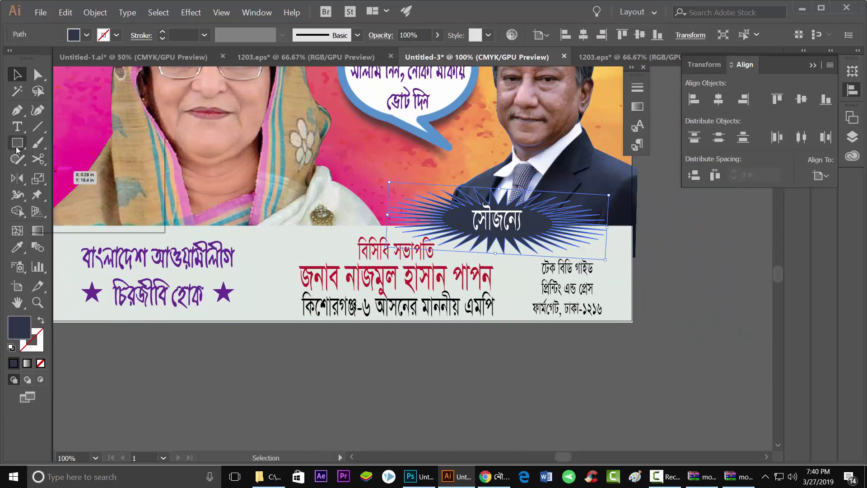
pyautogui.click(17, 143)
pyautogui.click(73, 208)
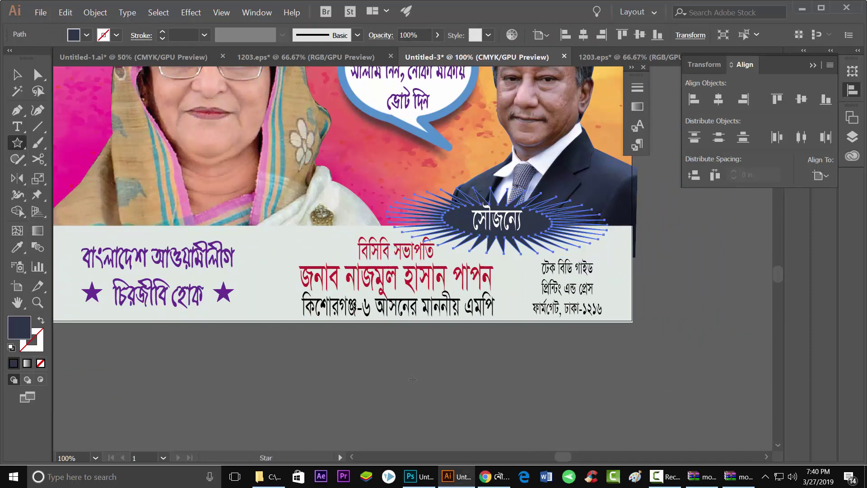
pyautogui.moveTo(413, 379); pyautogui.dragTo(495, 404)
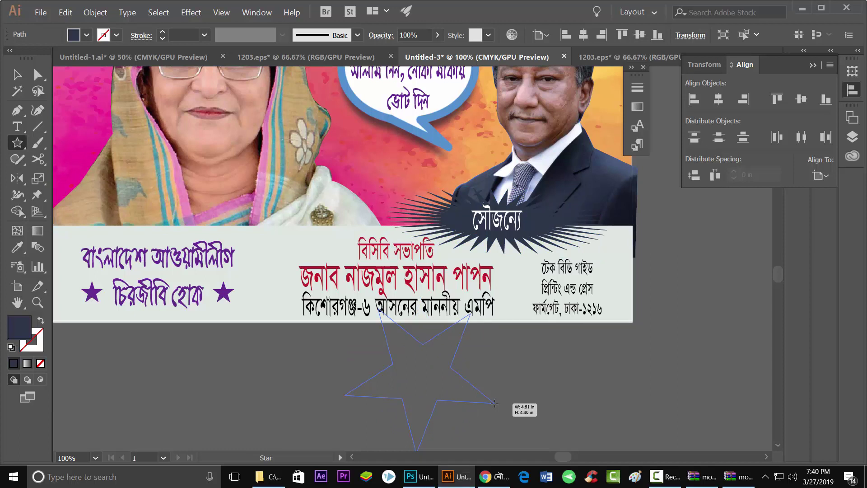
pyautogui.press('Up')
pyautogui.press('Up')
pyautogui.press('Up')
pyautogui.press('Up')
pyautogui.press('Up')
pyautogui.press('Up')
pyautogui.press('Up')
pyautogui.press('Up')
pyautogui.press('Up')
pyautogui.press('Up')
pyautogui.press('Up')
pyautogui.press('Up')
pyautogui.press('Up')
pyautogui.press('Up')
pyautogui.press('Up')
pyautogui.press('Up')
pyautogui.press('Up')
pyautogui.press('Up')
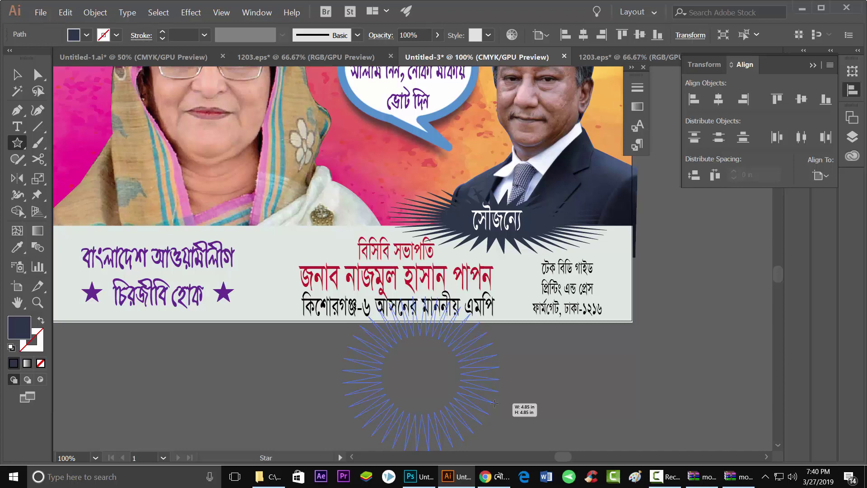
pyautogui.press('Up')
pyautogui.press('Up')
pyautogui.press('Up')
pyautogui.press('Up')
pyautogui.press('Up')
pyautogui.press('Up')
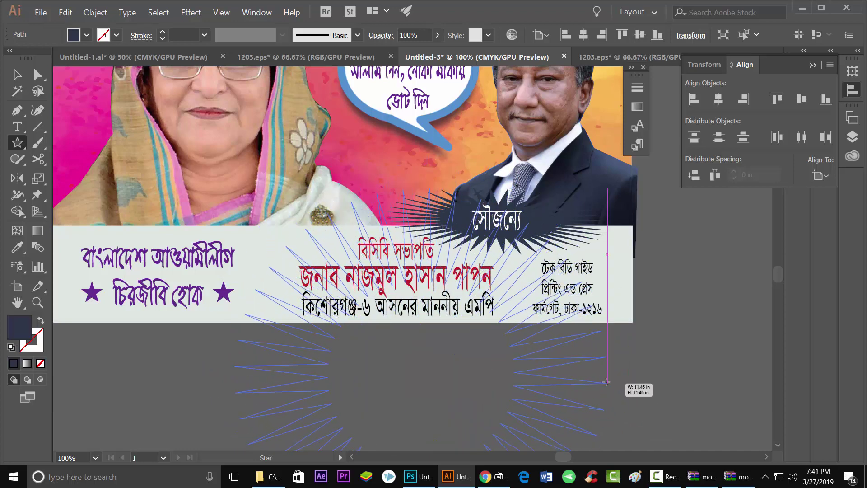
pyautogui.moveTo(510, 403); pyautogui.dragTo(623, 382)
pyautogui.scroll(-2, 434, 295)
pyautogui.hotkey('ctrl', 'z')
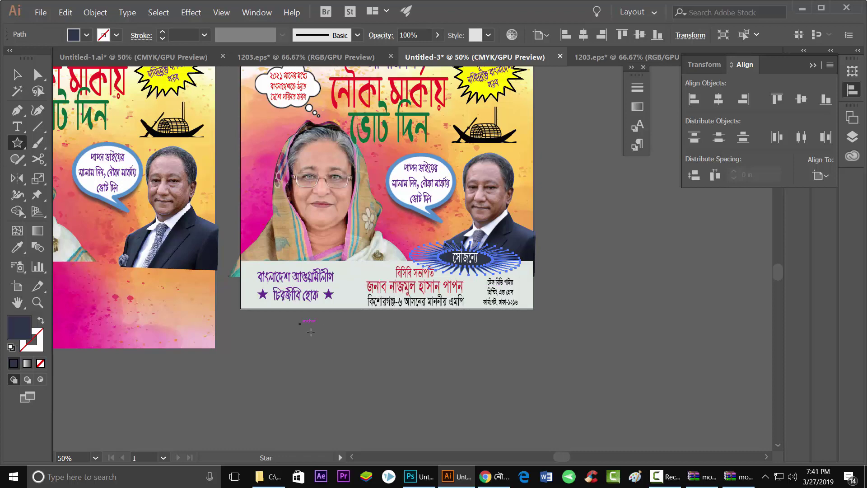
# Draw a dark star, stretch and rotate it into a thin burst, then delete it
pyautogui.moveTo(310, 332); pyautogui.dragTo(387, 367)
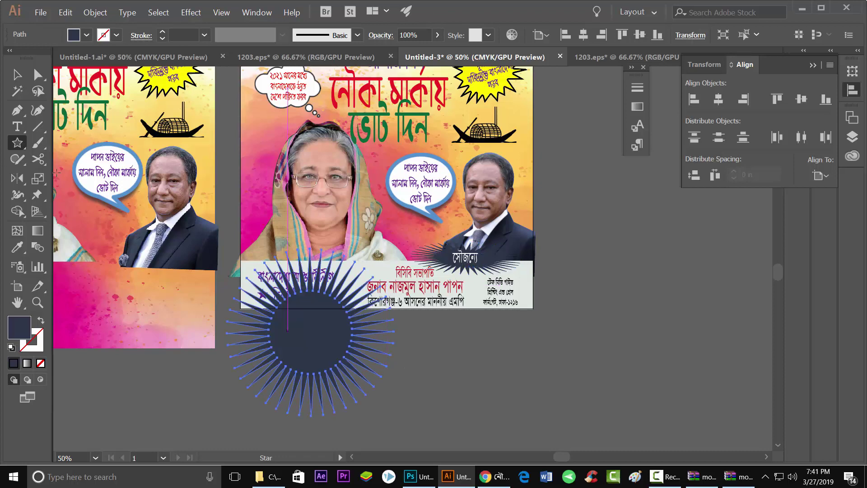
pyautogui.click(15, 72)
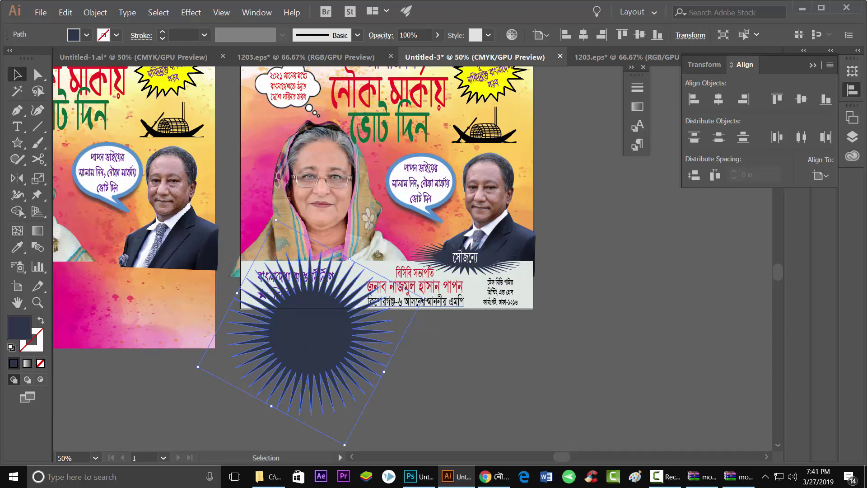
pyautogui.moveTo(424, 298); pyautogui.dragTo(656, 316)
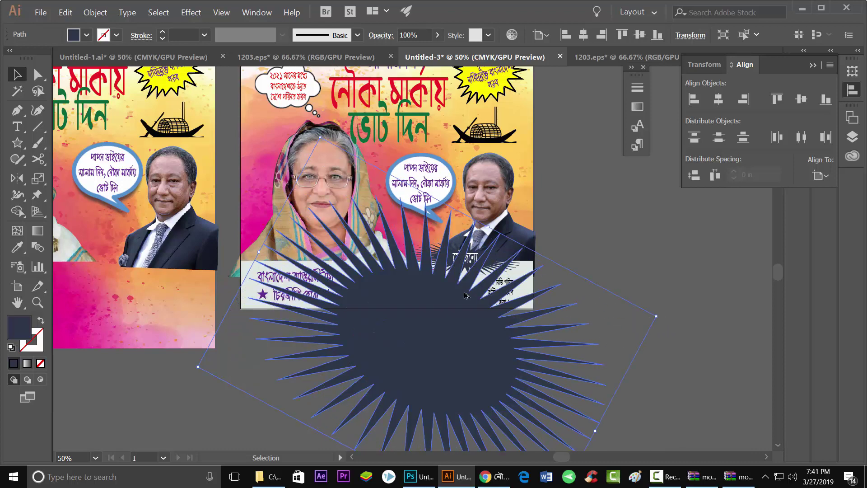
pyautogui.scroll(-2, 465, 296)
pyautogui.moveTo(475, 260); pyautogui.dragTo(448, 313)
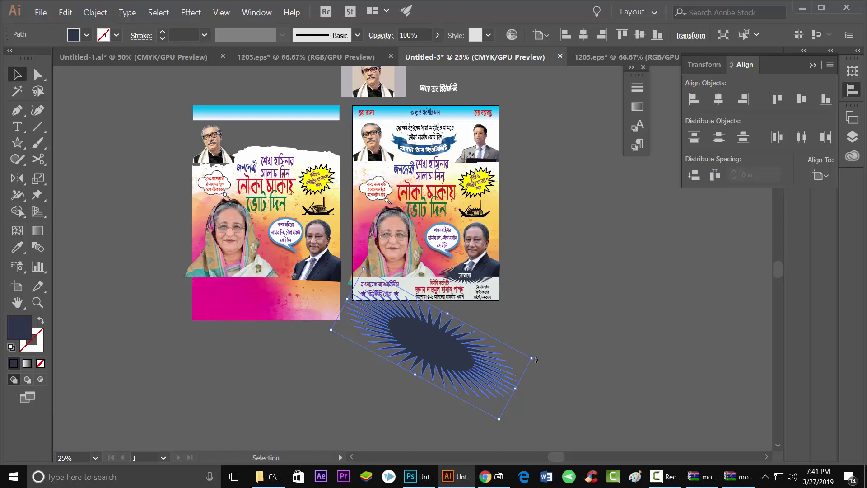
pyautogui.moveTo(537, 360); pyautogui.dragTo(554, 314)
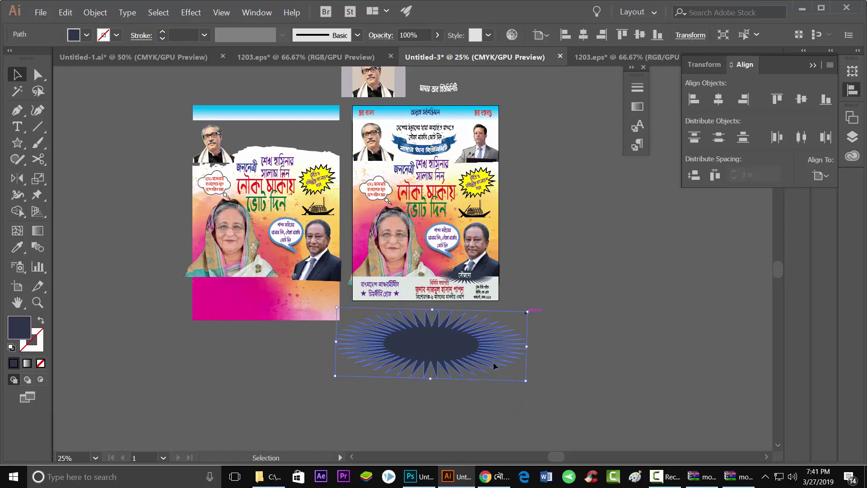
pyautogui.press('Delete')
# Nudge the thought-bubble callout slightly up and left, then deselect it
pyautogui.scroll(3, 470, 280)
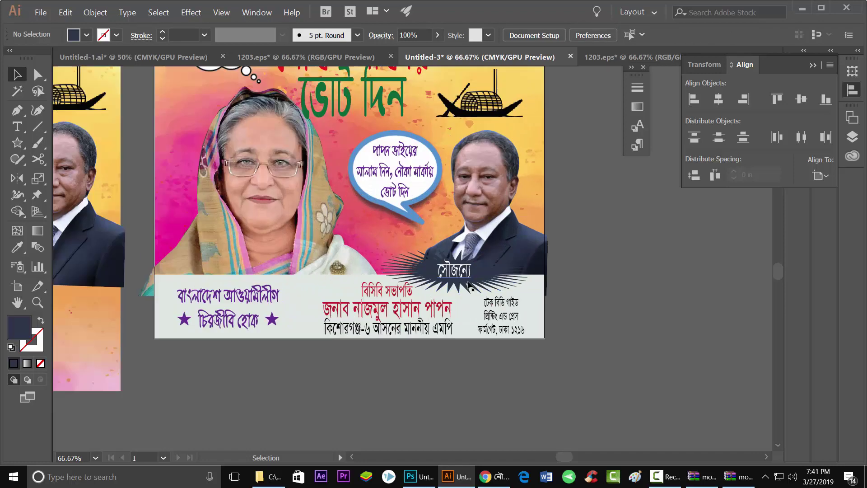
pyautogui.scroll(-1, 448, 342)
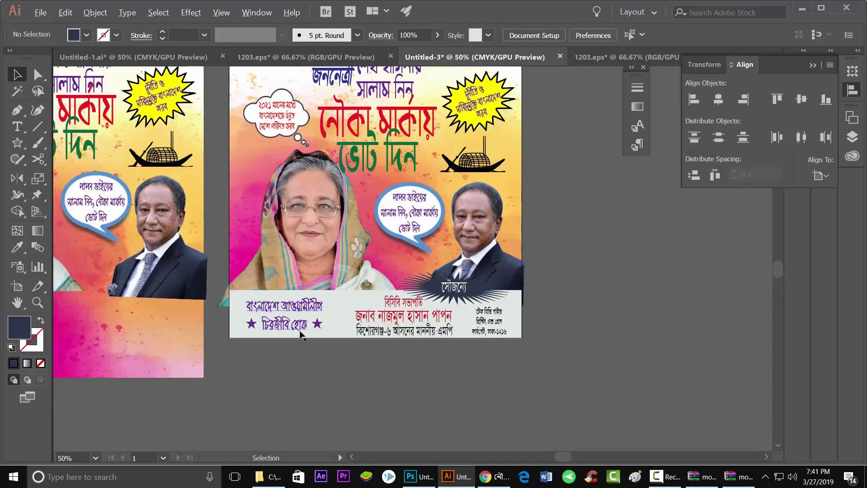
pyautogui.scroll(2, 353, 365)
pyautogui.scroll(1, 353, 365)
pyautogui.scroll(-2, 353, 365)
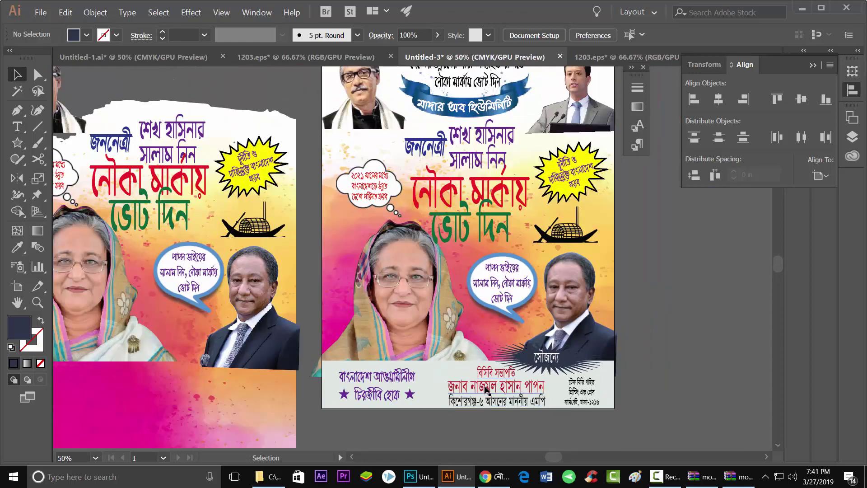
pyautogui.scroll(3, 488, 389)
pyautogui.scroll(-1, 563, 235)
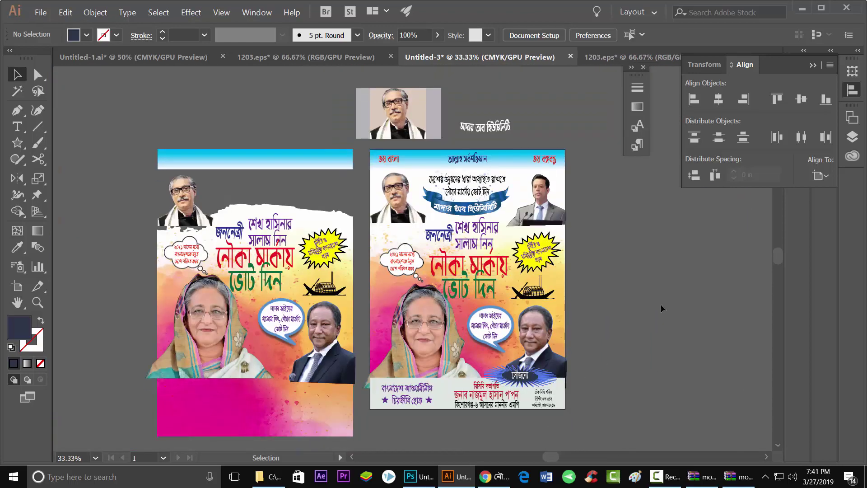
pyautogui.scroll(1, 456, 226)
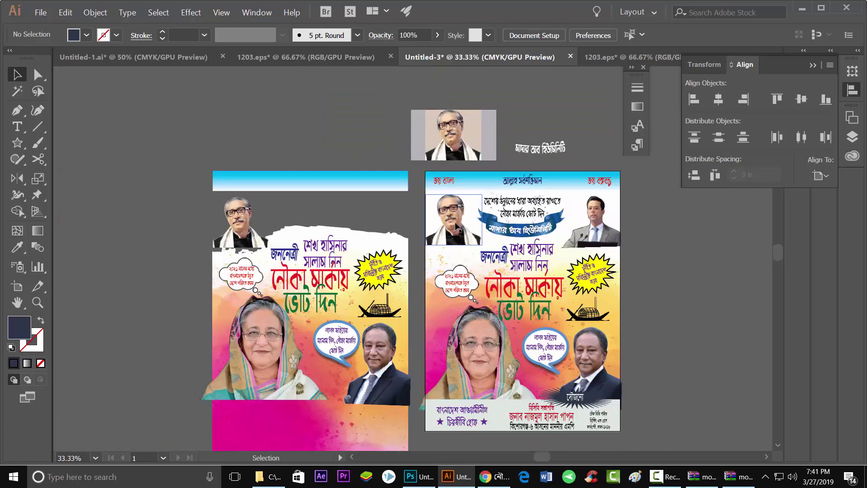
pyautogui.scroll(-1, 422, 218)
pyautogui.scroll(1, 468, 271)
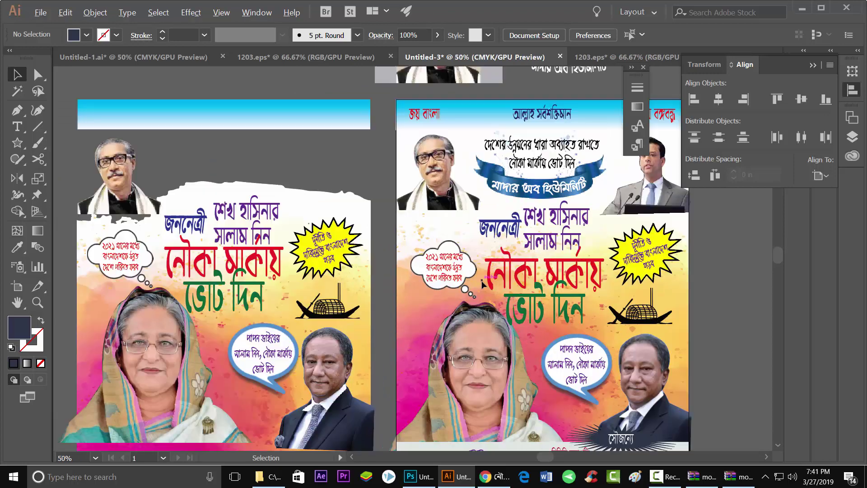
pyautogui.scroll(2, 447, 274)
pyautogui.scroll(-1, 448, 274)
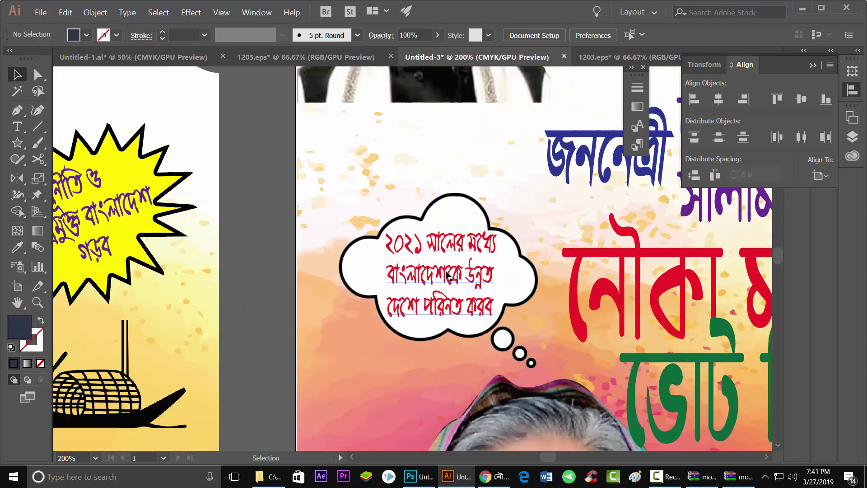
pyautogui.scroll(-1, 447, 274)
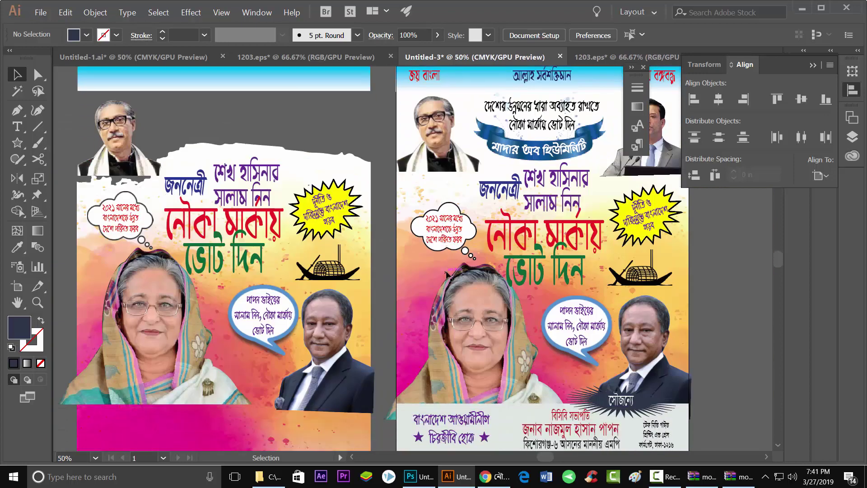
pyautogui.moveTo(449, 232); pyautogui.dragTo(445, 225)
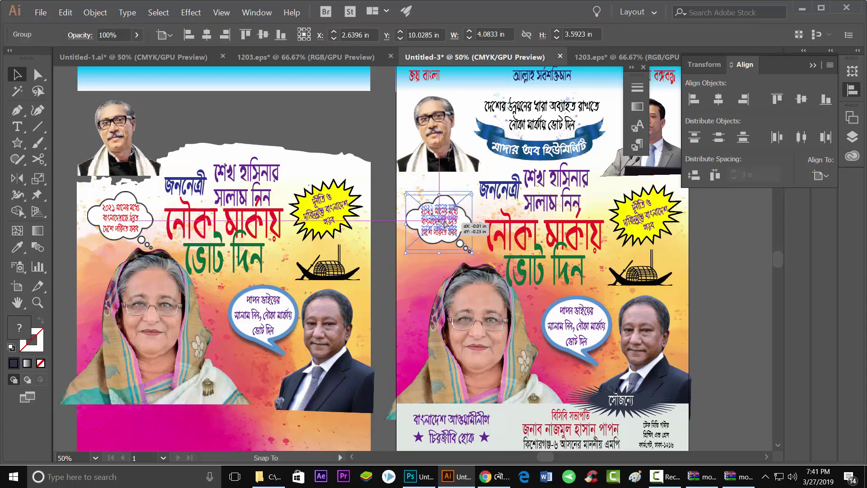
pyautogui.click(752, 284)
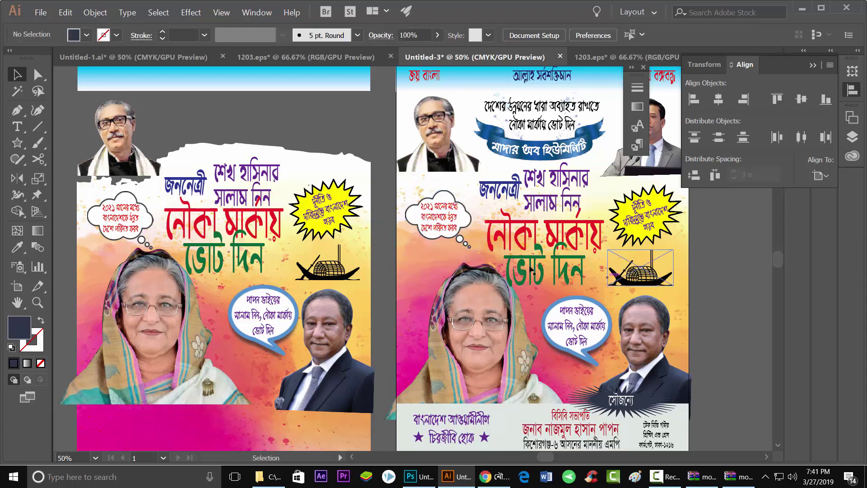
# Zoom in on the finished poster, then zoom back out to view both posters
pyautogui.scroll(-1, 497, 262)
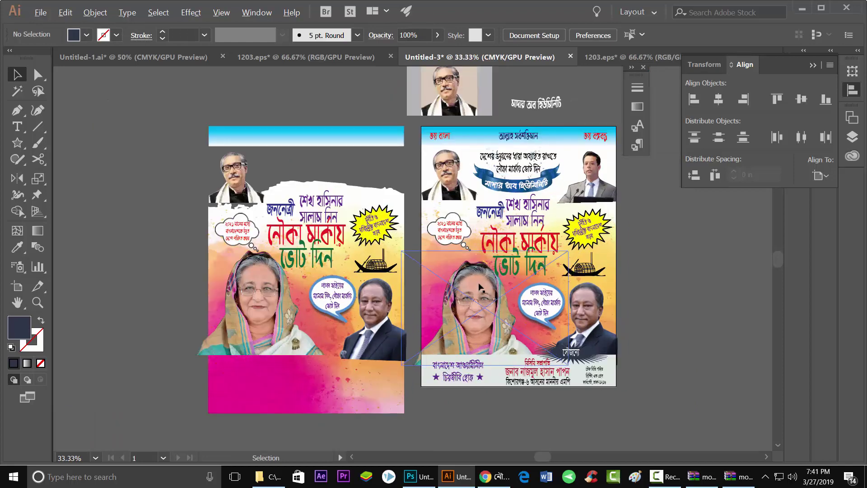
pyautogui.hotkey('ctrl', '=')
pyautogui.scroll(1, 725, 332)
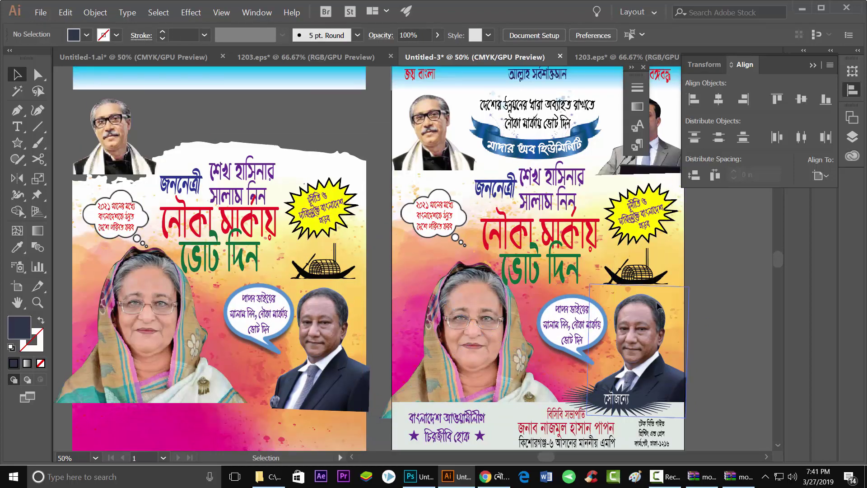
pyautogui.hotkey('ctrl', '-')
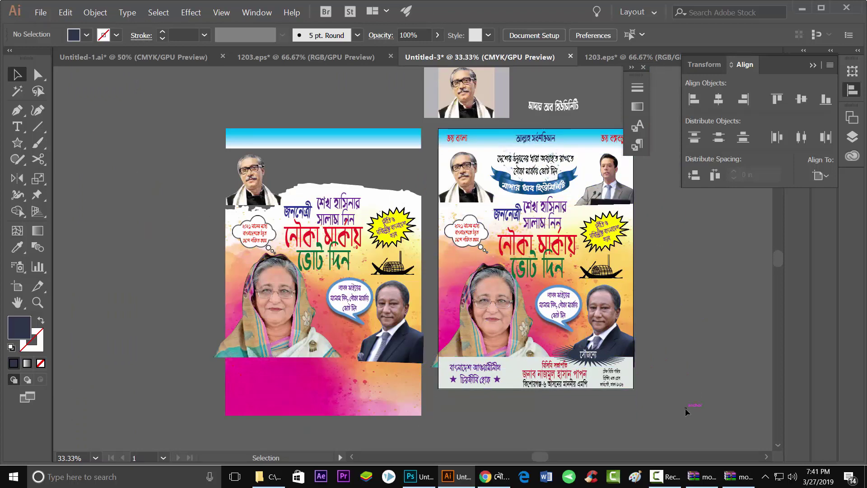
pyautogui.scroll(3, 685, 408)
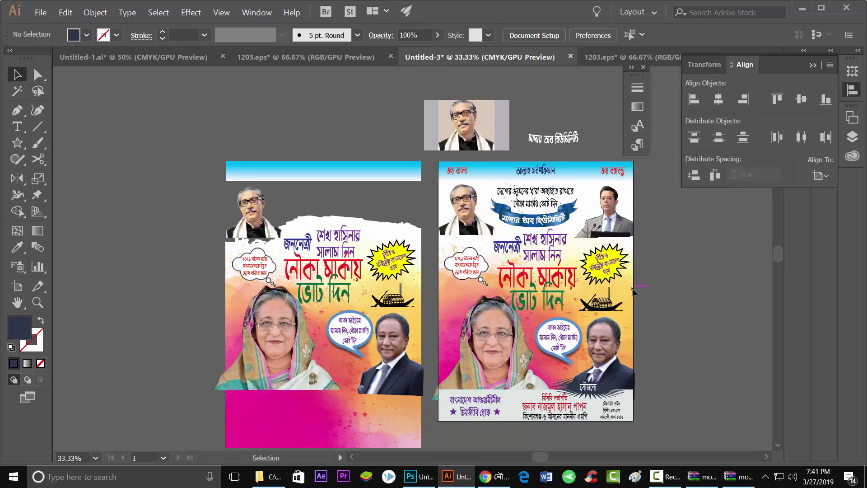
pyautogui.keyDown('alt'); pyautogui.scroll(1, 625, 291); pyautogui.keyUp('alt')
pyautogui.scroll(-3, 626, 294)
pyautogui.keyDown('alt'); pyautogui.scroll(-2, 588, 289); pyautogui.keyUp('alt')
pyautogui.keyDown('alt'); pyautogui.scroll(1, 534, 284); pyautogui.keyUp('alt')
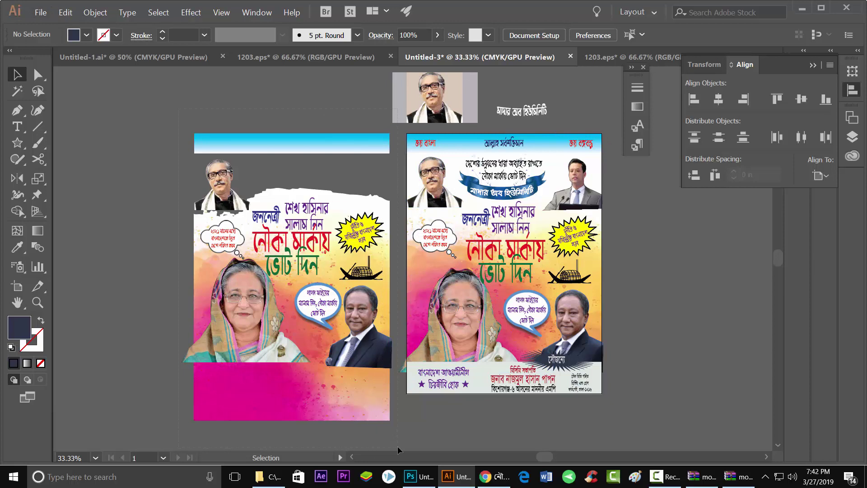
# Delete the leftover draft poster, stray photo and stray white text
pyautogui.hotkey('ctrl', 'a')
pyautogui.press('Delete')
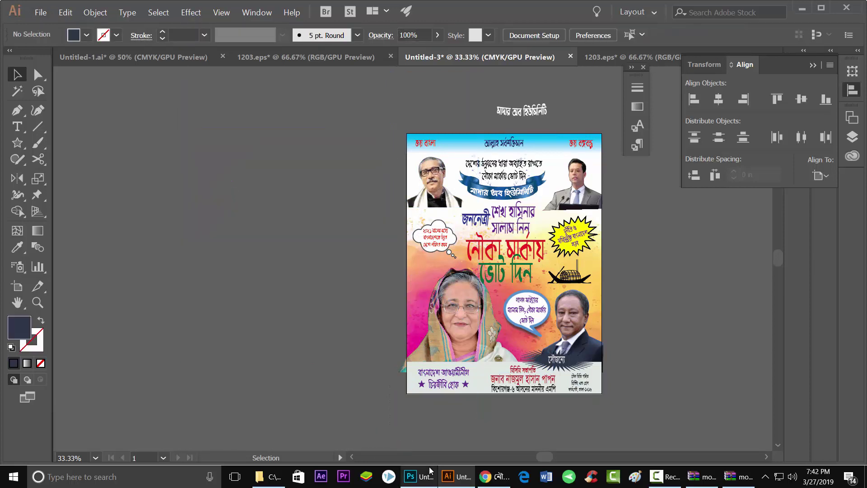
pyautogui.scroll(2, 492, 153)
pyautogui.hotkey('ctrl', 'z')
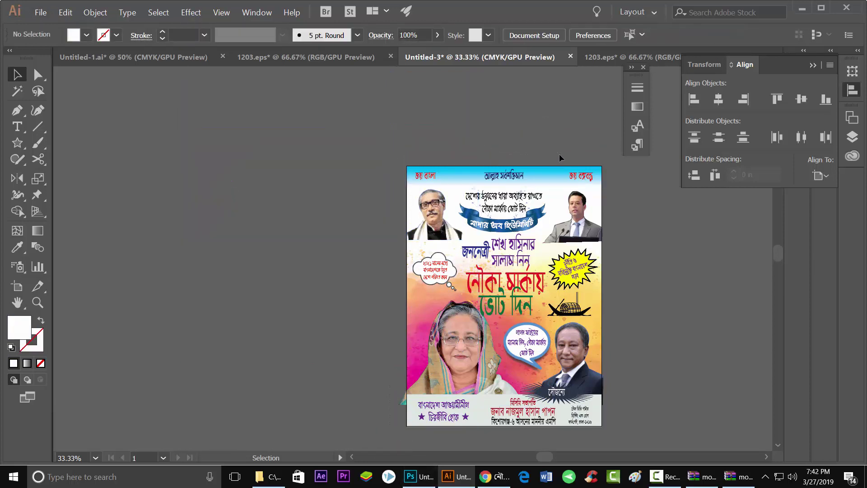
pyautogui.scroll(3, 405, 409)
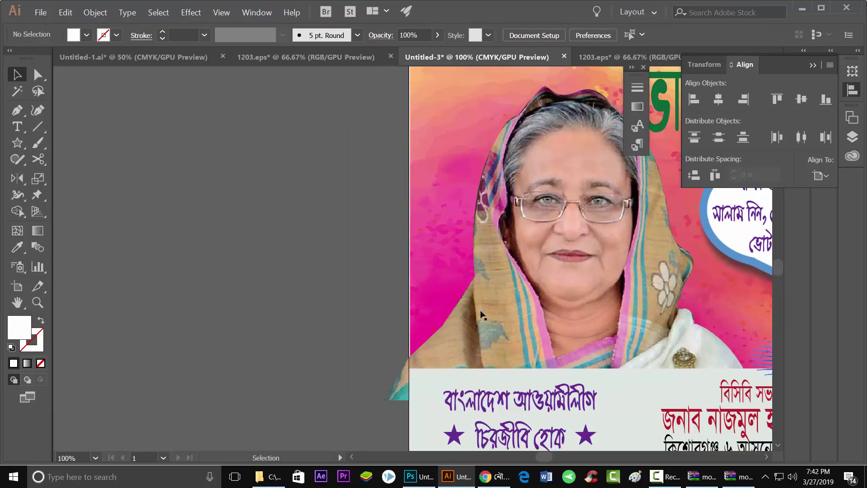
pyautogui.scroll(-3, 406, 397)
pyautogui.scroll(1, 733, 341)
pyautogui.scroll(-1, 299, 245)
pyautogui.scroll(-1, 299, 245)
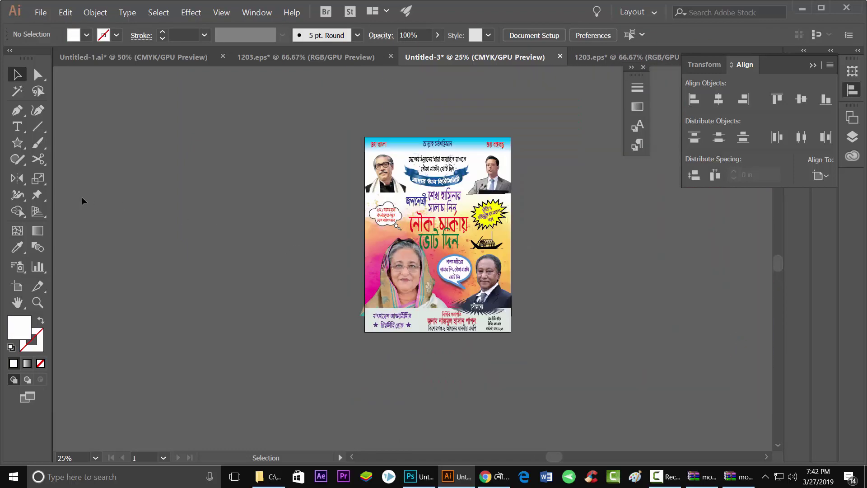
# Draw a 17.995 × 23.99 in rectangle covering the poster page, aligning its bottom edge
pyautogui.click(55, 146)
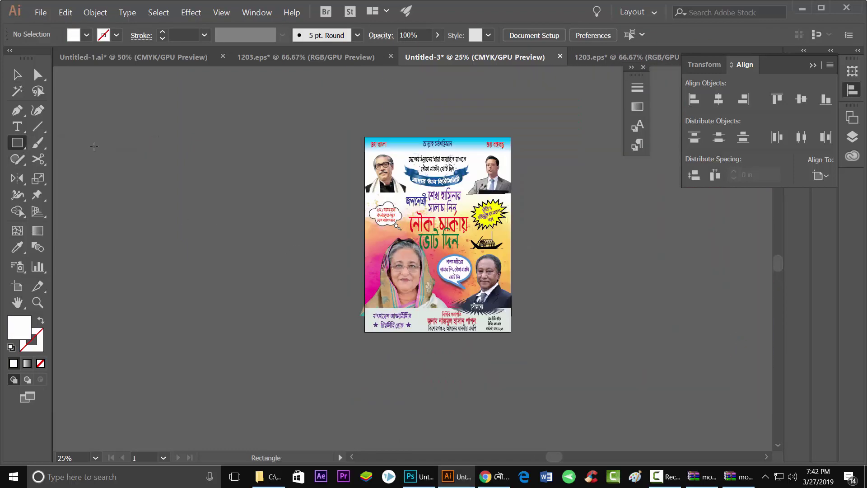
pyautogui.scroll(1, 374, 174)
pyautogui.moveTo(362, 124)
pyautogui.mouseDown()
pyautogui.moveTo(526, 376)
pyautogui.moveTo(550, 386)
pyautogui.mouseUp()
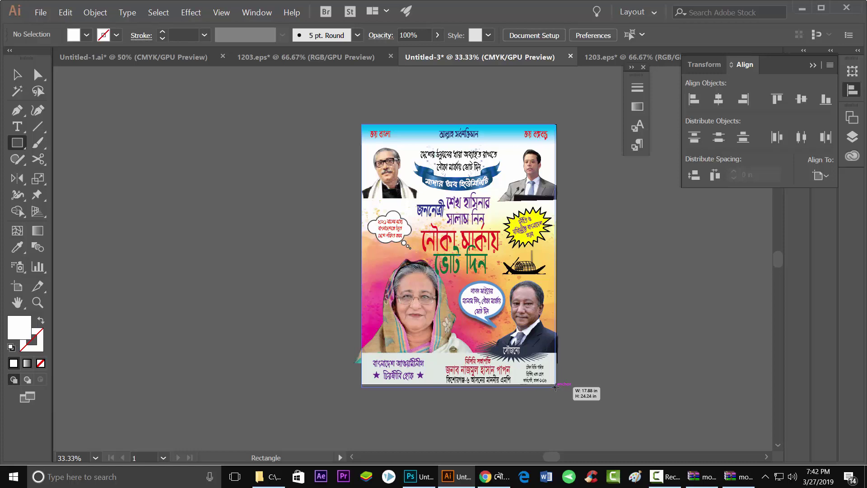
pyautogui.moveTo(555, 387); pyautogui.dragTo(557, 386)
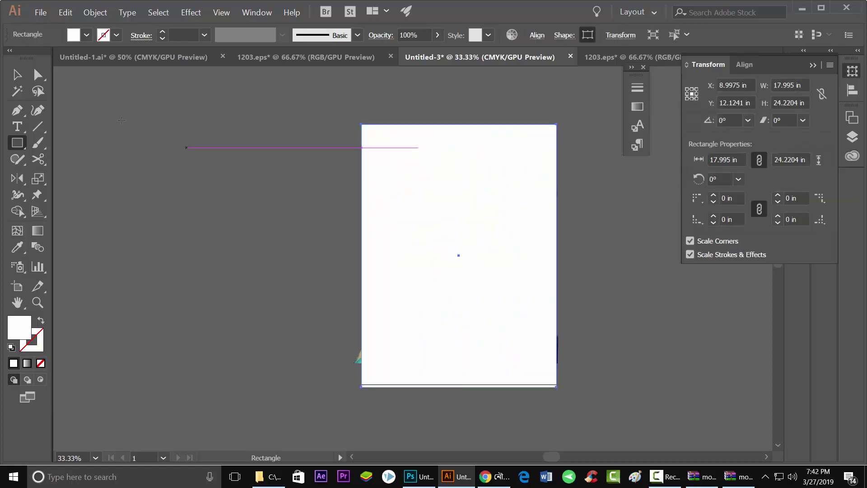
pyautogui.click(18, 75)
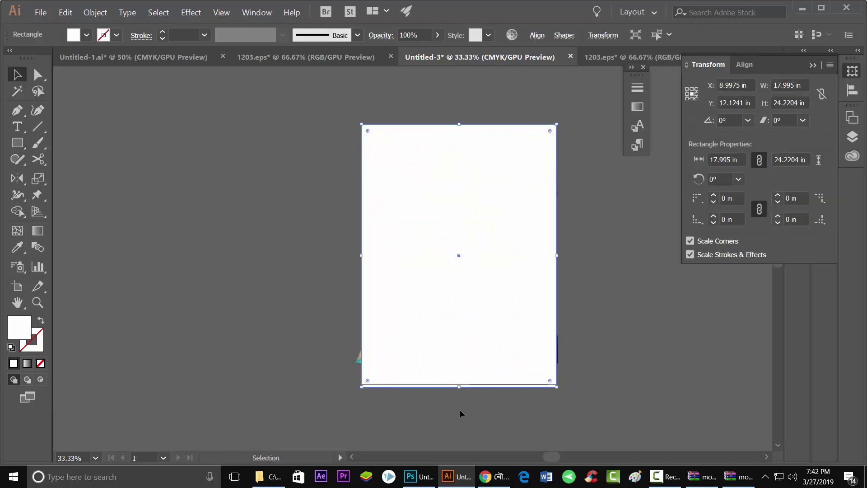
pyautogui.scroll(4, 461, 414)
pyautogui.moveTo(460, 303); pyautogui.dragTo(459, 292)
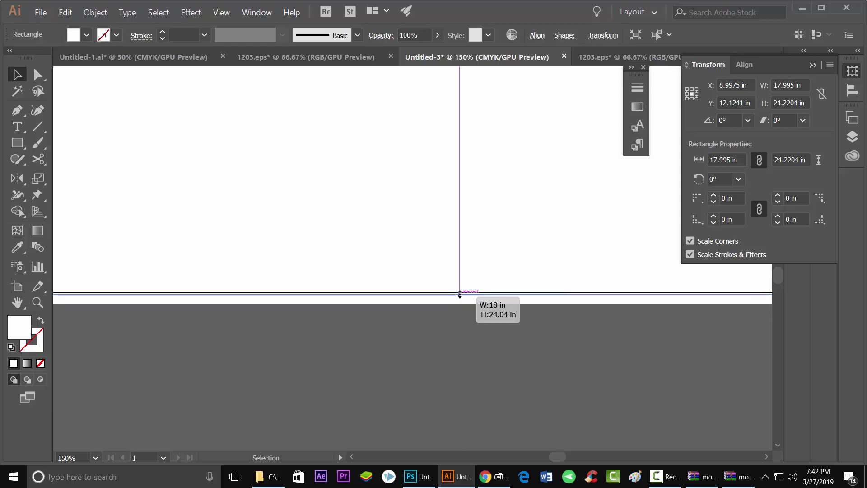
pyautogui.scroll(-5, 461, 308)
pyautogui.scroll(-2, 460, 308)
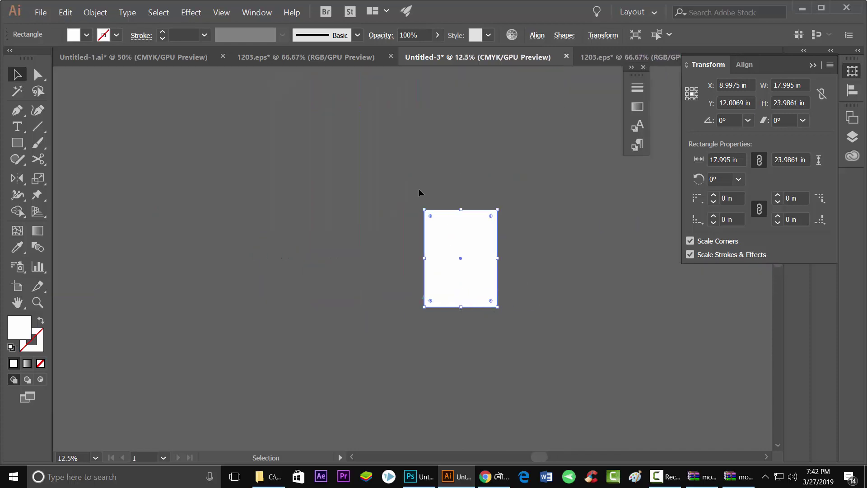
# Clip the poster artwork to the rectangle and deselect it
pyautogui.hotkey('ctrl', 'f')
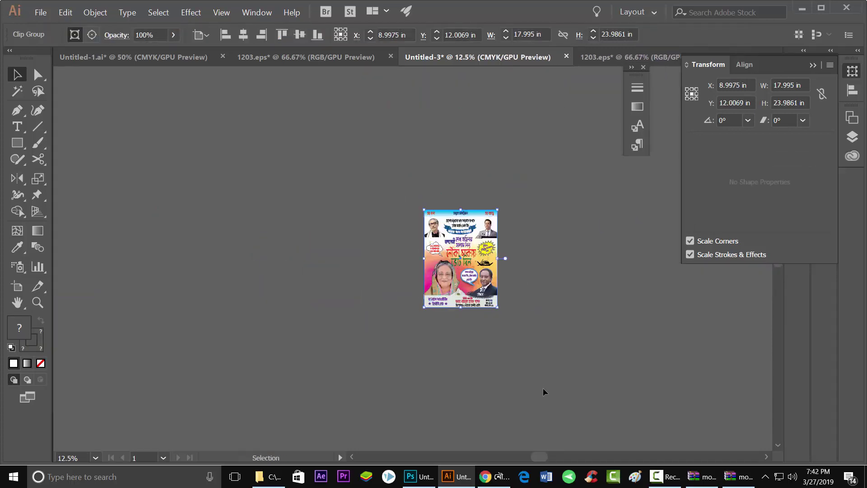
pyautogui.click(544, 388)
pyautogui.scroll(4, 454, 249)
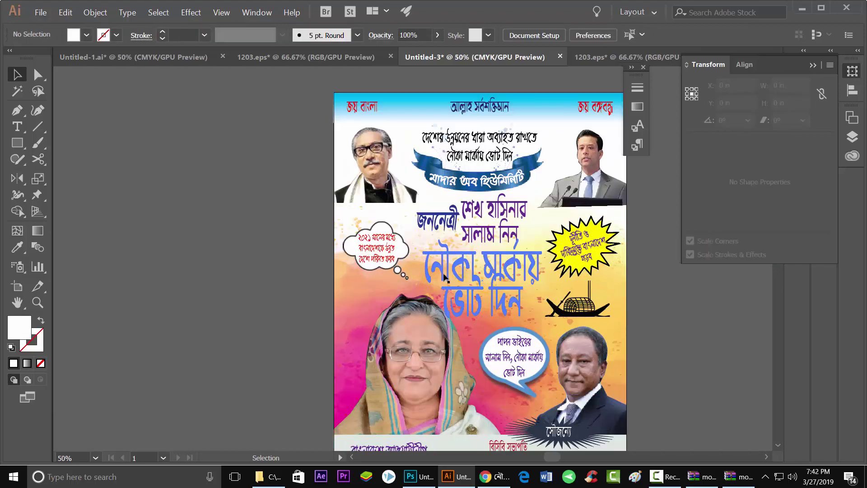
pyautogui.keyDown('alt'); pyautogui.scroll(-1, 291, 234); pyautogui.keyUp('alt')
pyautogui.scroll(-1, 420, 253)
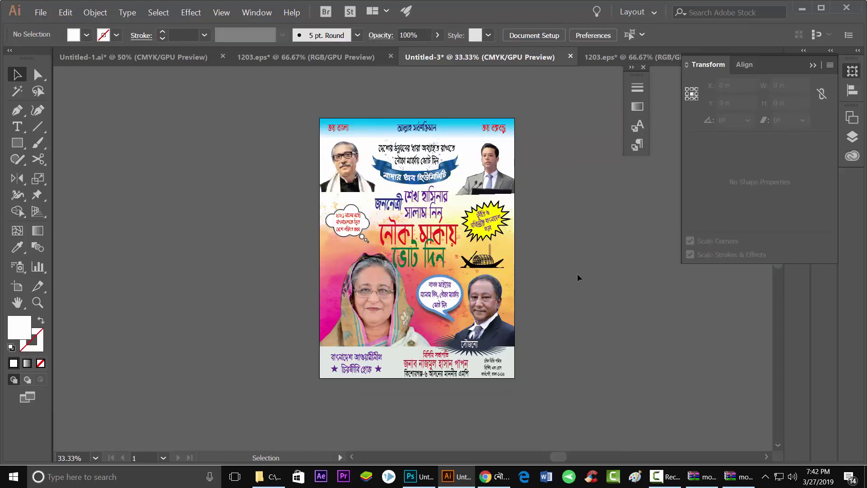
pyautogui.keyDown('alt'); pyautogui.scroll(1, 579, 311); pyautogui.keyUp('alt')
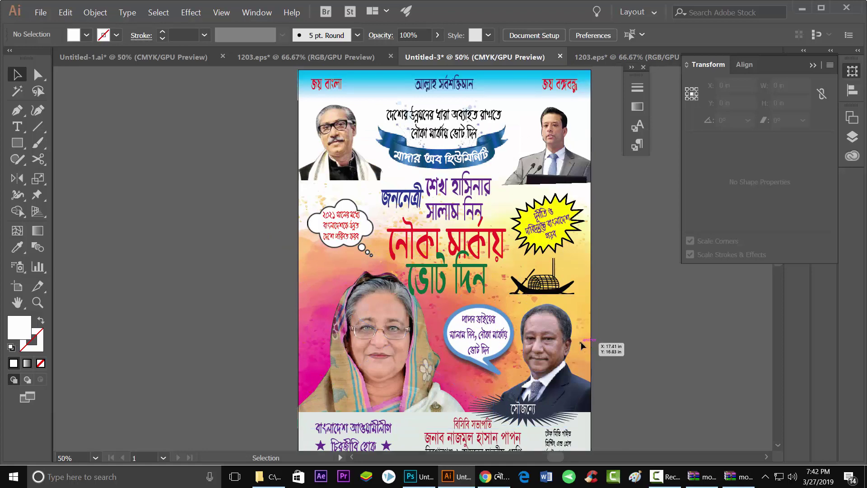
pyautogui.keyDown('alt'); pyautogui.scroll(-1, 416, 302); pyautogui.keyUp('alt')
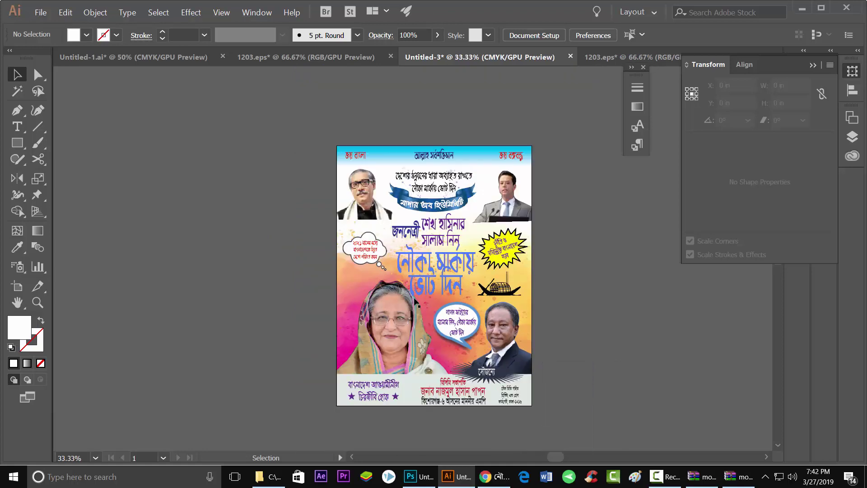
pyautogui.keyDown('alt'); pyautogui.scroll(1, 461, 303); pyautogui.keyUp('alt')
pyautogui.keyDown('alt'); pyautogui.scroll(-2, 513, 326); pyautogui.keyUp('alt')
pyautogui.keyDown('alt'); pyautogui.scroll(1, 497, 303); pyautogui.keyUp('alt')
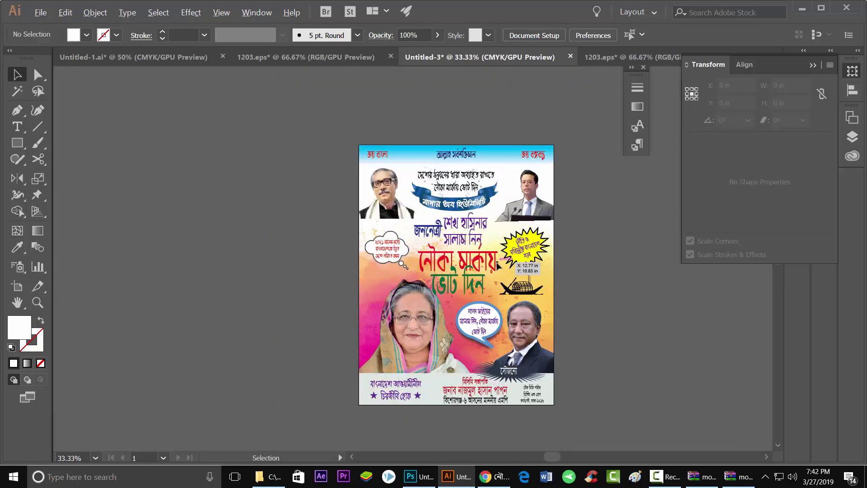
pyautogui.keyDown('alt'); pyautogui.scroll(1, 485, 278); pyautogui.keyUp('alt')
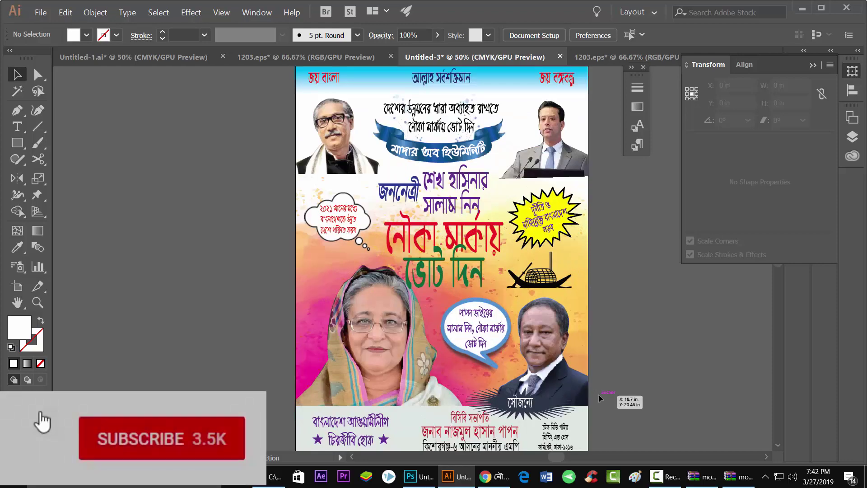